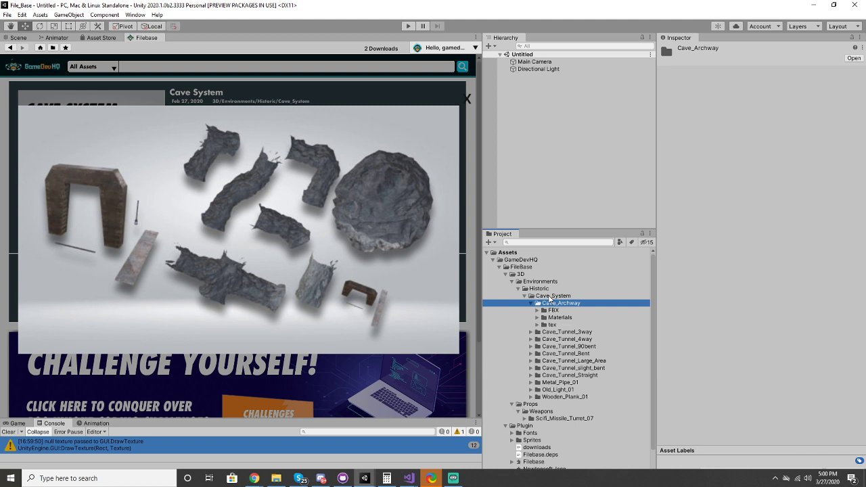
Step: Collapse the Cave_Archway folder, close the enlarged Cave System preview and open the list of downloaded assets
key(Right)
key(Left)
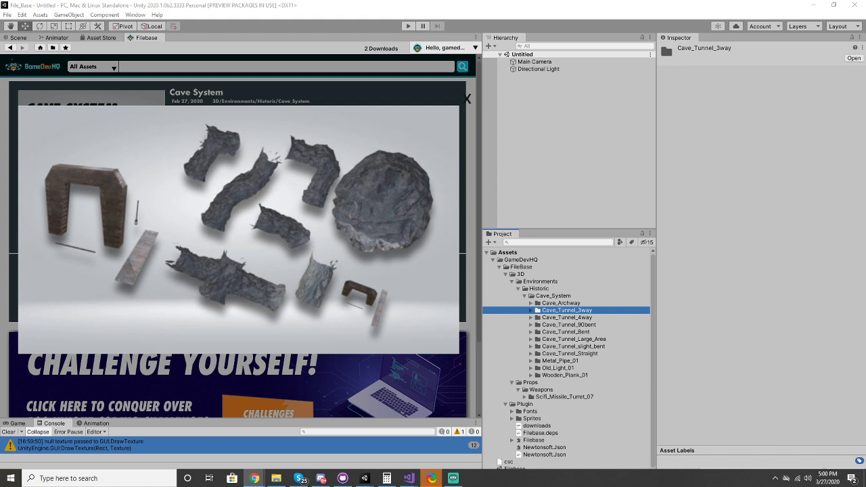
click(260, 193)
click(200, 238)
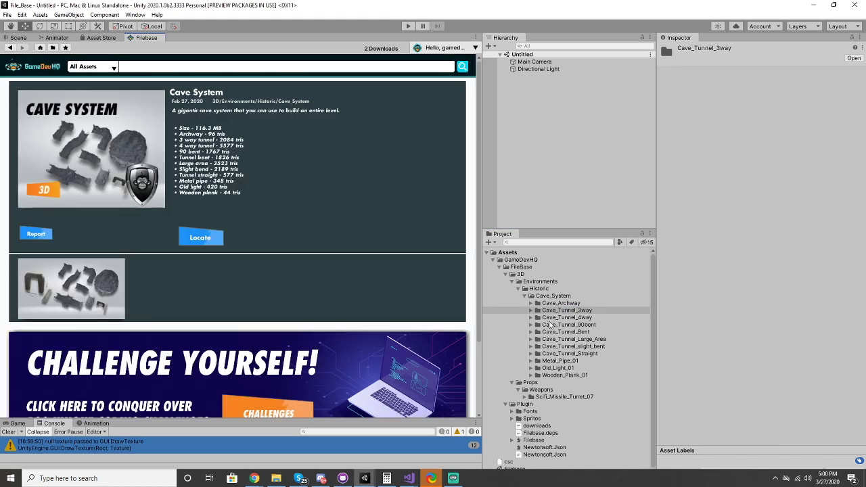
click(52, 47)
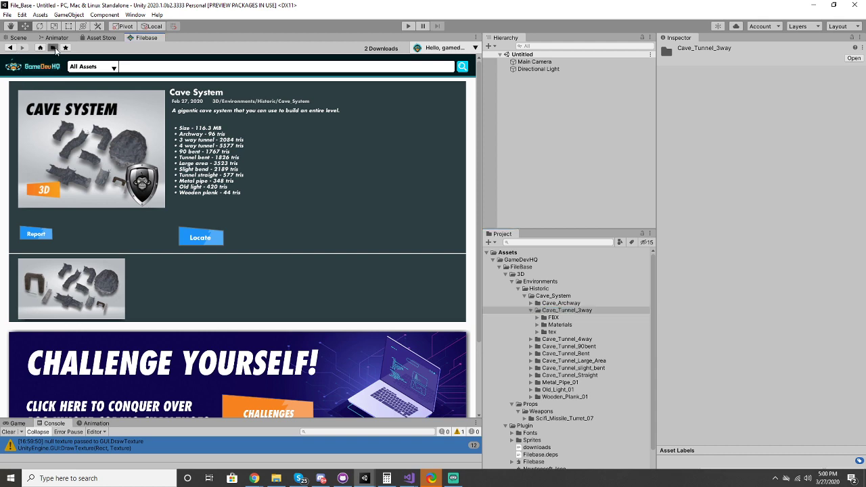
Step: Place the Cave_Tunnel_3way model from its FBX folder into the scene and inspect it up close
click(18, 37)
double_click(552, 318)
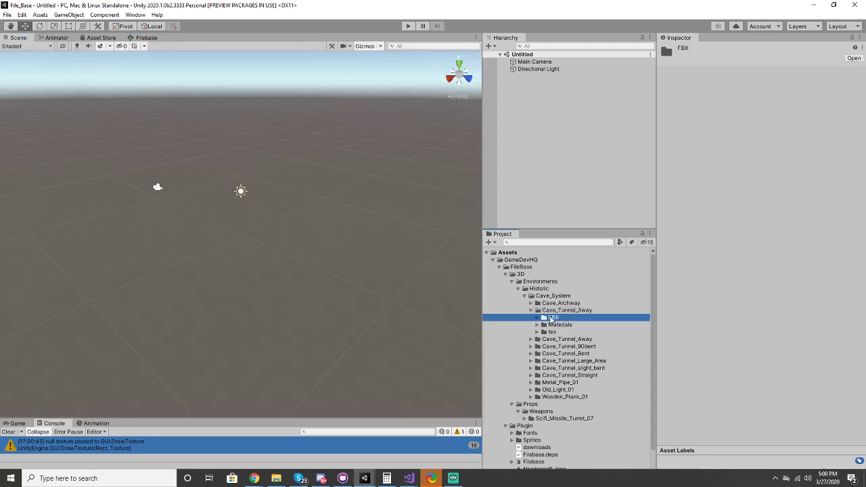
click(572, 325)
drag(570, 329, 408, 233)
scroll(251, 249, up, 5)
scroll(96, 176, up, 5)
scroll(437, 229, down, 5)
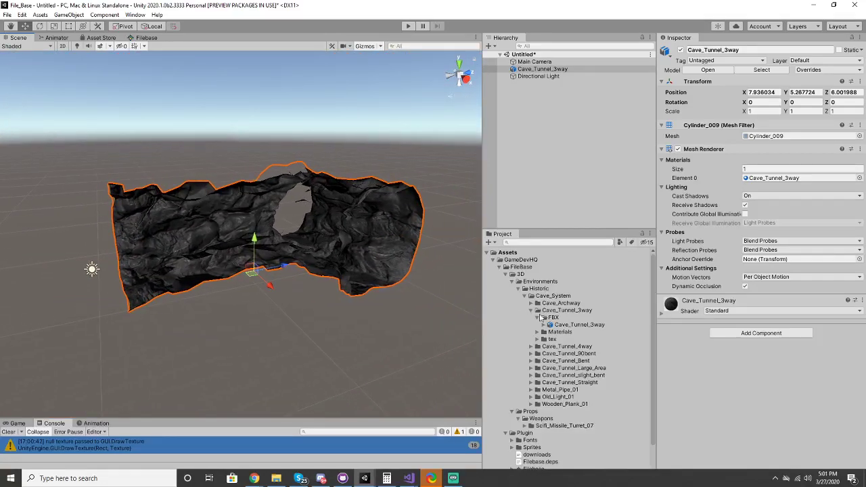
Step: Collapse the FBX folder and its parent Cave_Tunnel_3way folder in the project assets
double_click(559, 318)
key(Left)
key(Left)
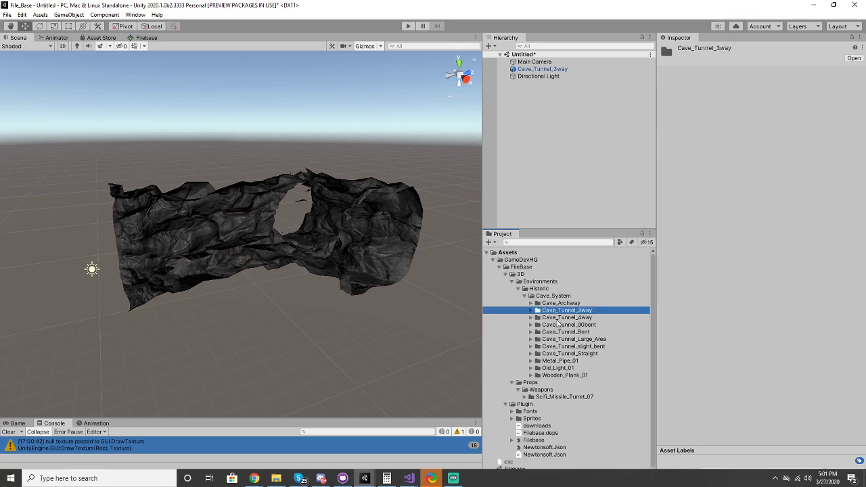
Step: Expand the Cave_Tunnel_90bent folder and place its FBX model in the scene near the 3-way tunnel
key(Down)
key(Down)
key(Right)
key(Right)
key(Right)
drag(552, 338, 361, 175)
alt+scroll(265, 170, up, 10)
alt+scroll(381, 185, down, 5)
alt+scroll(391, 187, up, 3)
alt+scroll(300, 178, up, 3)
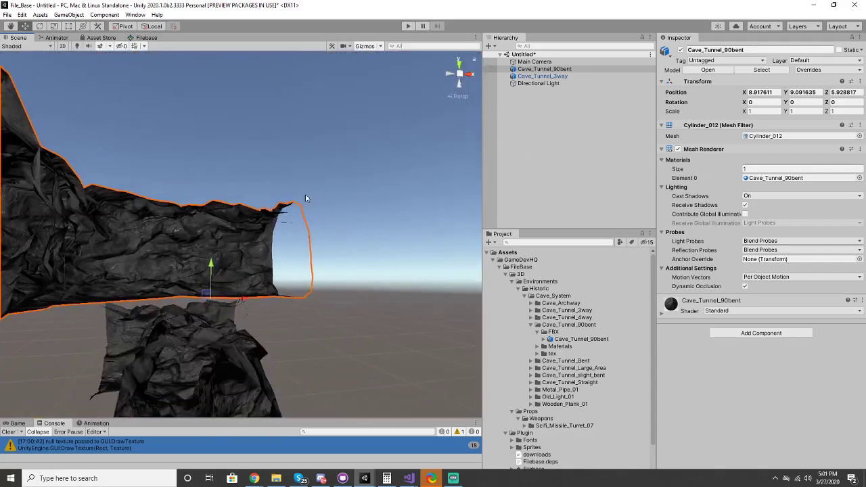
Step: Return to the Filebase home page and search the asset library for "shelter"
click(145, 38)
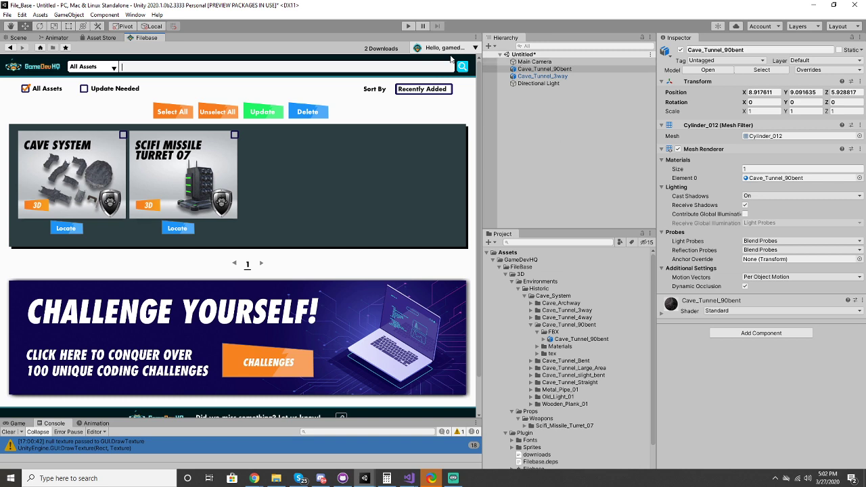
click(40, 48)
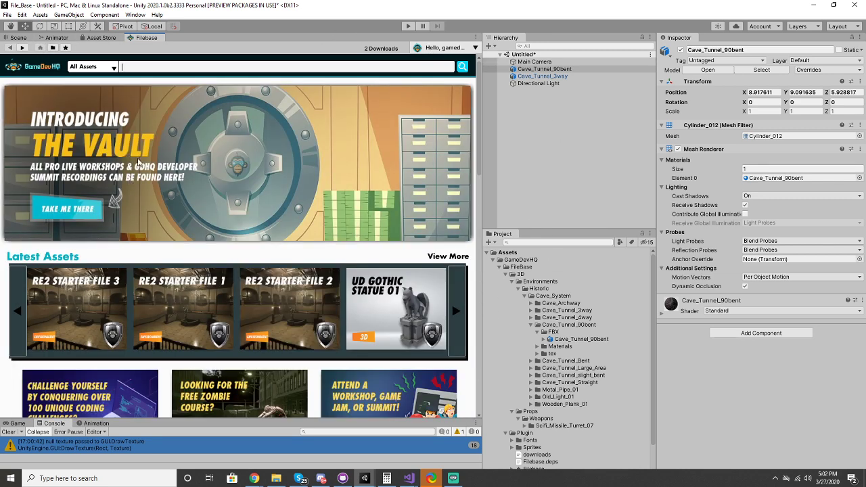
click(121, 66)
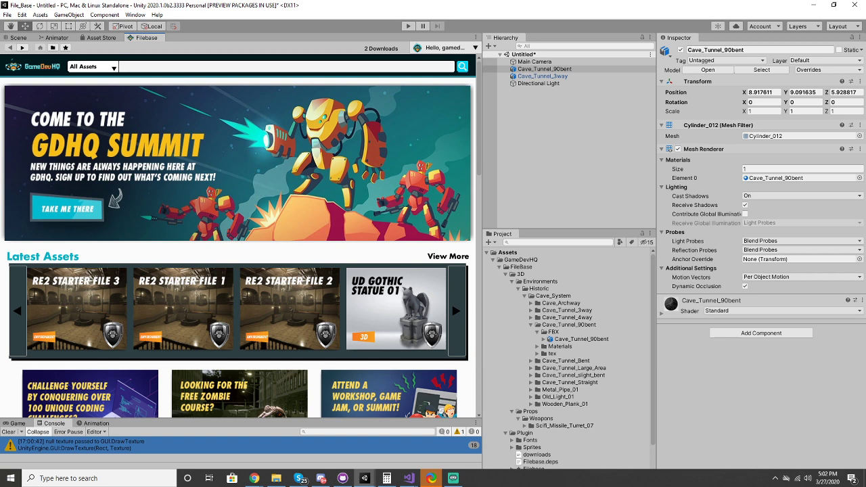
text(shelter)
key(Return)
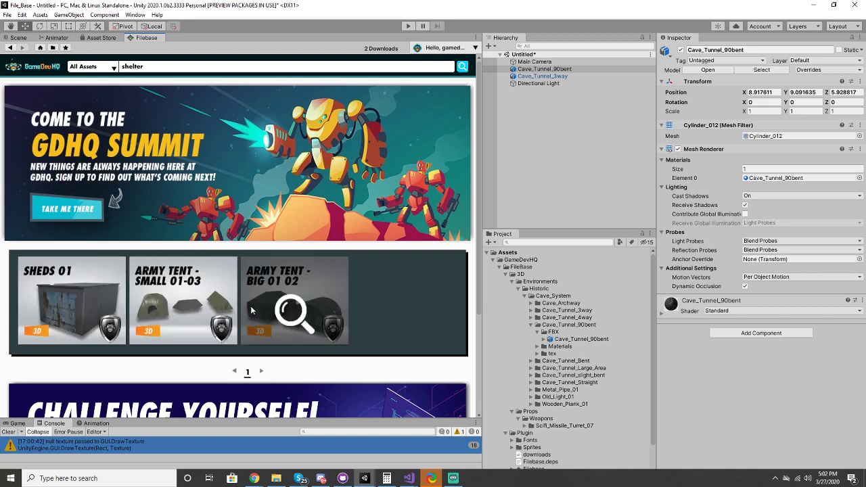
Step: Clear the search, list all assets in the library and go to the second page of results
double_click(193, 68)
key(BackSpace)
click(91, 66)
click(91, 66)
click(91, 66)
click(95, 83)
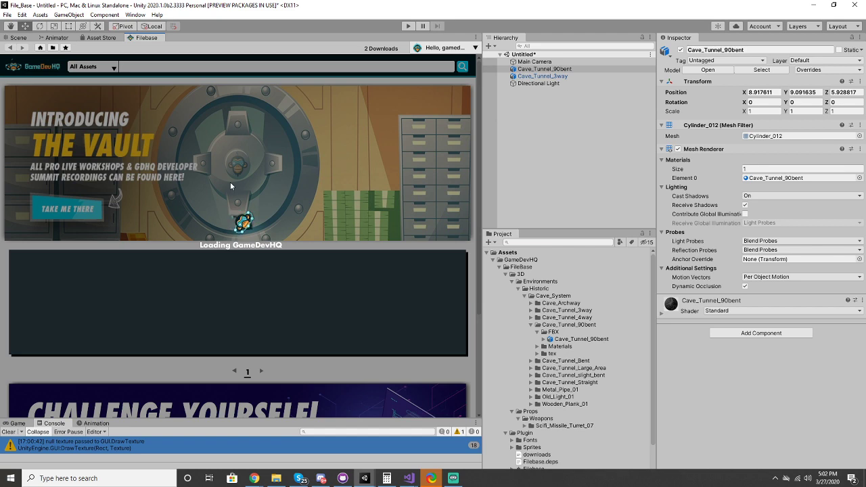
scroll(236, 184, down, 5)
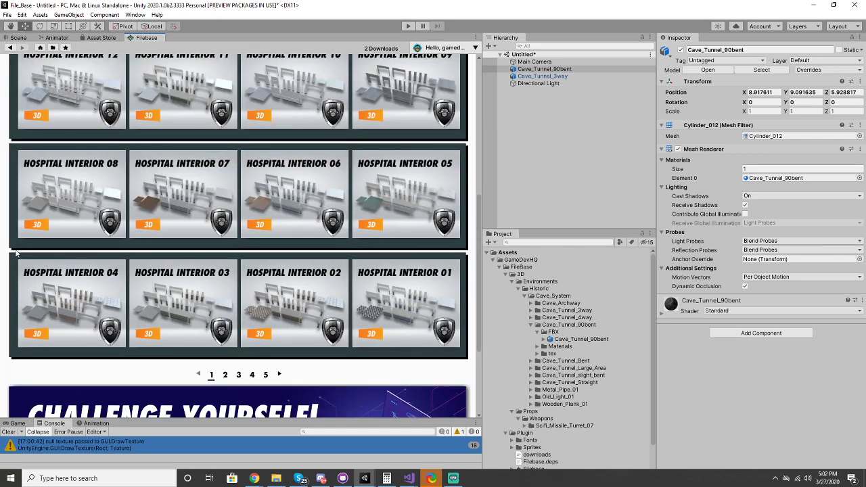
click(225, 375)
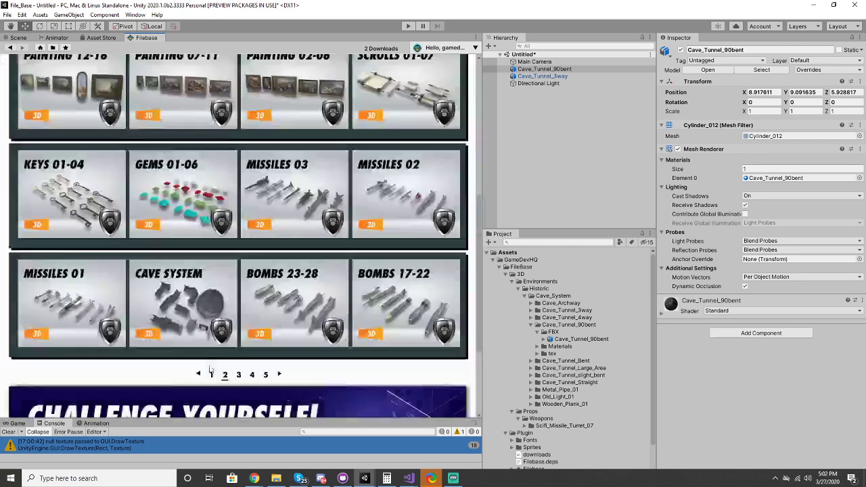
Step: Filter the library to 3D Urban environments and look through the assets up to page 3
click(91, 66)
mouse_move(107, 134)
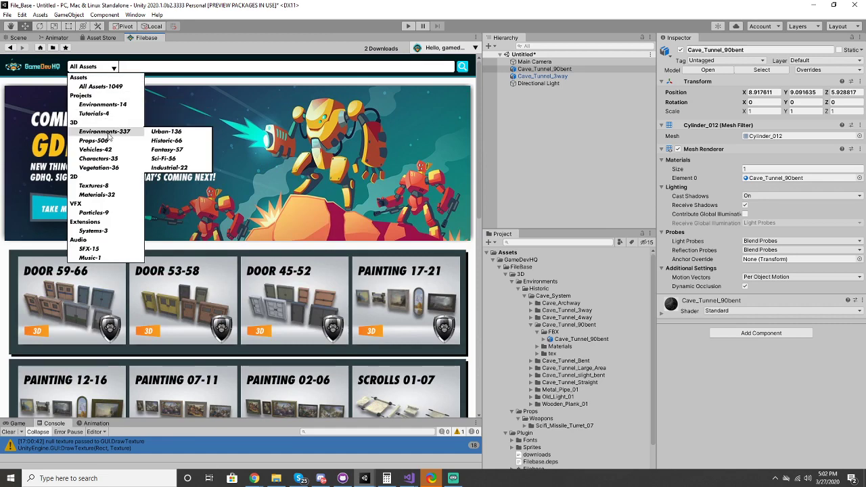
click(167, 132)
scroll(290, 287, down, 7)
click(225, 376)
scroll(178, 319, up, 5)
scroll(294, 313, down, 5)
click(239, 375)
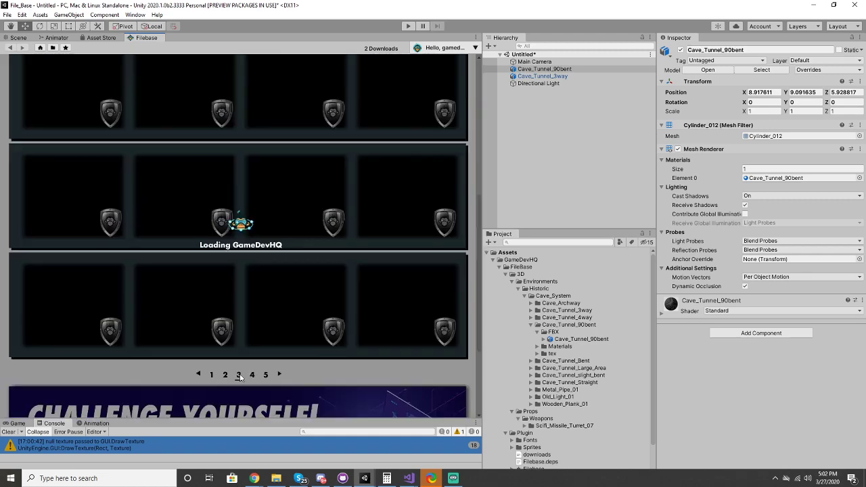
scroll(178, 259, up, 2)
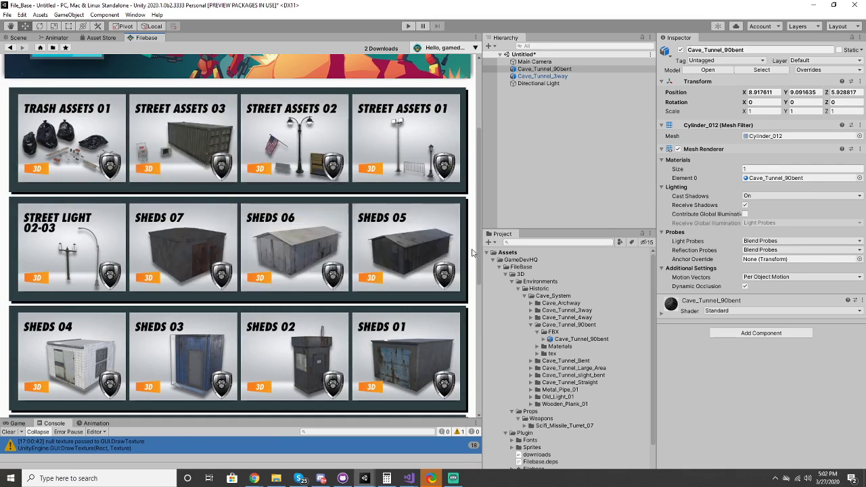
Step: Look through pages 4 and 5 of the Urban environment assets
scroll(328, 240, down, 7)
click(252, 348)
scroll(280, 251, up, 3)
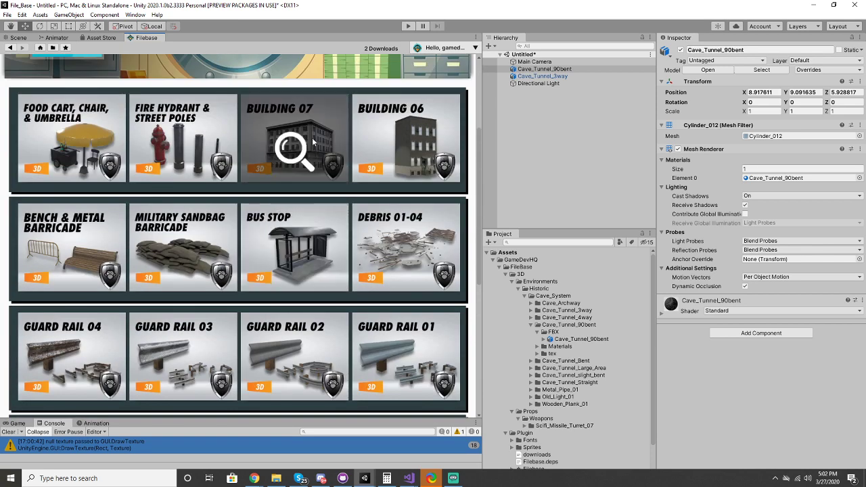
scroll(315, 149, down, 4)
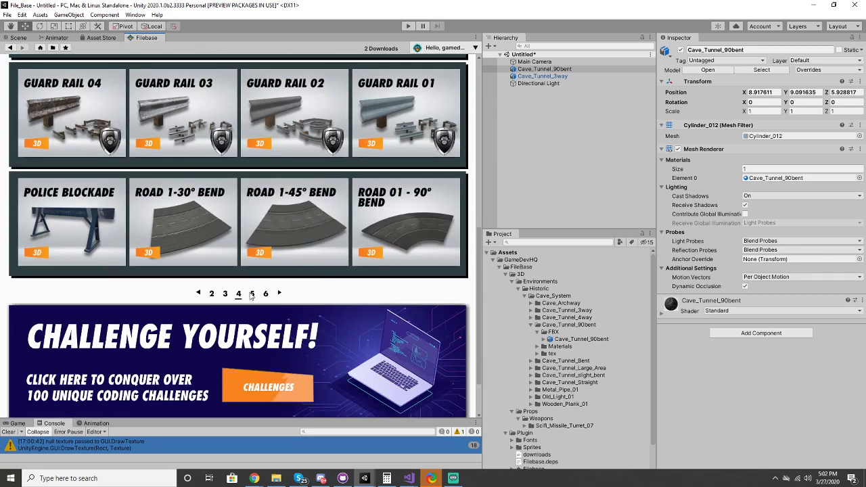
click(252, 294)
scroll(255, 264, up, 3)
scroll(258, 238, down, 3)
scroll(242, 257, up, 6)
Step: Filter the library to all 3D Environments and look through the assets up to page 4
click(95, 66)
click(104, 130)
scroll(233, 262, down, 6)
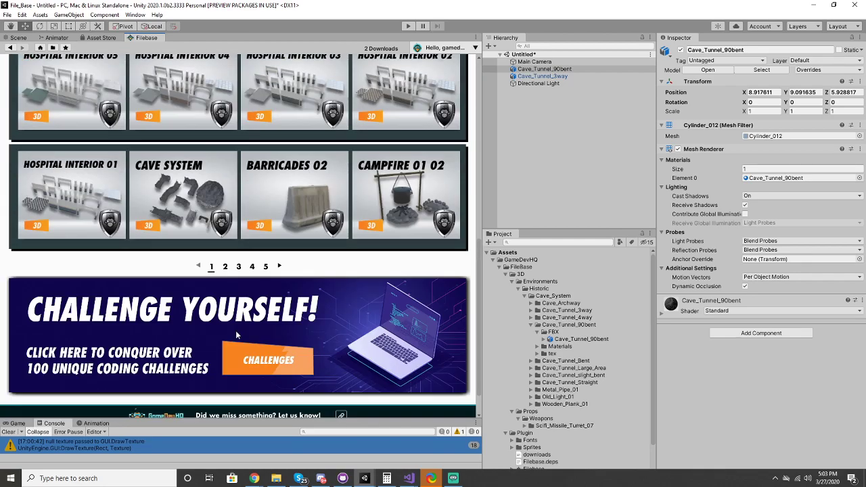
click(225, 266)
scroll(238, 269, up, 3)
scroll(238, 269, down, 5)
click(238, 228)
scroll(239, 232, up, 4)
scroll(249, 338, down, 3)
click(252, 337)
scroll(284, 270, up, 3)
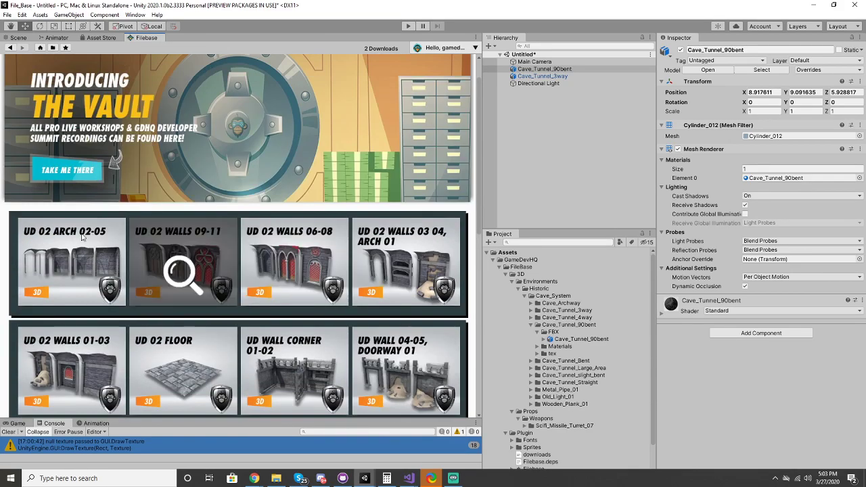
Step: Look through pages 5 and 6 of the 3D Environments assets
scroll(224, 270, down, 4)
click(253, 310)
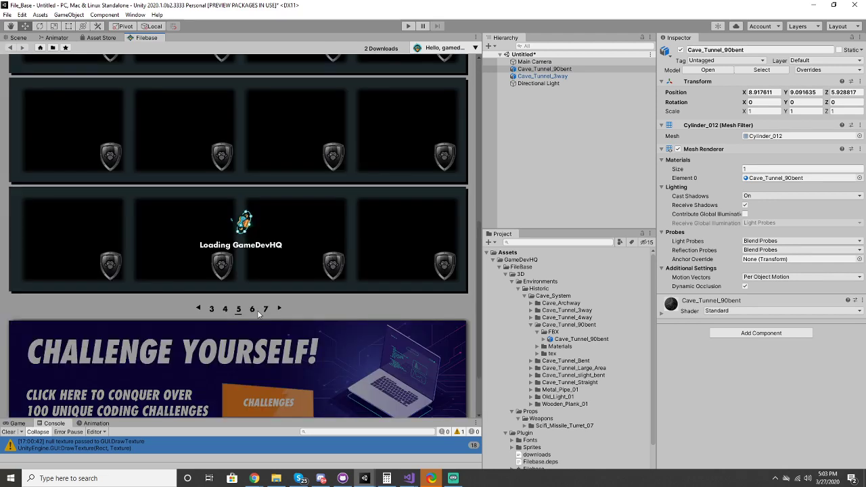
scroll(261, 251, up, 8)
scroll(265, 191, down, 8)
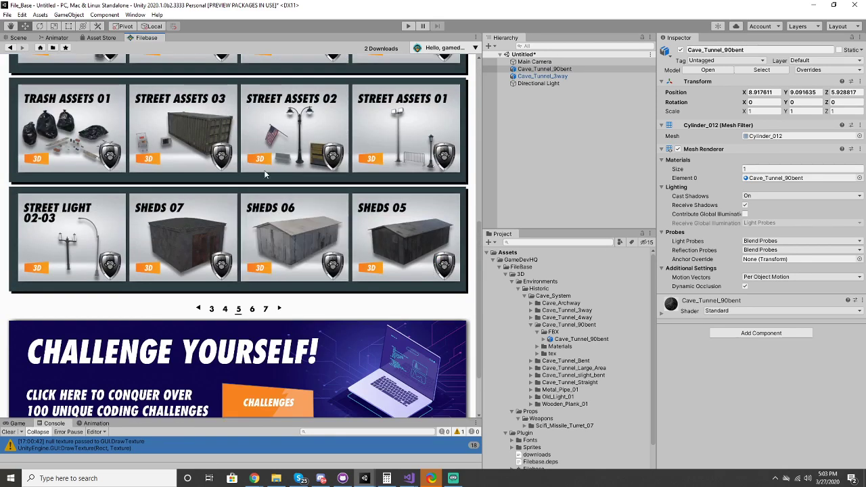
click(251, 309)
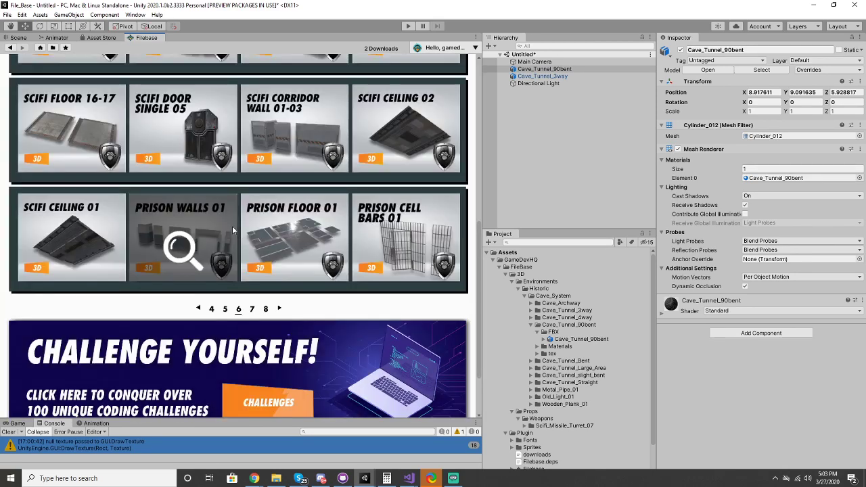
scroll(244, 237, up, 5)
Step: Look through pages 7 and 8 of the 3D Environments assets
scroll(252, 244, down, 7)
click(251, 254)
scroll(150, 342, up, 5)
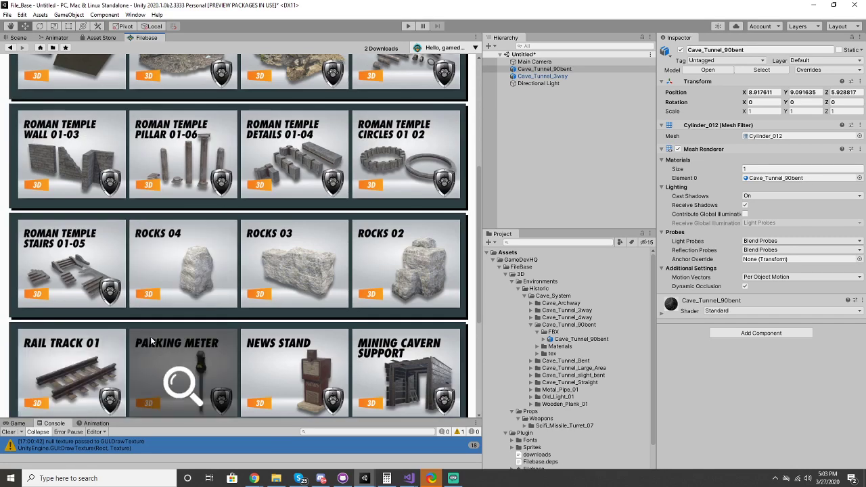
scroll(150, 342, up, 3)
scroll(176, 214, down, 3)
scroll(187, 216, up, 1)
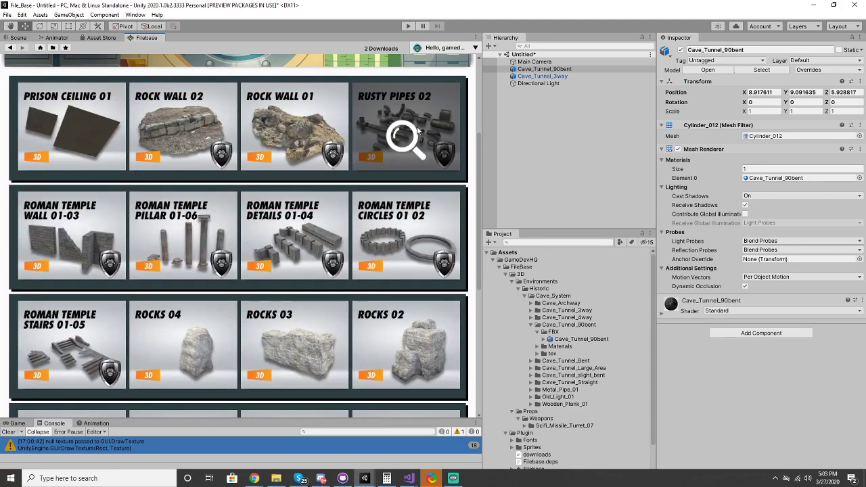
scroll(333, 146, down, 8)
click(252, 228)
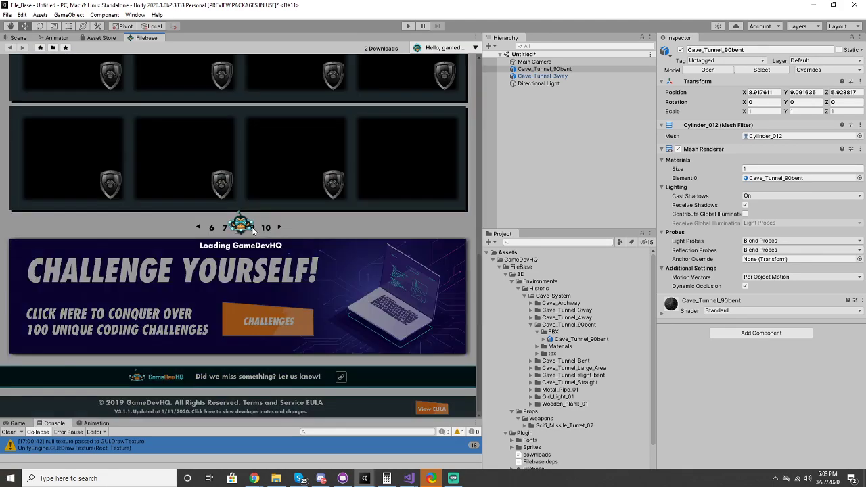
scroll(311, 203, up, 8)
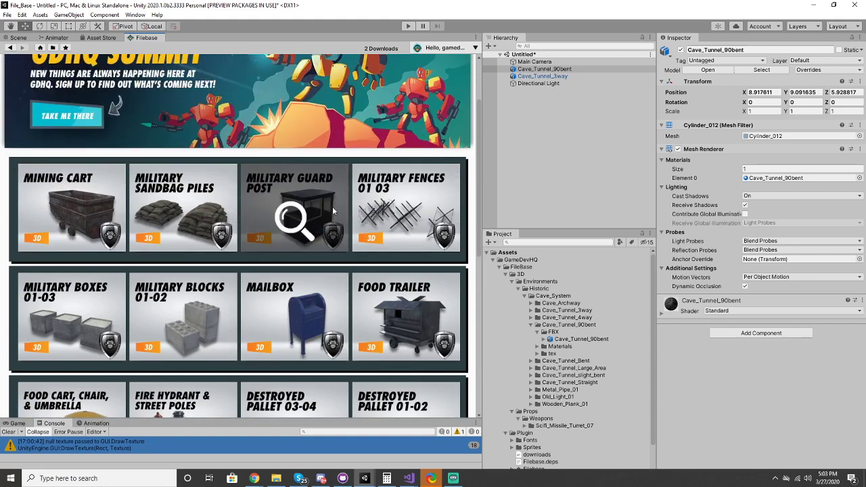
scroll(332, 208, down, 6)
scroll(264, 312, up, 6)
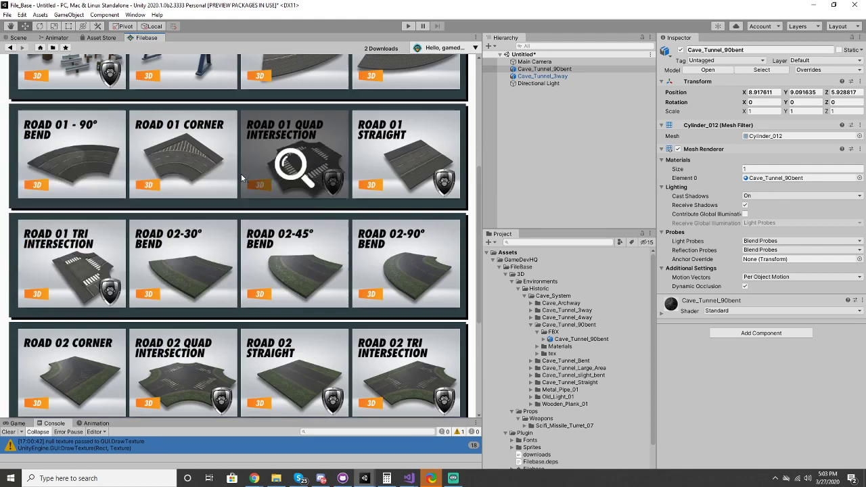
scroll(114, 90, up, 1)
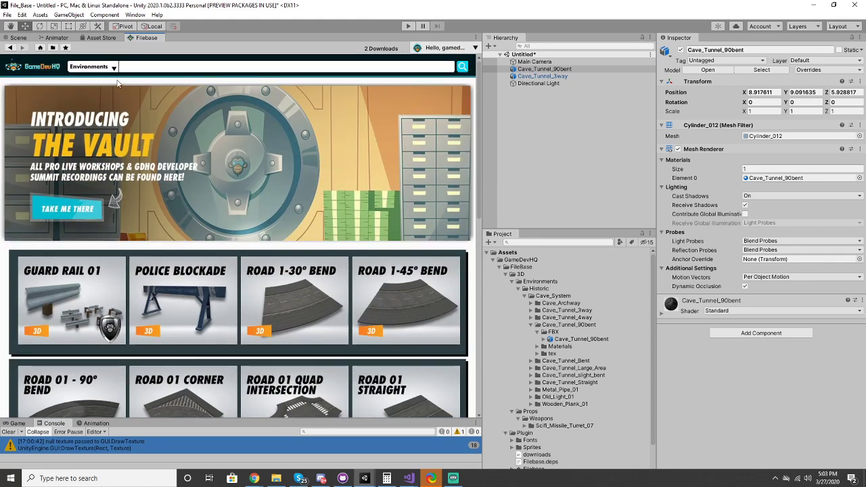
Step: Filter the library to 3D Characters and look through the first page of character assets
click(105, 68)
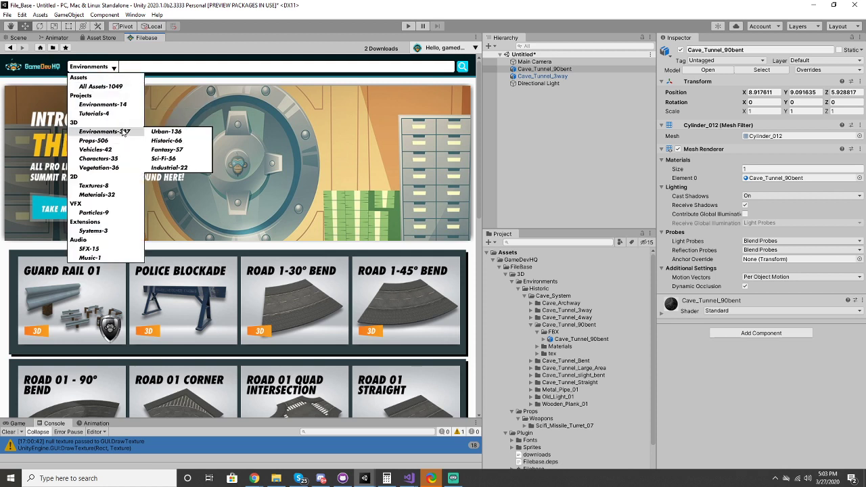
mouse_move(107, 149)
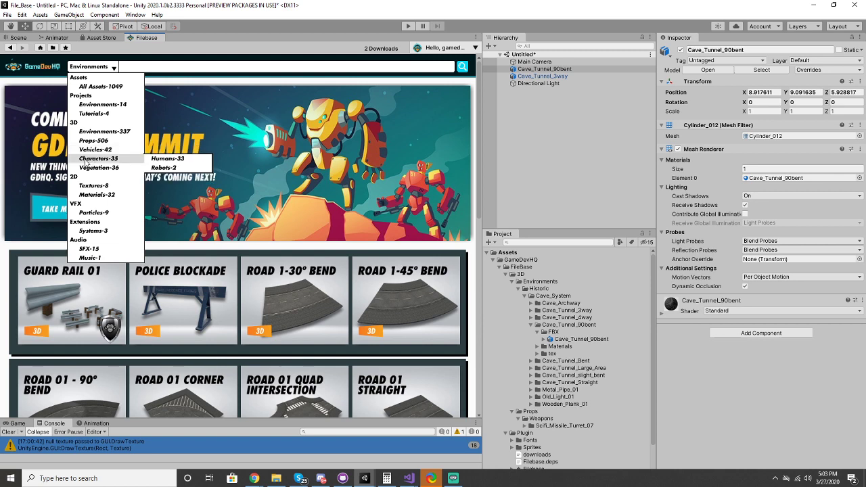
click(93, 161)
scroll(324, 272, down, 3)
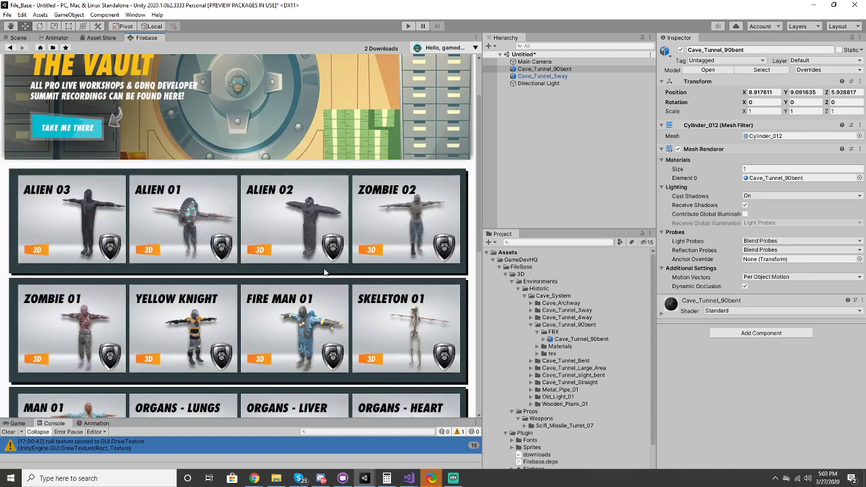
scroll(301, 230, down, 2)
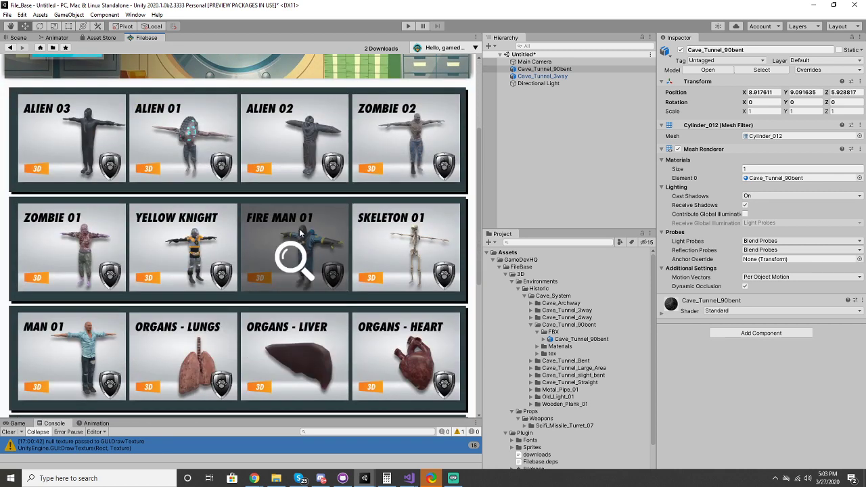
scroll(298, 229, down, 2)
scroll(296, 229, down, 1)
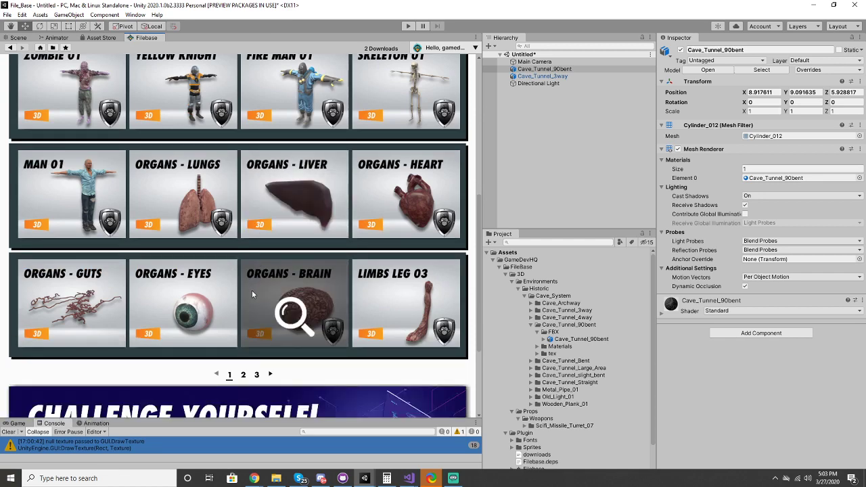
Step: Look through pages 2 and 3 of the 3D Characters assets
click(243, 378)
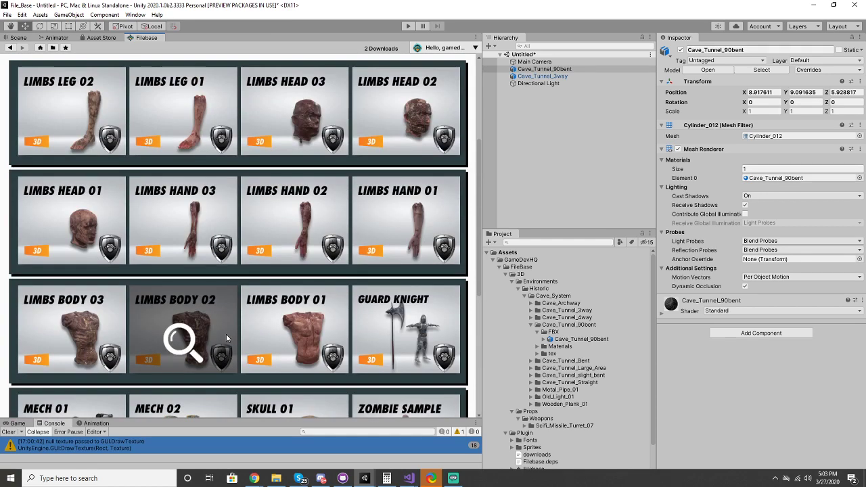
scroll(230, 324, down, 2)
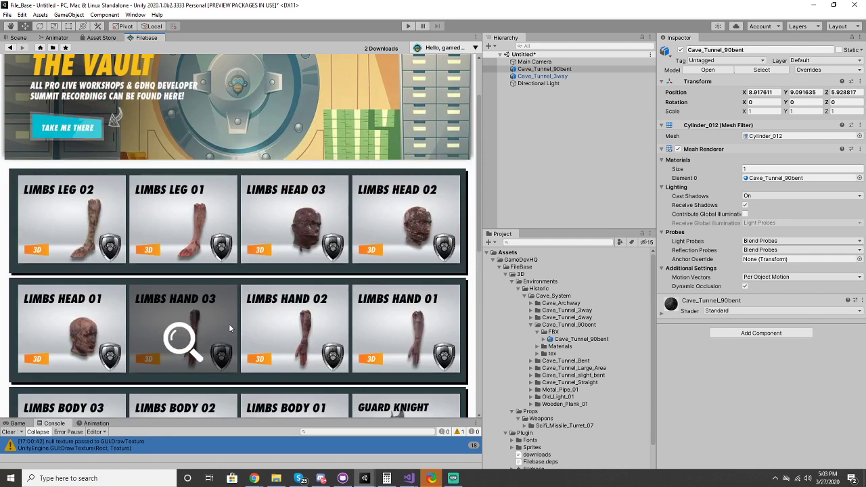
scroll(230, 321, down, 3)
scroll(232, 321, down, 4)
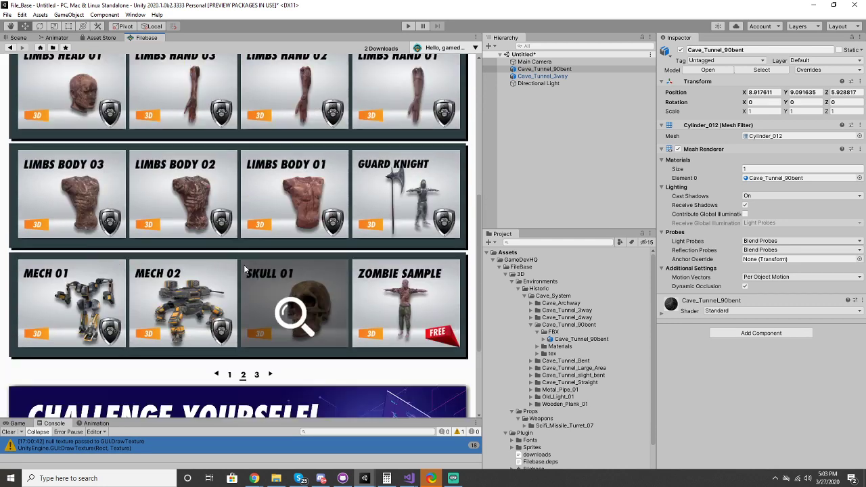
click(257, 349)
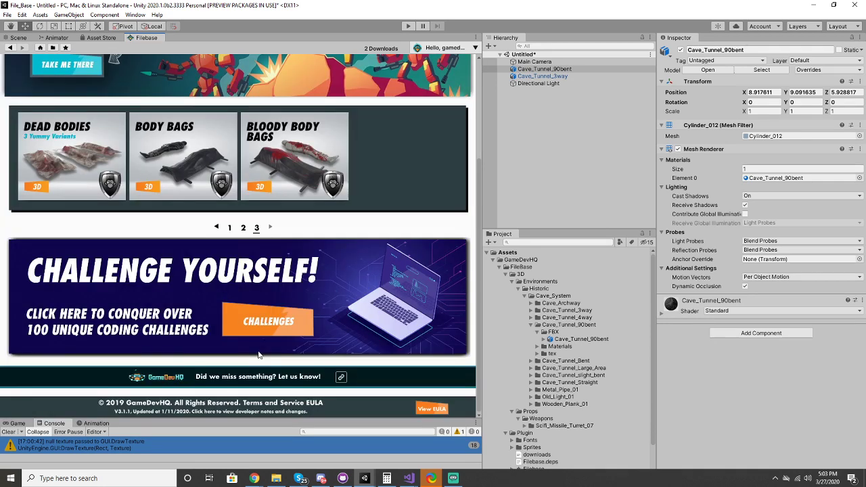
Step: Return to the first page of character assets, open Alien 01, and download and import its complete package
click(230, 308)
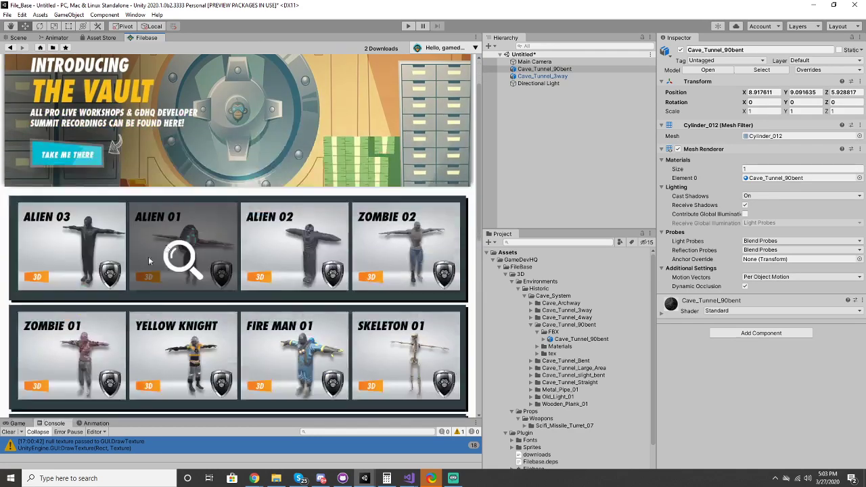
click(150, 261)
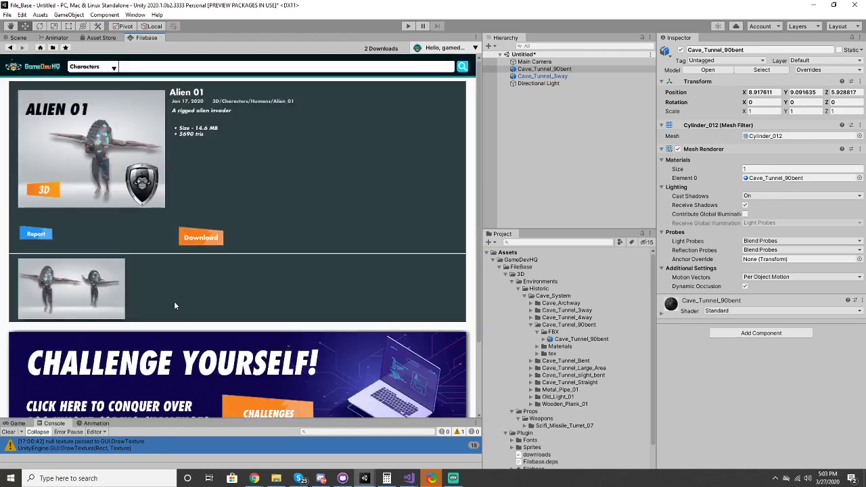
click(71, 289)
click(184, 303)
click(191, 241)
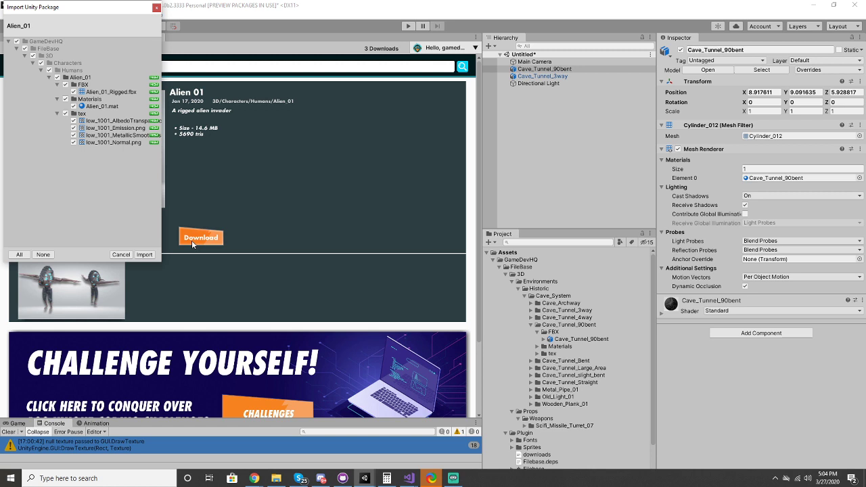
click(144, 255)
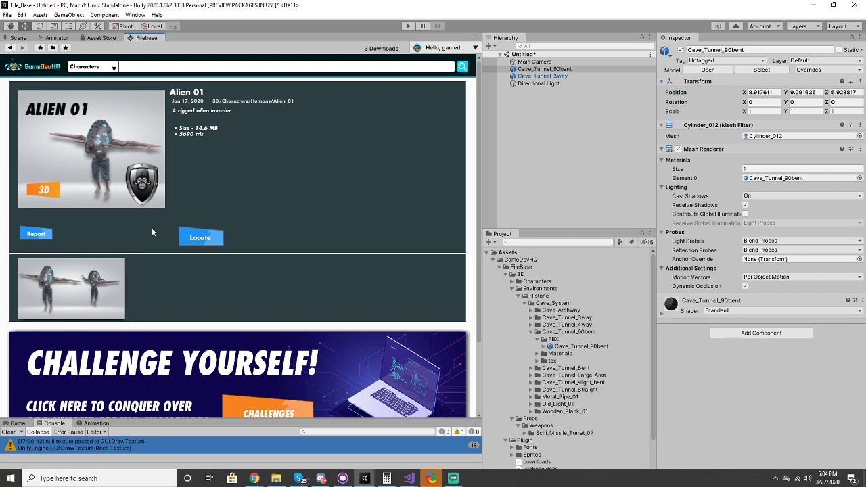
Step: Locate the imported Alien_01 folder in the project from its asset page and from the downloaded assets list
click(121, 275)
click(222, 172)
click(200, 238)
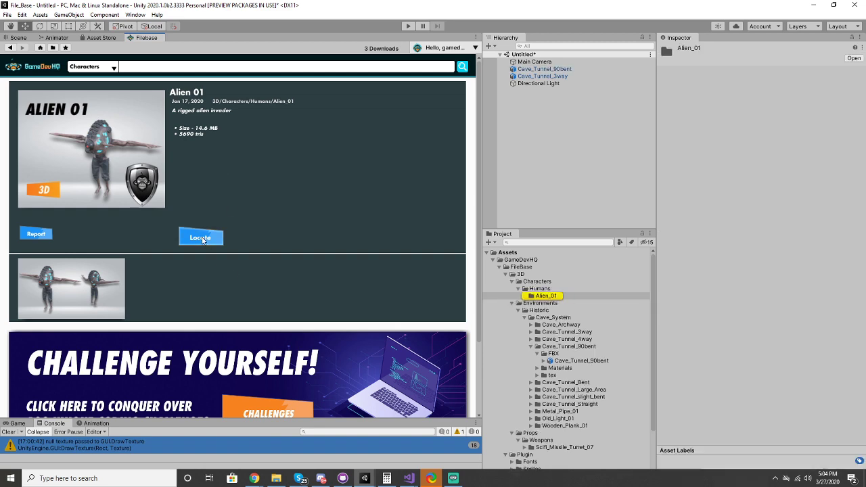
click(66, 47)
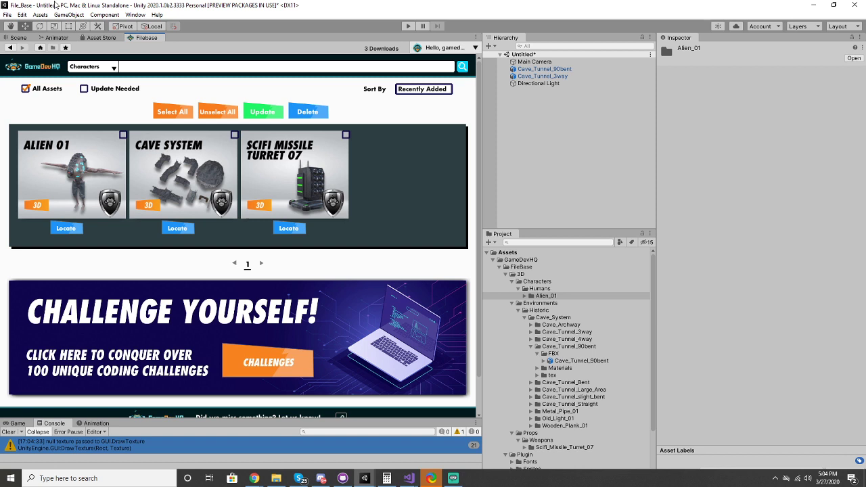
click(169, 229)
click(65, 228)
Step: Place the Alien_01_Rigged model from the Alien_01 FBX folder into the scene, frame it and view it from several sides
click(18, 37)
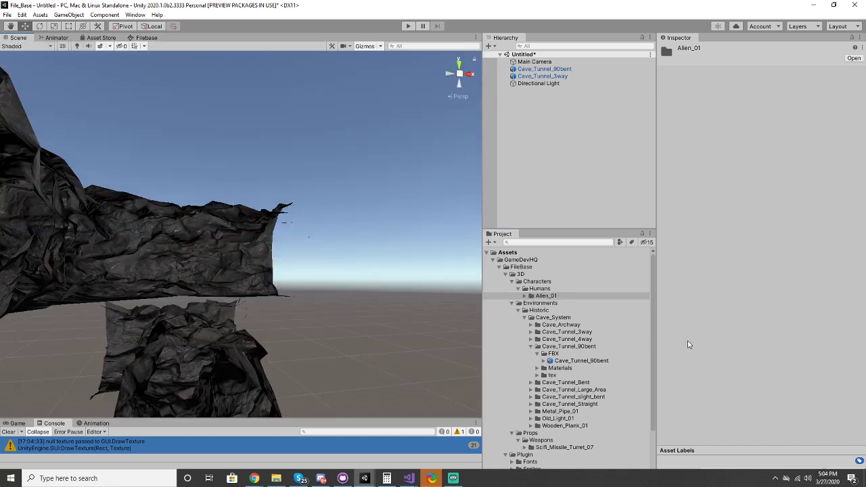
double_click(534, 296)
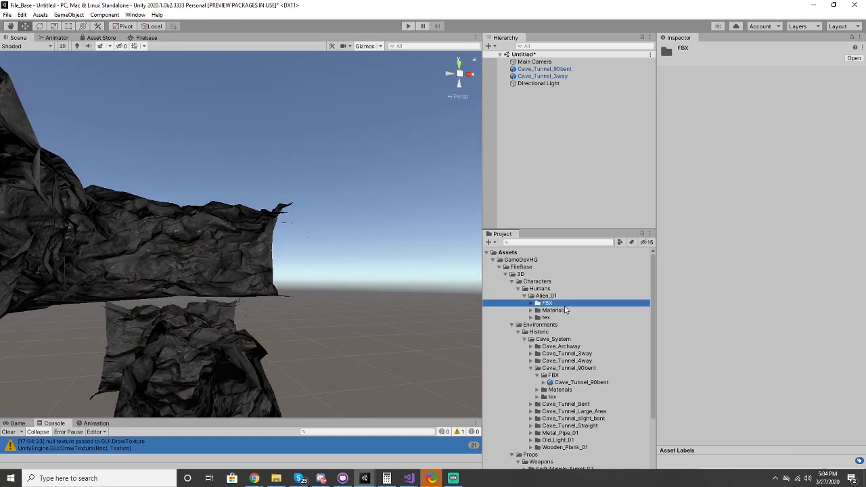
double_click(546, 304)
click(567, 310)
drag(563, 312, 325, 223)
right_drag(325, 223, 623, 297)
key(f)
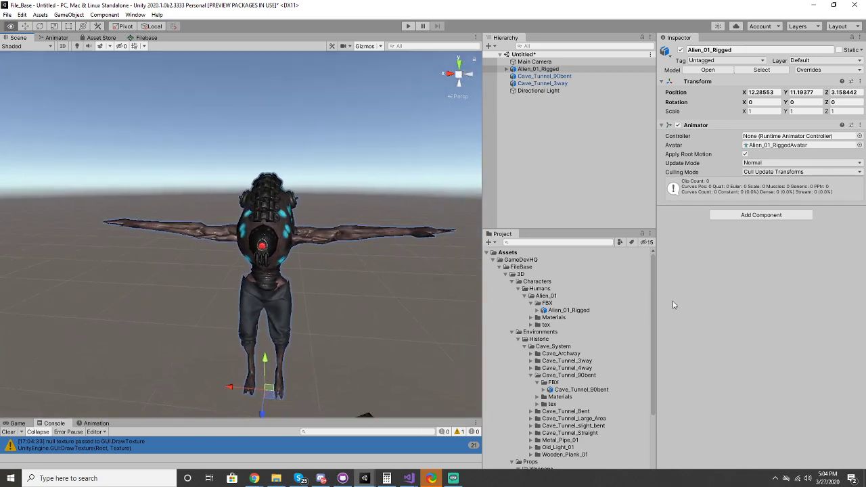
right_drag(284, 352, 237, 394)
right_drag(701, 292, 758, 301)
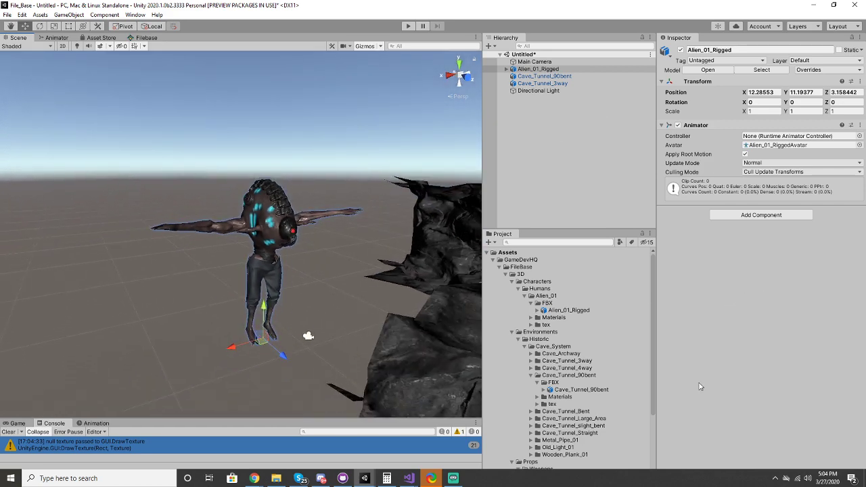
Step: Examine the rig import settings of the Alien_01_Rigged model in the project's FBX folder
click(556, 312)
key(Left)
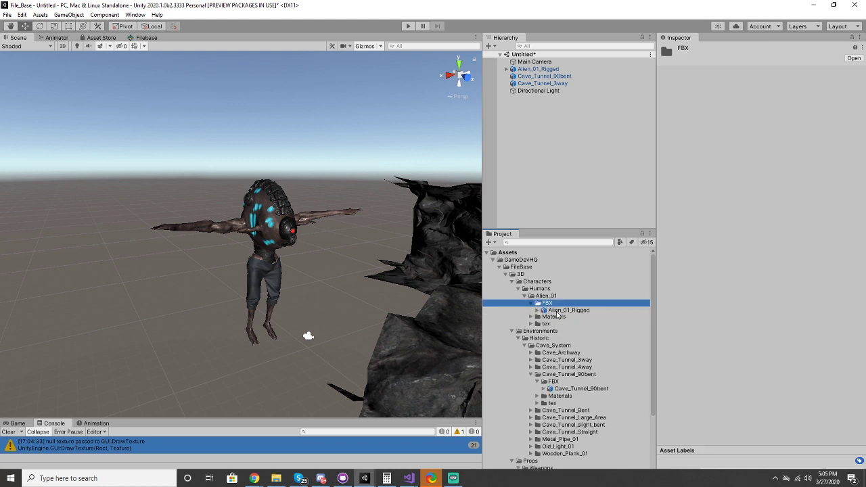
key(Right)
key(Right)
key(Left)
key(Down)
key(Up)
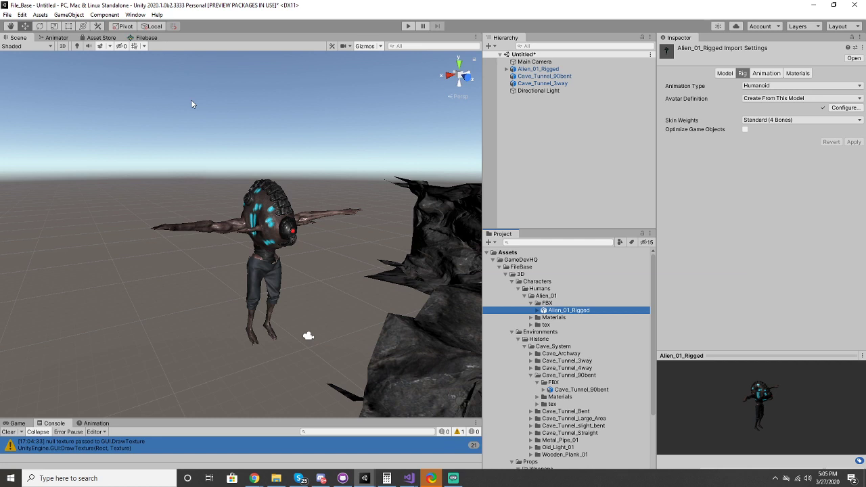
Step: Create a new scene and discard the changes in the current one
click(6, 14)
click(27, 25)
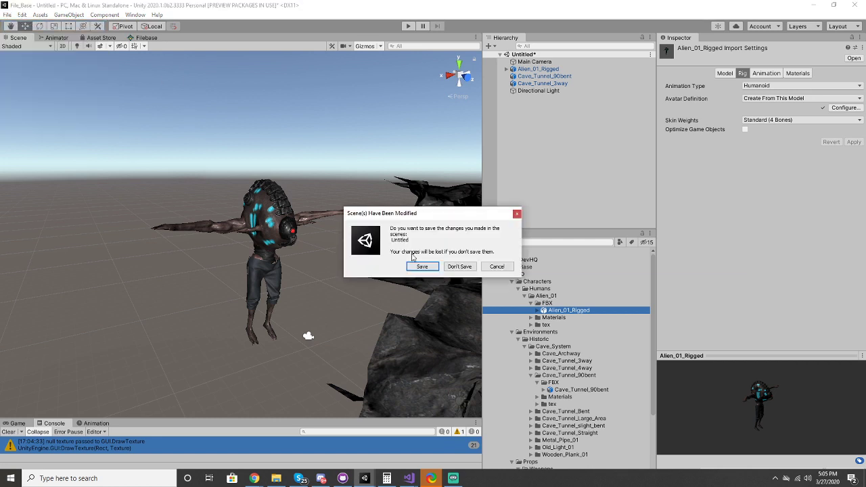
click(461, 267)
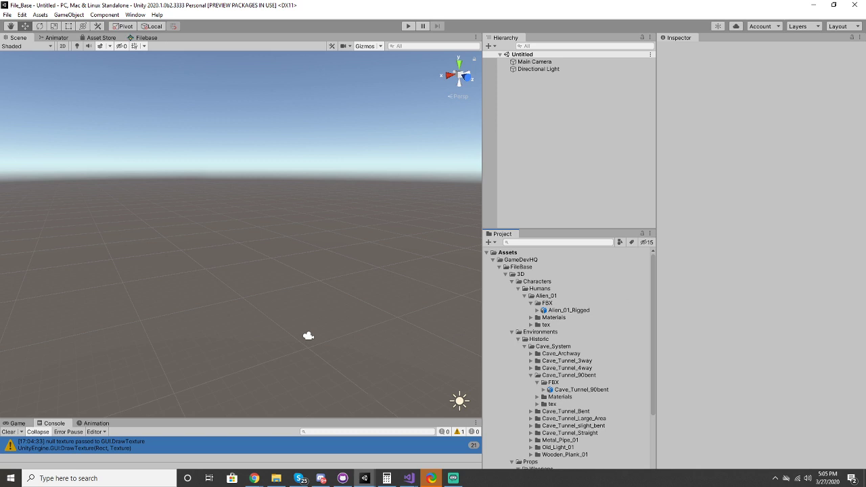
Step: Search the Filebase library for "rocket" with the category set to Assets
key(alt+Tab)
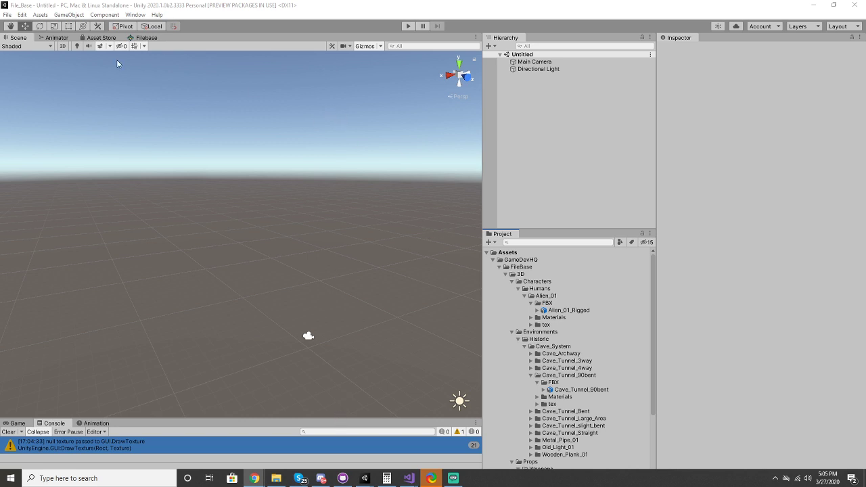
click(144, 38)
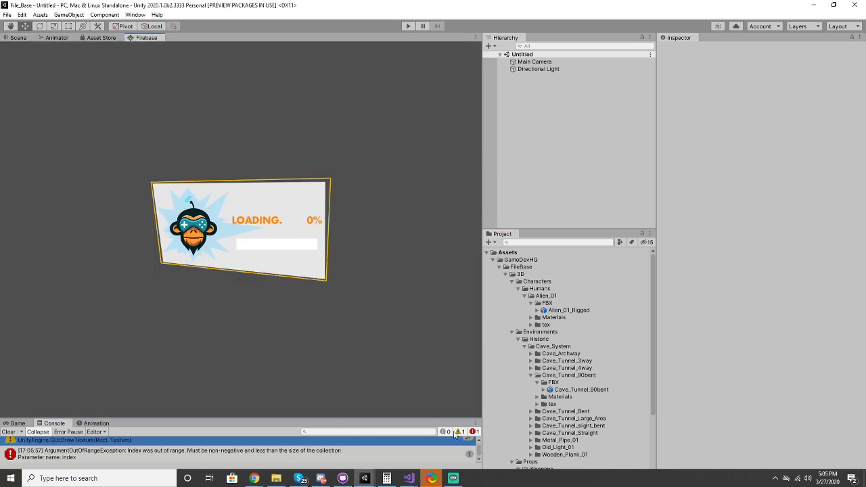
drag(482, 245, 491, 247)
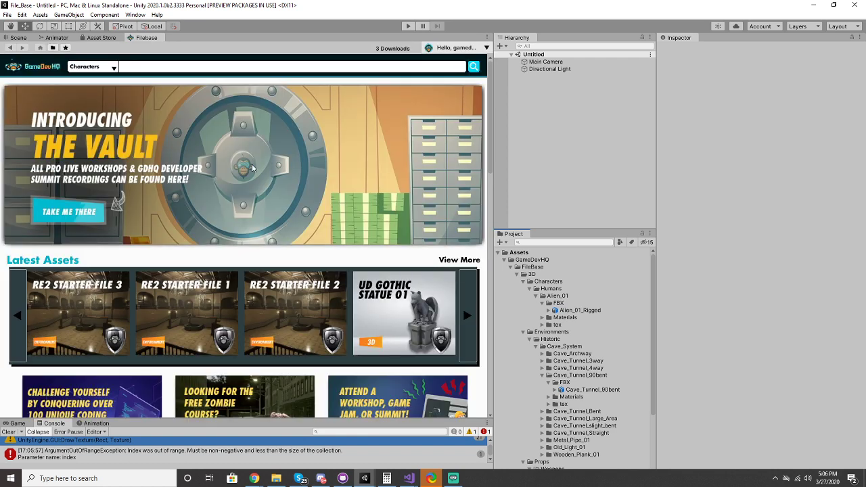
click(173, 68)
text(rocket)
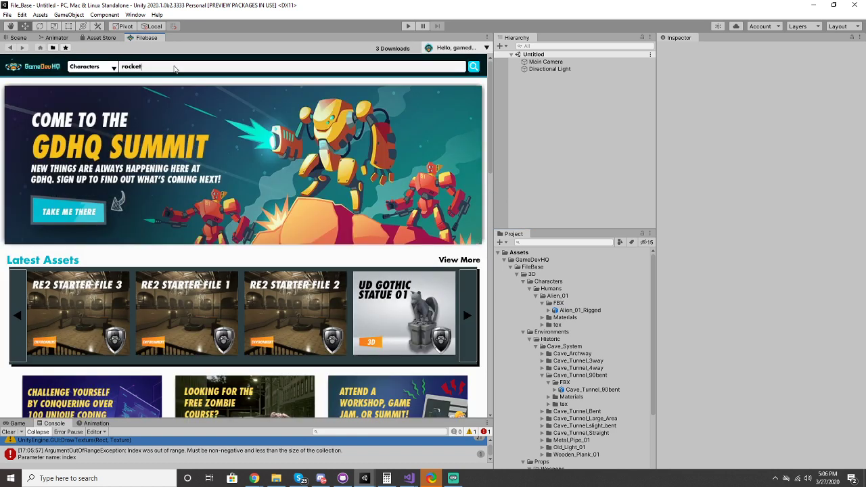
key(Return)
click(95, 66)
click(85, 80)
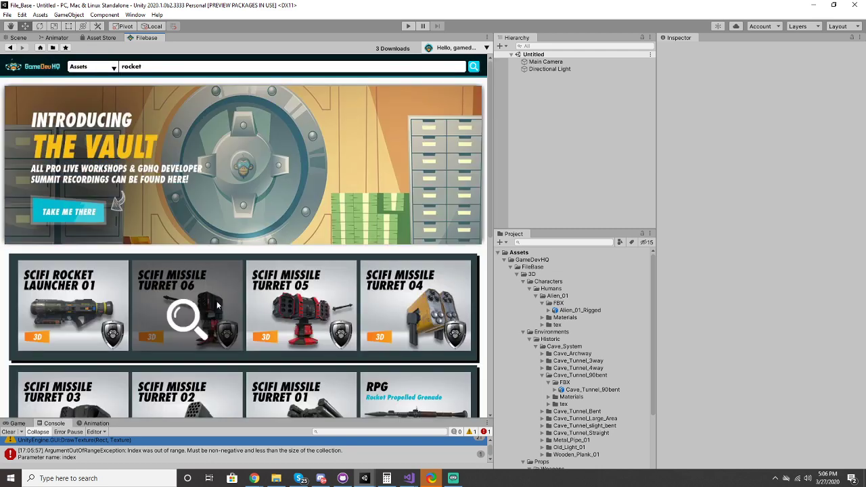
Step: Open Scifi Missile Turret 06 from the search results, then download and import its complete package
click(193, 308)
click(204, 242)
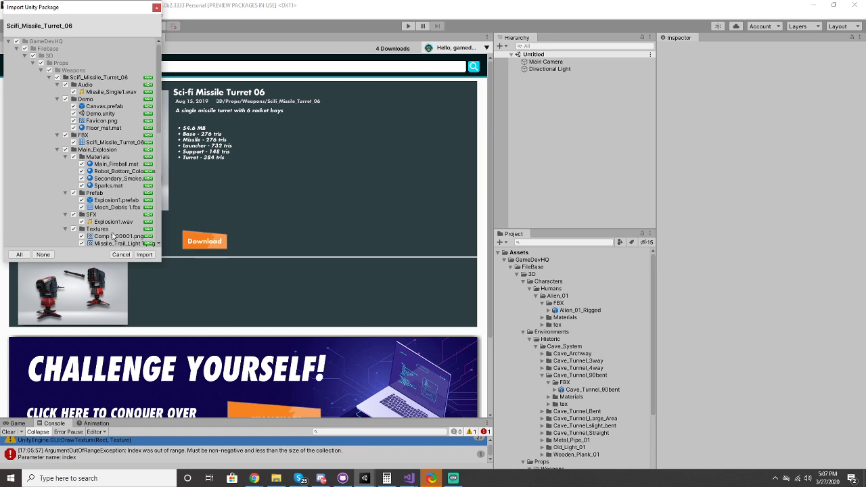
click(145, 255)
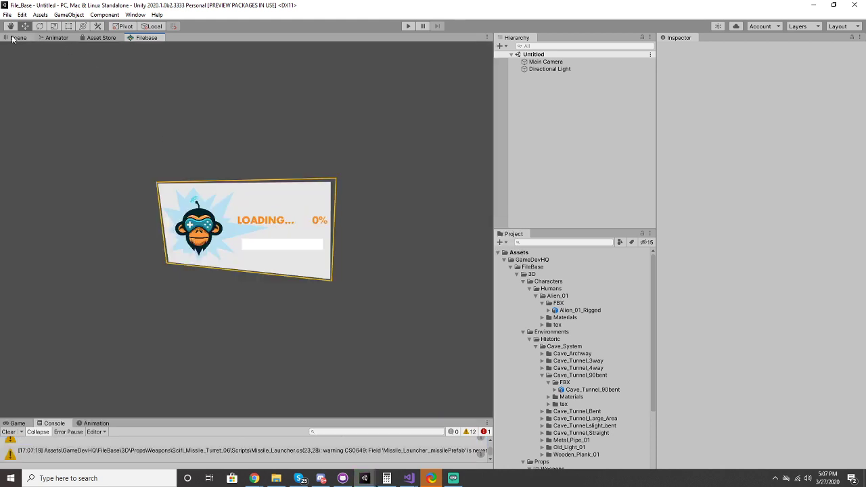
Step: Collapse the Humans folder in the project and locate the Scifi_Missile_Turret_06 folder from the downloaded assets list
click(18, 37)
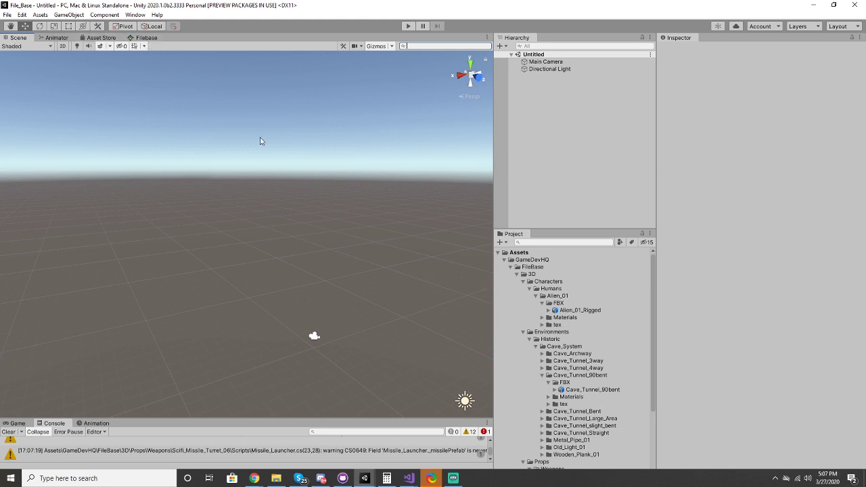
click(145, 38)
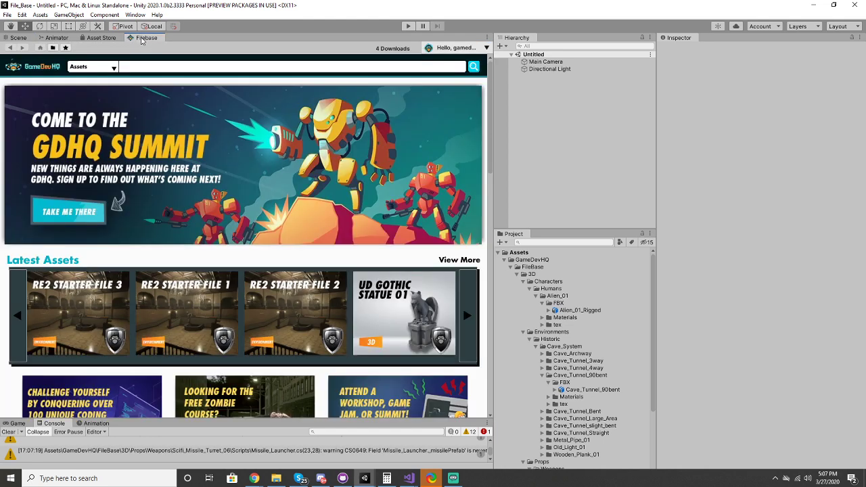
click(543, 303)
click(547, 311)
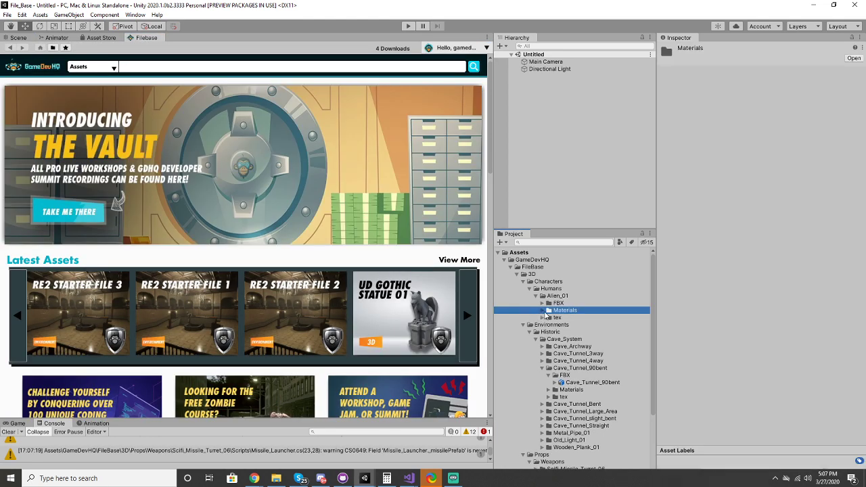
click(536, 296)
click(529, 289)
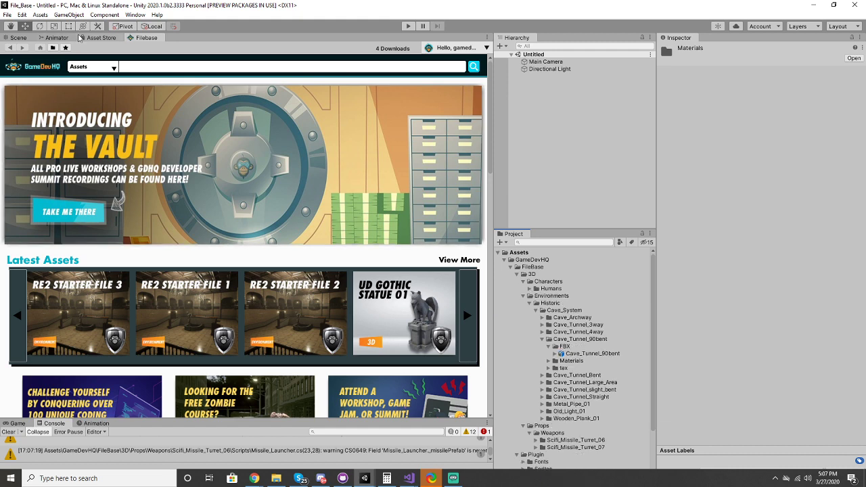
click(66, 47)
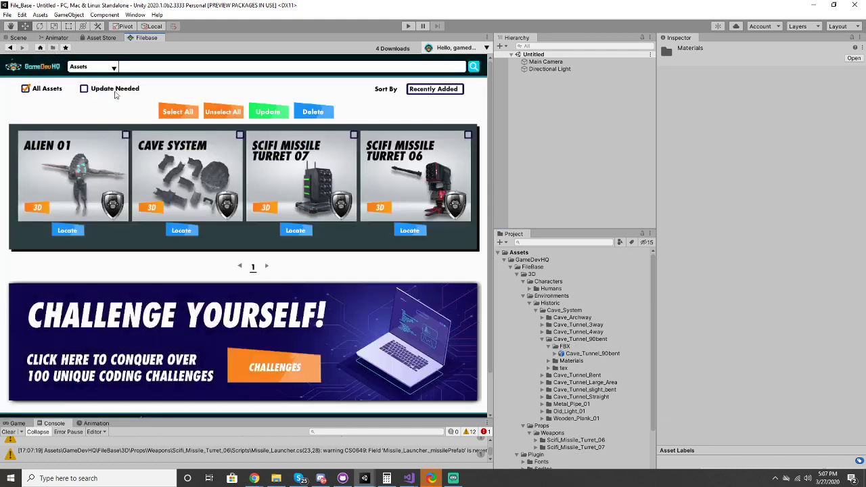
click(410, 231)
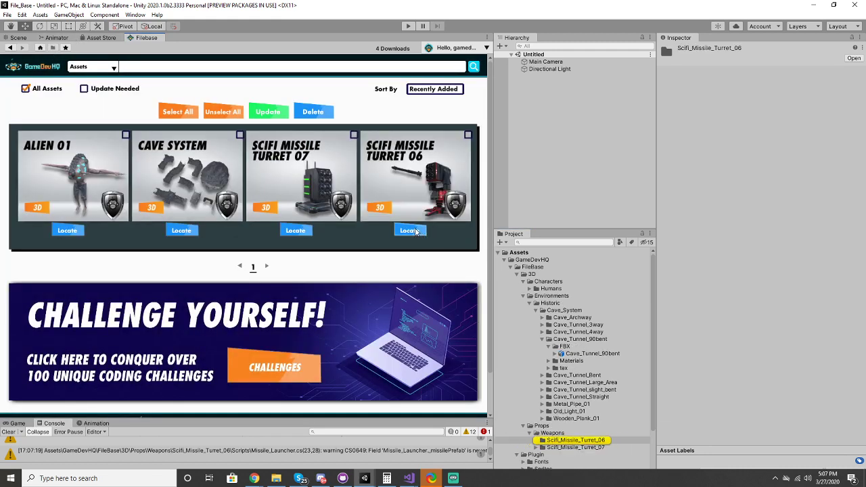
Step: Expand the FBX folder of Scifi_Missile_Turret_07 and select its model to examine the import settings and preview
double_click(575, 447)
scroll(596, 424, down, 3)
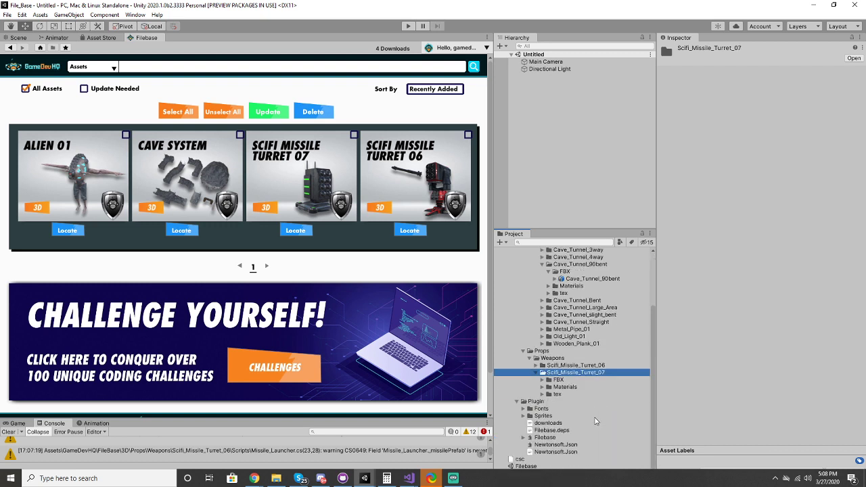
key(Left)
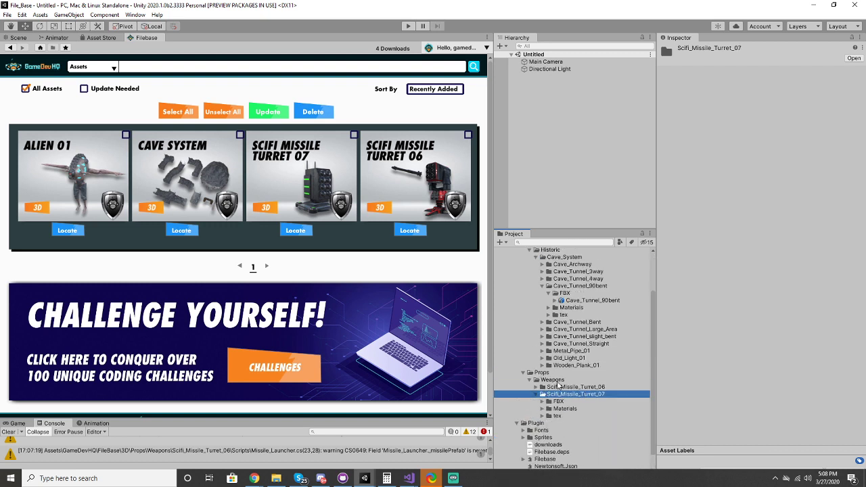
double_click(558, 387)
key(Left)
key(Down)
key(Right)
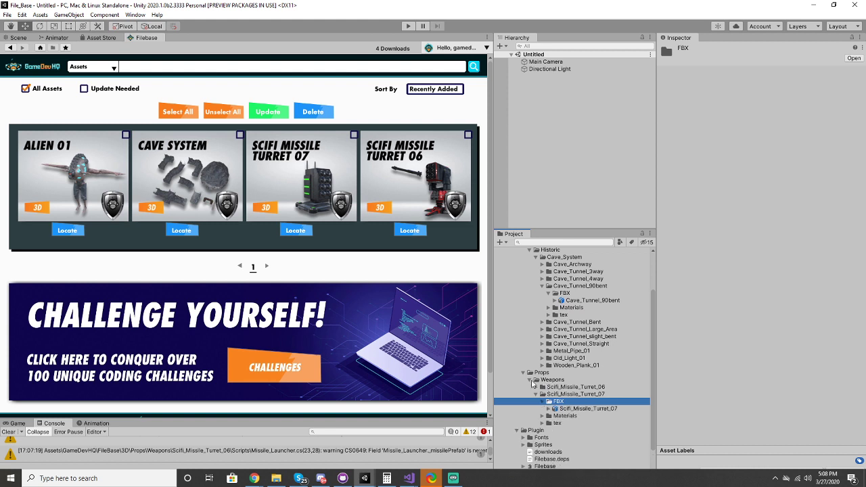
key(Down)
key(Right)
key(Down)
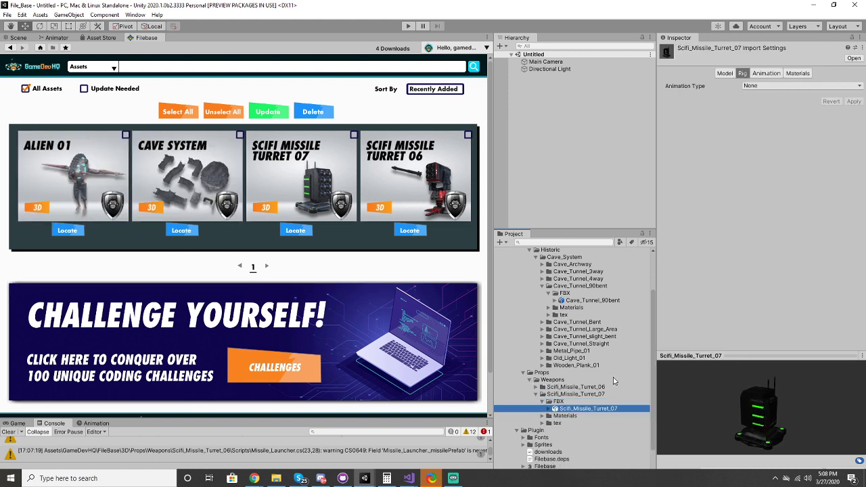
Step: Collapse the Scifi_Missile_Turret_07 folder in the project and go to the Scifi_Missile_Turret_06 folder
key(Left)
key(Left)
key(Left)
key(Left)
key(Up)
key(Up)
key(Down)
key(Down)
key(Right)
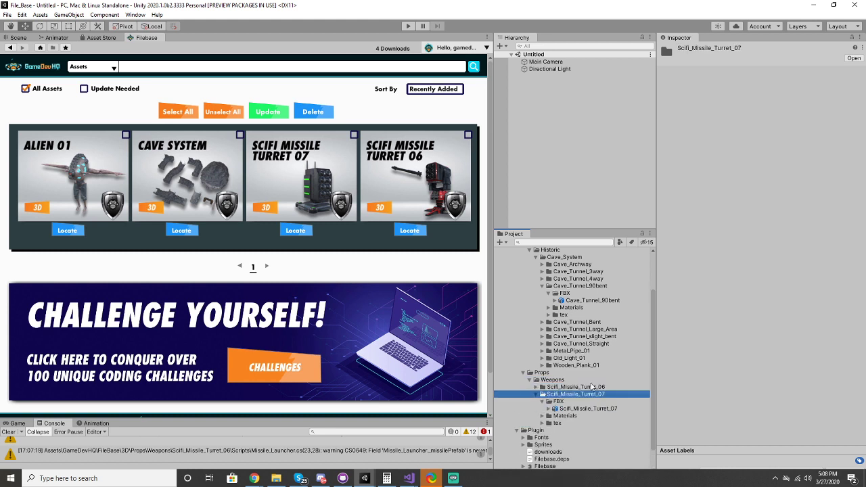
key(Down)
key(Down)
key(Left)
key(Left)
key(Left)
key(Left)
key(Up)
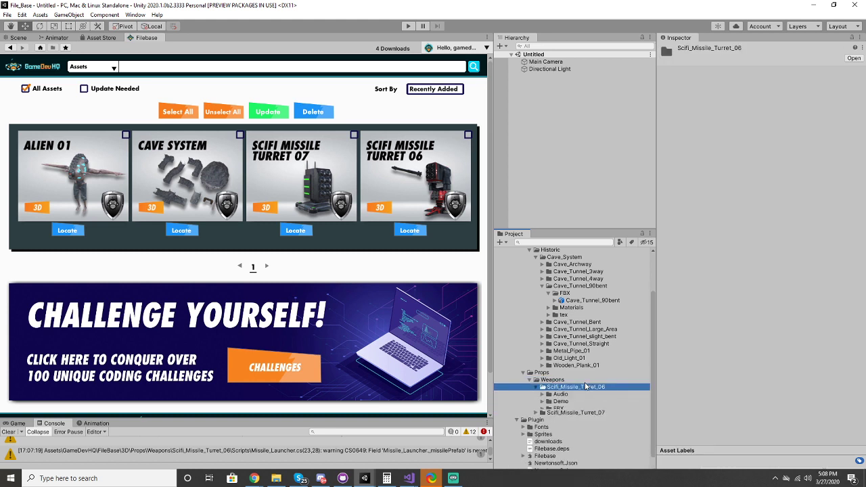
Step: Open the Demo scene from the Demo folder of Scifi_Missile_Turret_06
key(Right)
key(Down)
key(Down)
key(Right)
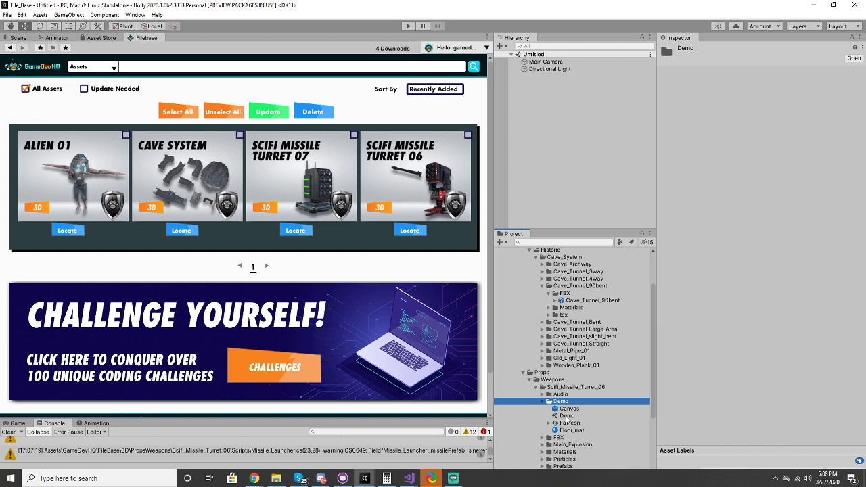
double_click(567, 416)
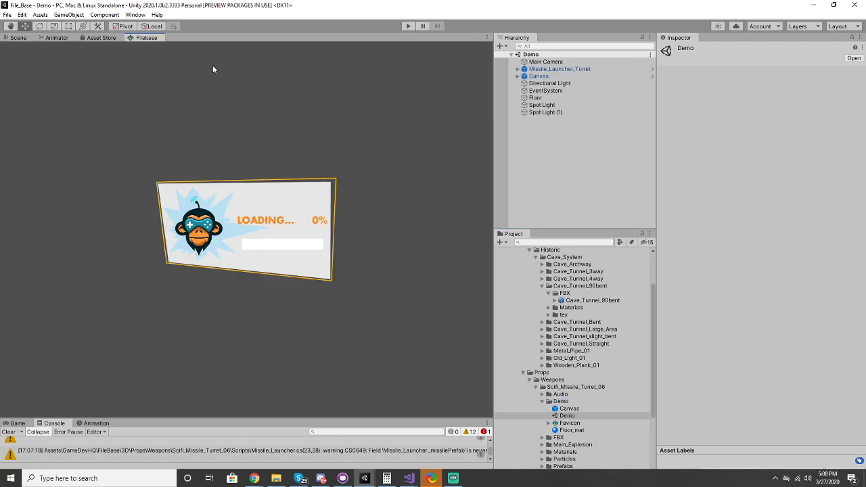
Step: Show the turret in the Scene view and enlarge the Game view below it to see the demo
click(18, 38)
alt+drag(169, 97, 118, 45)
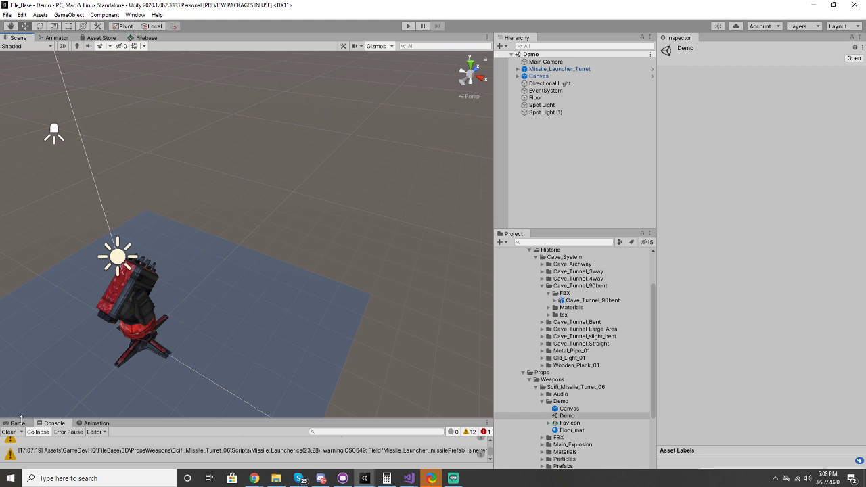
drag(54, 423, 144, 363)
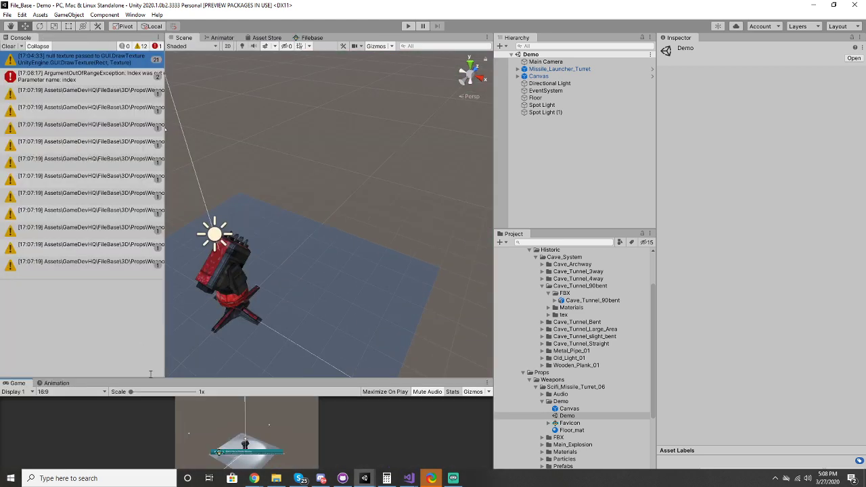
drag(12, 43, 33, 386)
click(18, 383)
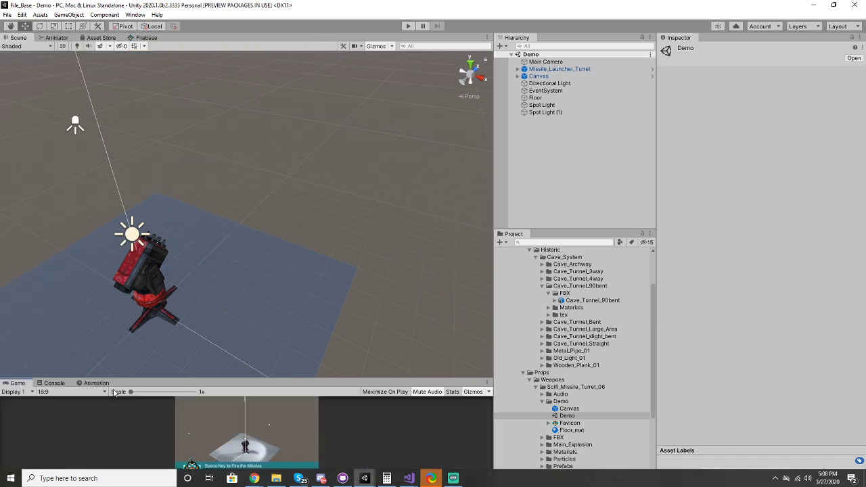
drag(131, 381, 167, 201)
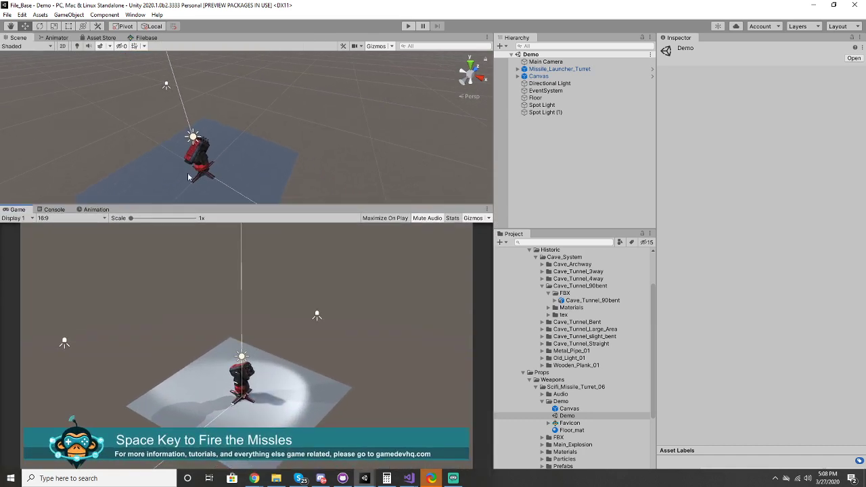
Step: Run the Demo scene and fire missiles from the turret
click(405, 25)
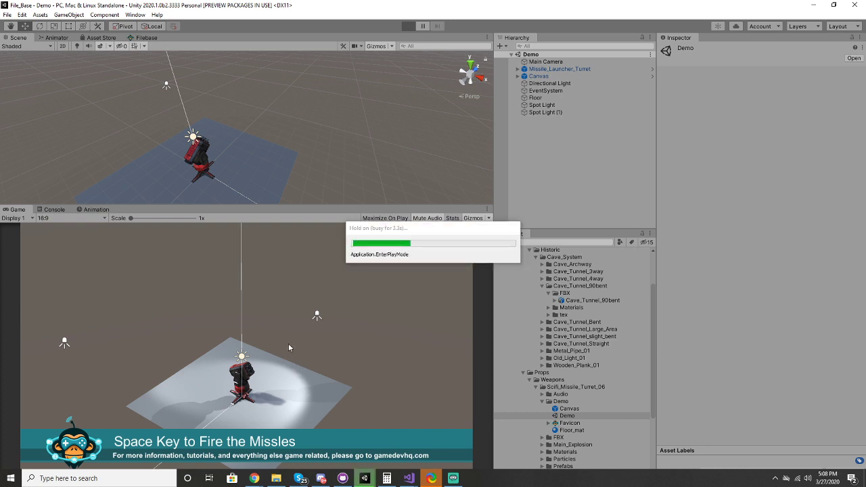
key(space)
mouse_move(273, 181)
right_down()
mouse_move(379, 61)
mouse_move(424, 116)
mouse_move(418, 84)
right_up()
key(space)
key(space)
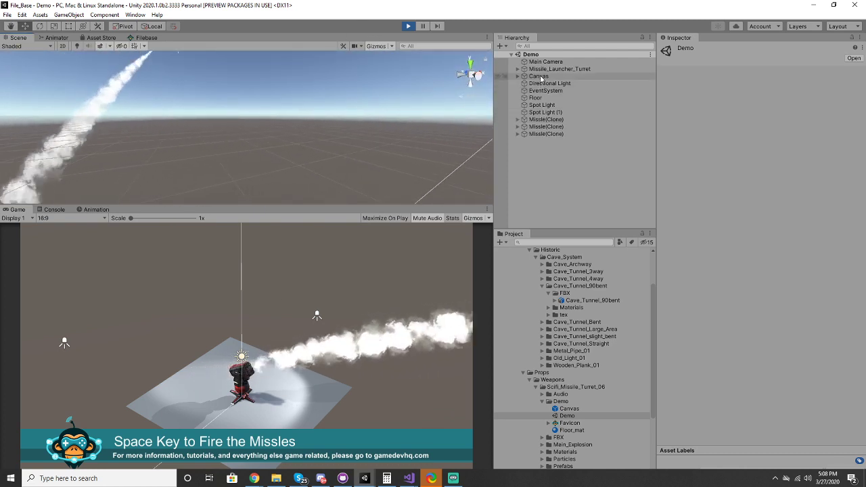
Step: Select Missile_Launcher_Turret to examine its launcher settings and fire the missiles again
click(541, 76)
click(543, 69)
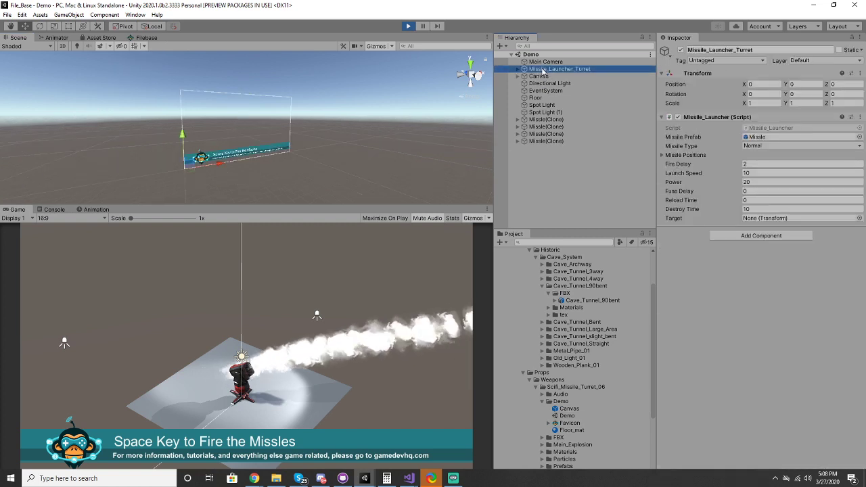
key(space)
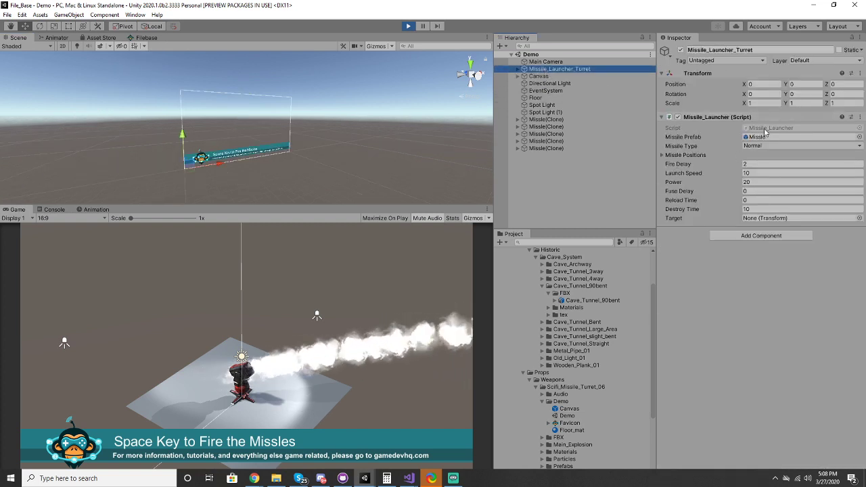
Step: Open the Missile_Launcher script in Visual Studio, read through its fields and firing routine, and close the editor
double_click(764, 128)
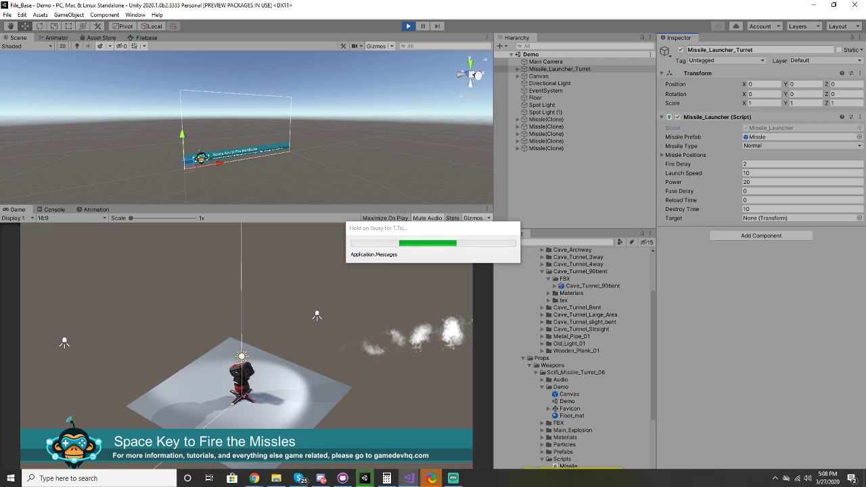
key(space)
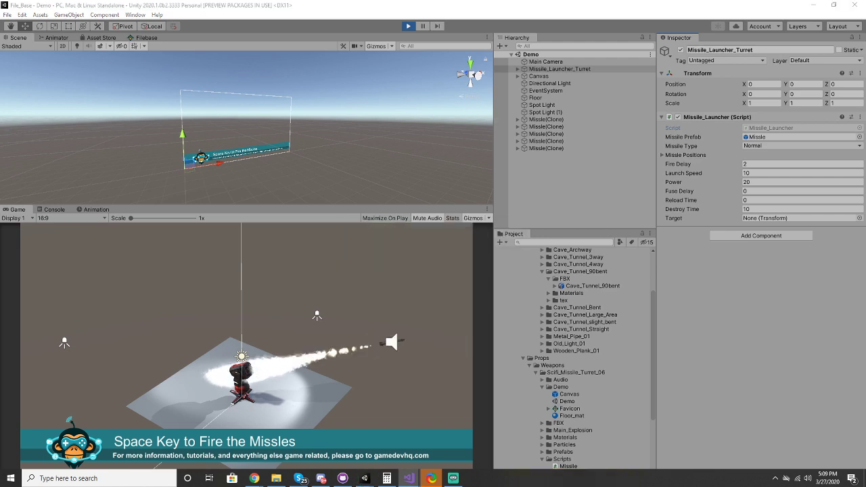
scroll(305, 257, down, 15)
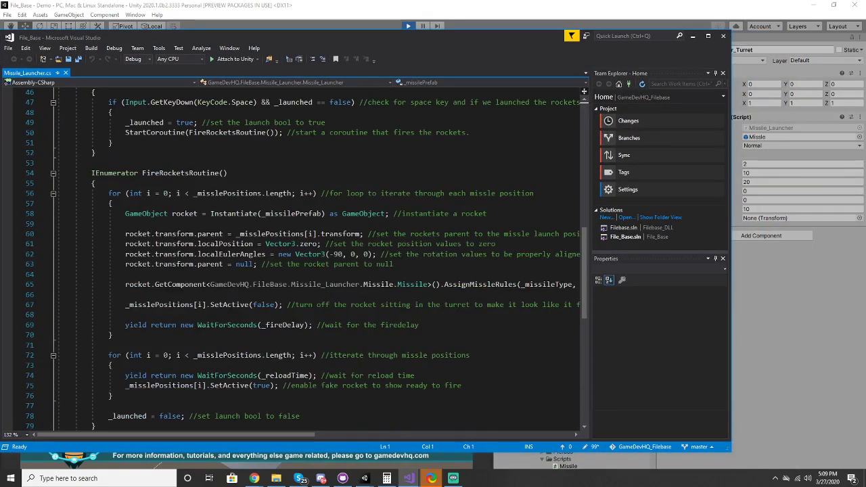
scroll(332, 235, down, 3)
scroll(331, 235, up, 18)
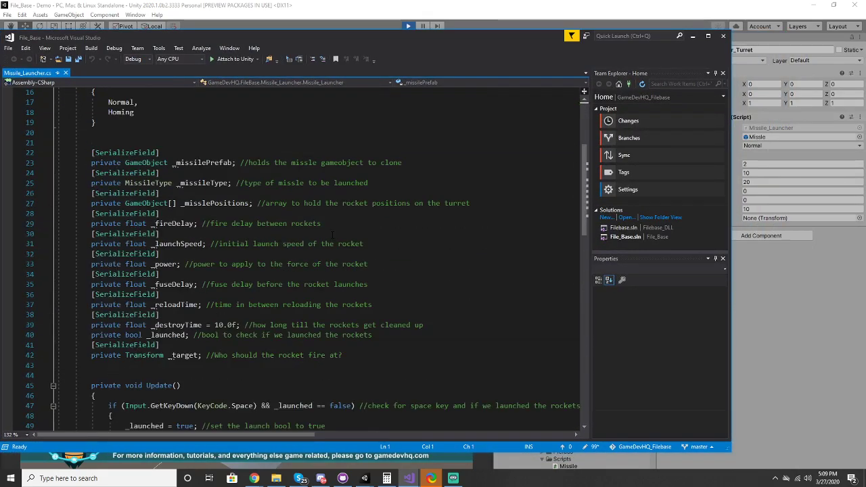
click(724, 35)
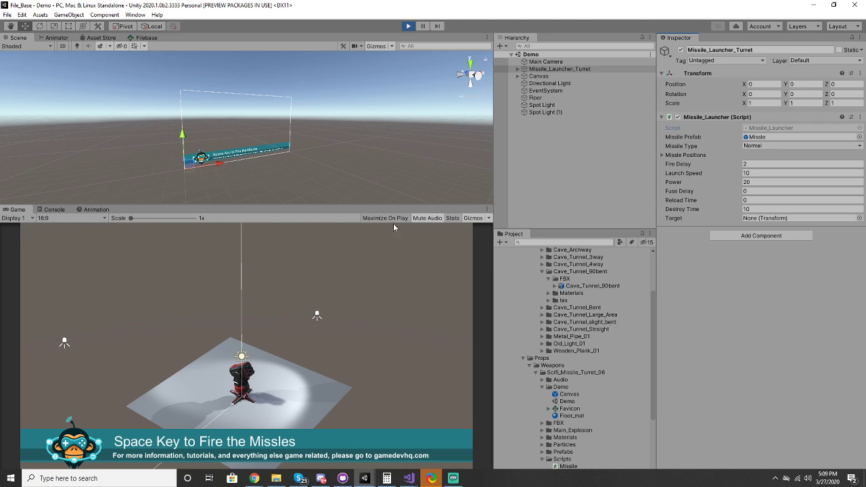
Step: Add a cube to the running scene and place it near the turret at about X -3.54, Y 0.85, Z -2.43
alt+drag(122, 106, 152, 140)
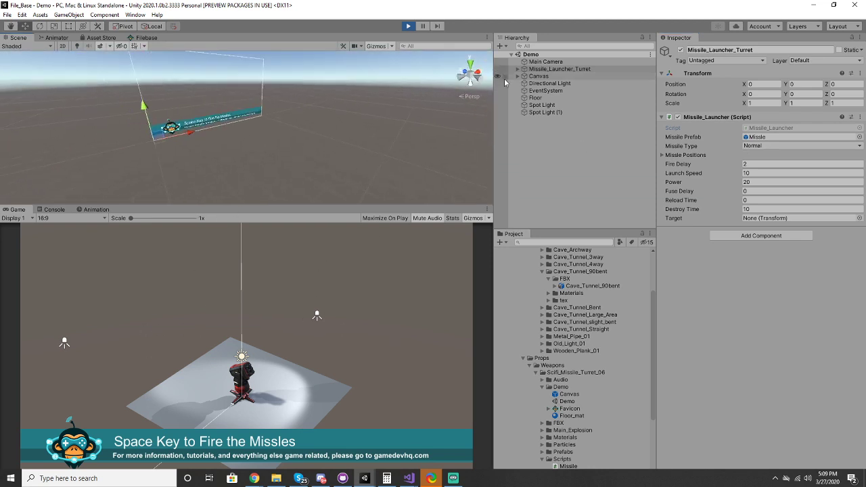
click(556, 69)
right_drag(251, 174, 162, 166)
click(73, 14)
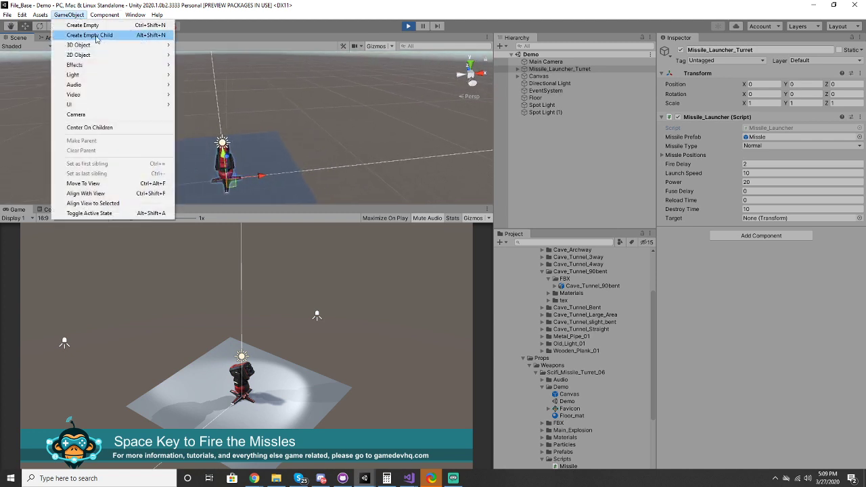
mouse_move(81, 44)
click(196, 45)
drag(256, 125, 108, 238)
alt+drag(170, 142, 195, 140)
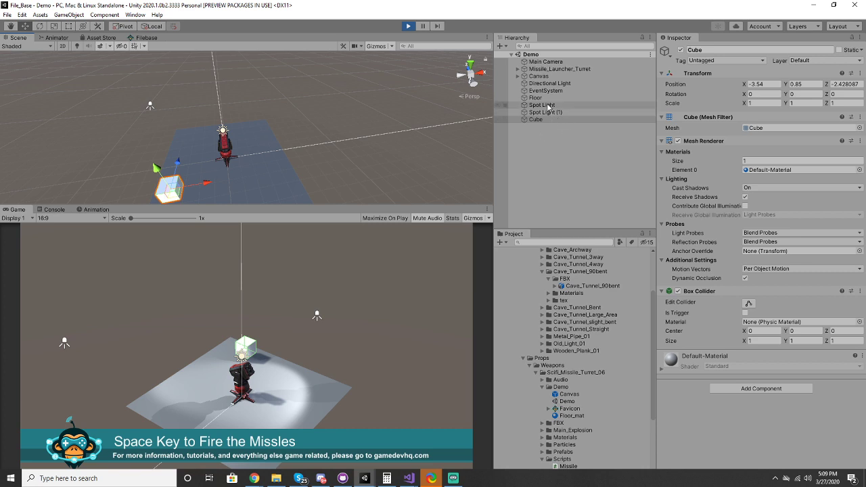
Step: In the running scene, set Missile_Launcher_Turret's missile type to Homing and assign the cube as its target
click(555, 69)
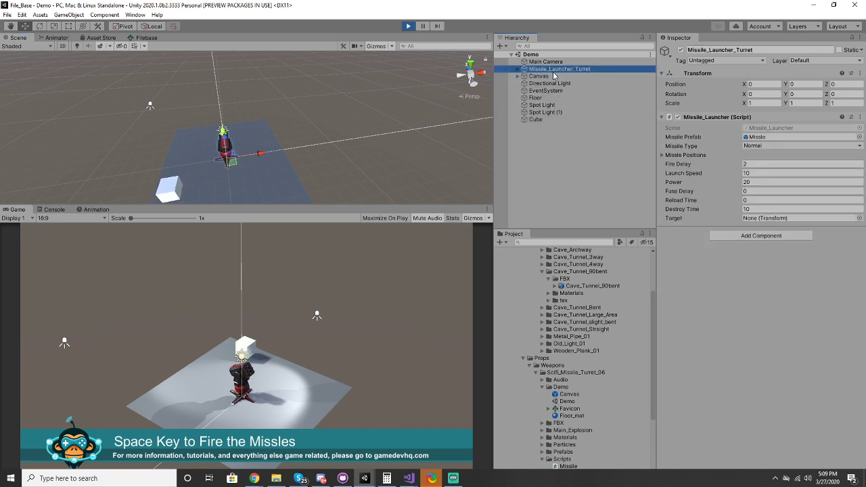
click(751, 147)
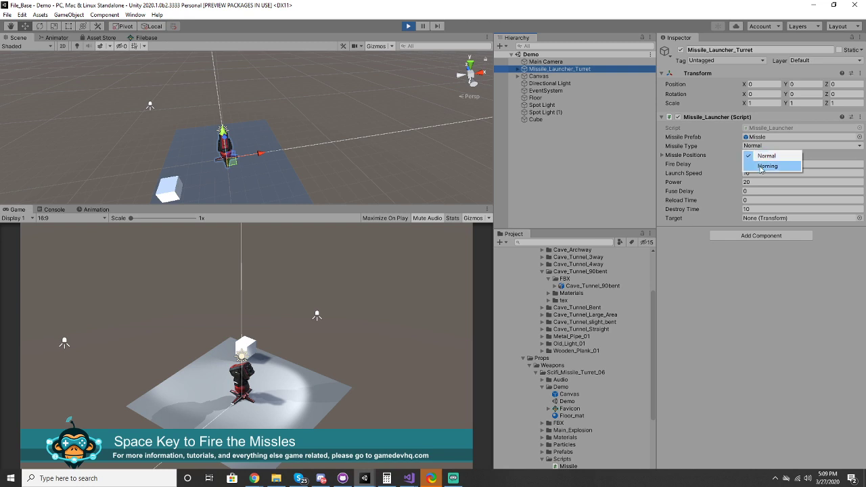
click(758, 168)
drag(535, 119, 759, 219)
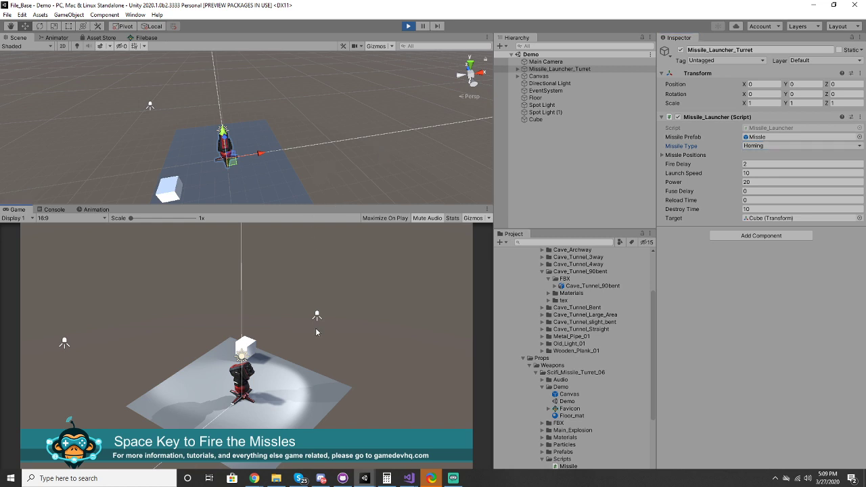
Step: Fire the homing missiles at the cube target, watch the explosion, and stop the running scene
key(space)
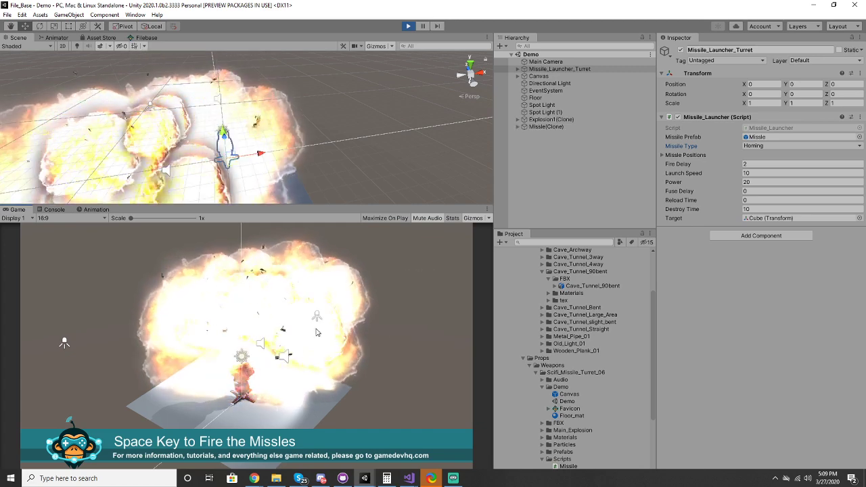
key(space)
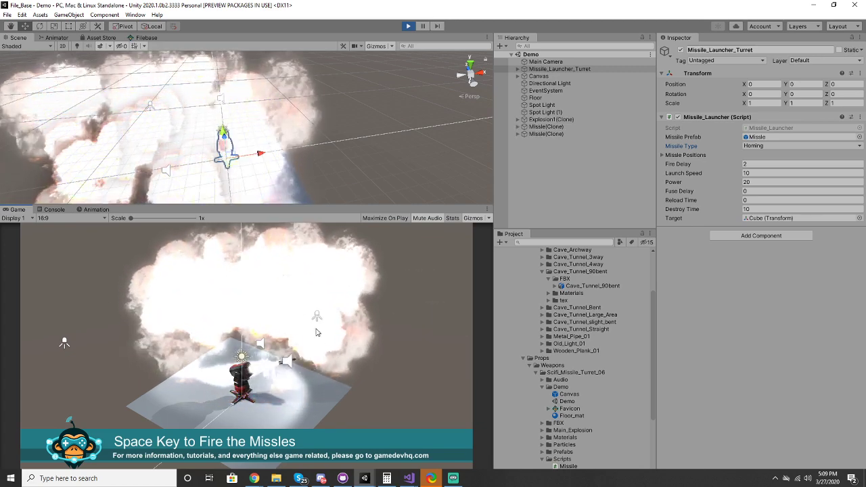
click(408, 26)
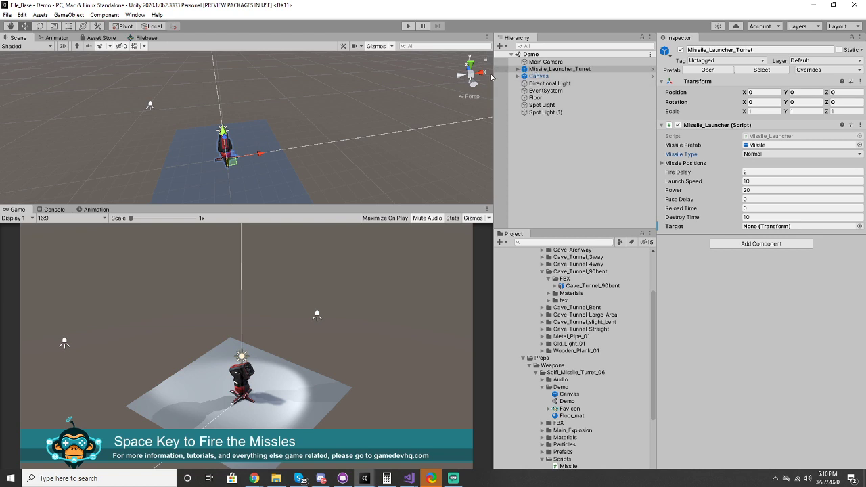
click(146, 37)
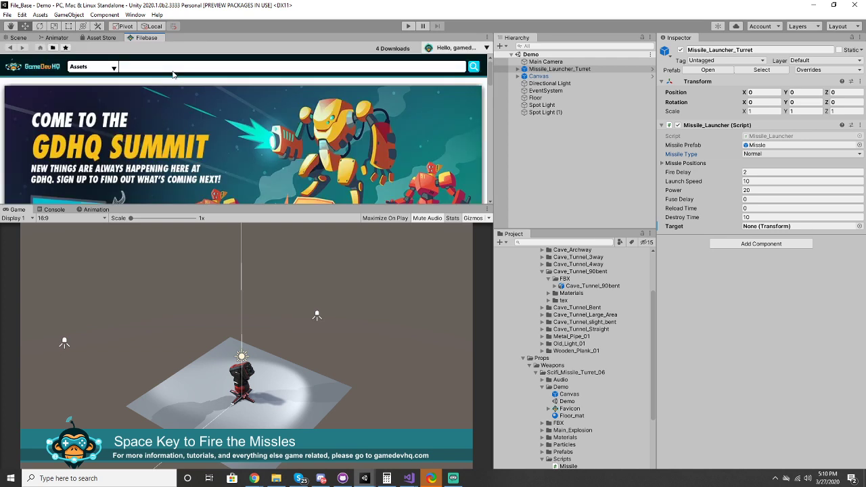
click(102, 68)
click(215, 68)
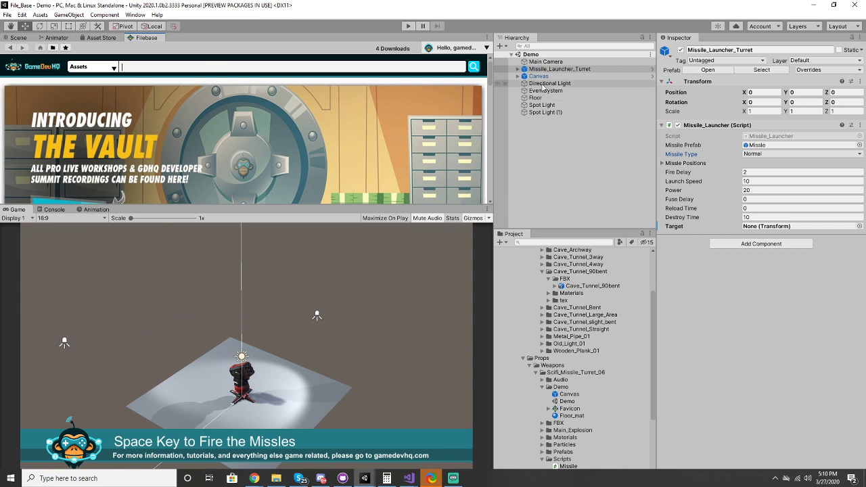
click(18, 37)
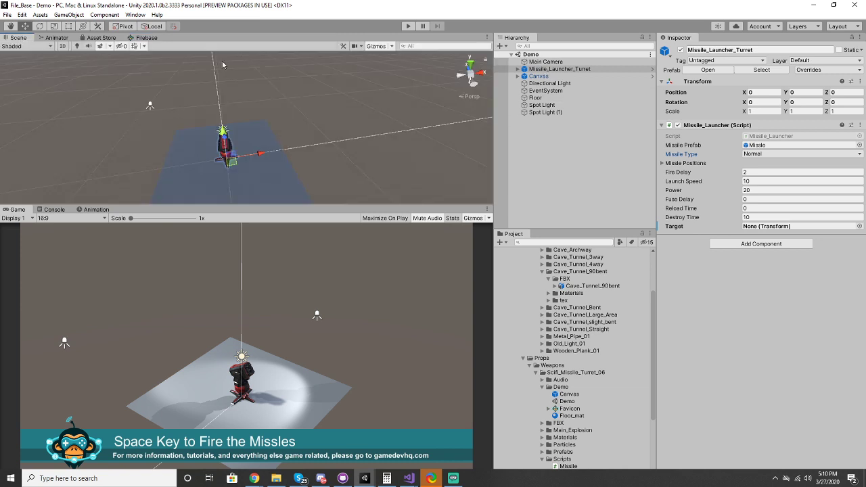
click(408, 26)
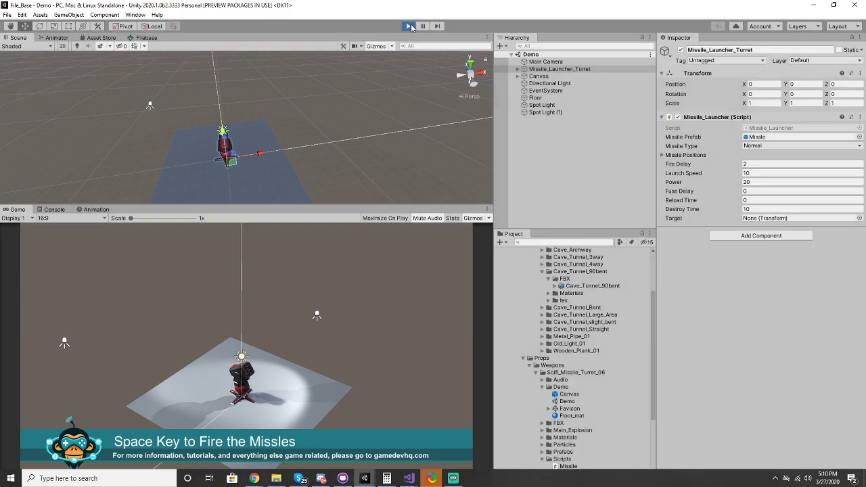
click(409, 26)
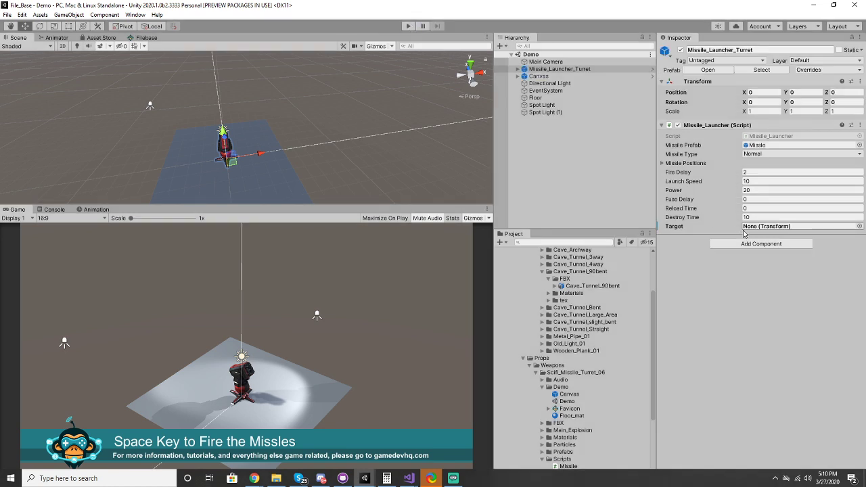
Step: Set the missile type of Missile_Launcher_Turret to Homing with the scene stopped
click(756, 153)
click(758, 174)
click(766, 228)
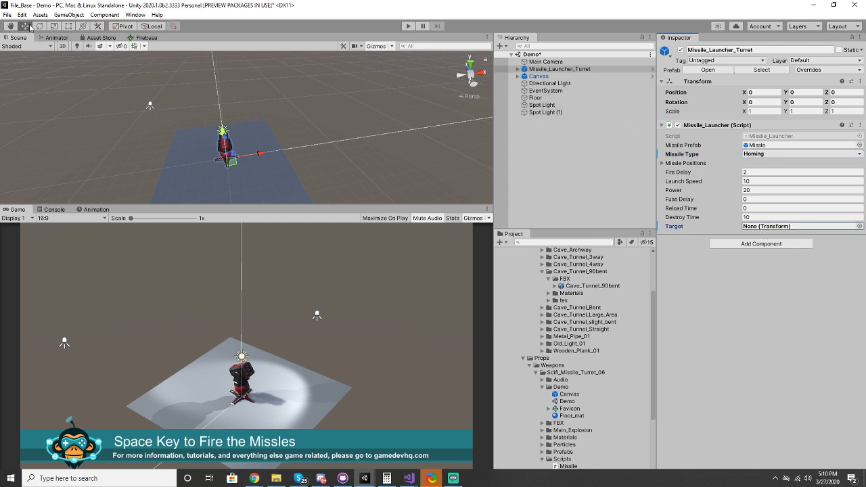
Step: Add a cube beside the turret, duplicate it four times with the copies spaced in a row, and select the original cube
click(69, 14)
mouse_move(79, 48)
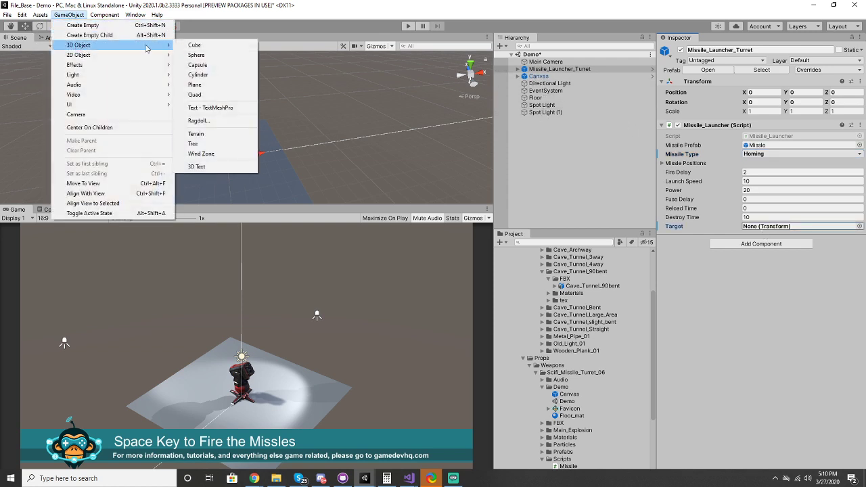
click(196, 45)
drag(236, 100, 365, 154)
key(ctrl+d)
key(ctrl+d)
key(ctrl+d)
key(ctrl+d)
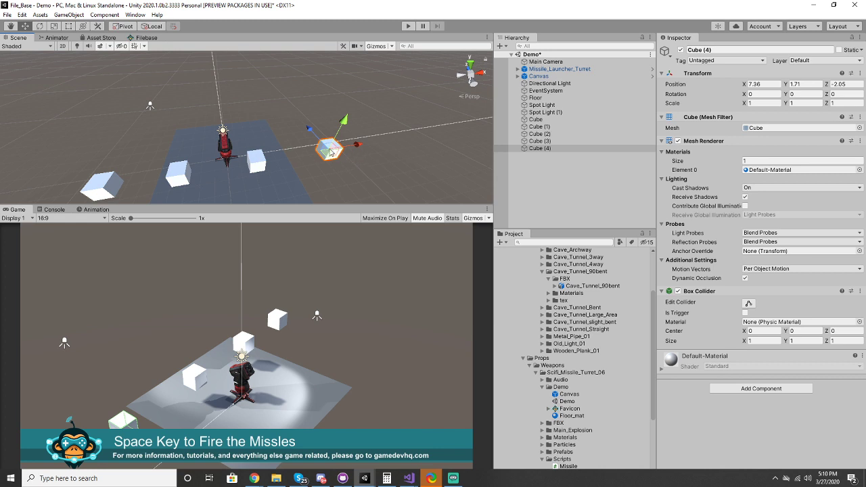
click(543, 119)
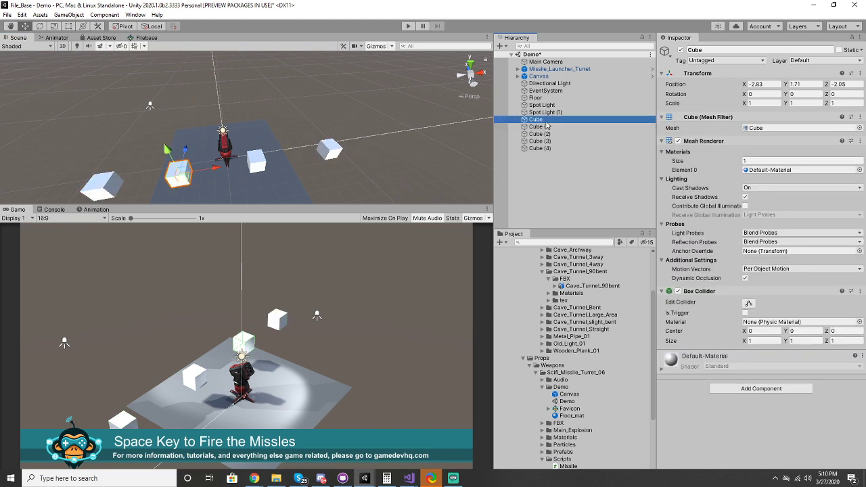
Step: Assign Cube (4) as the Target of Missile_Launcher_Turret
drag(541, 121, 541, 78)
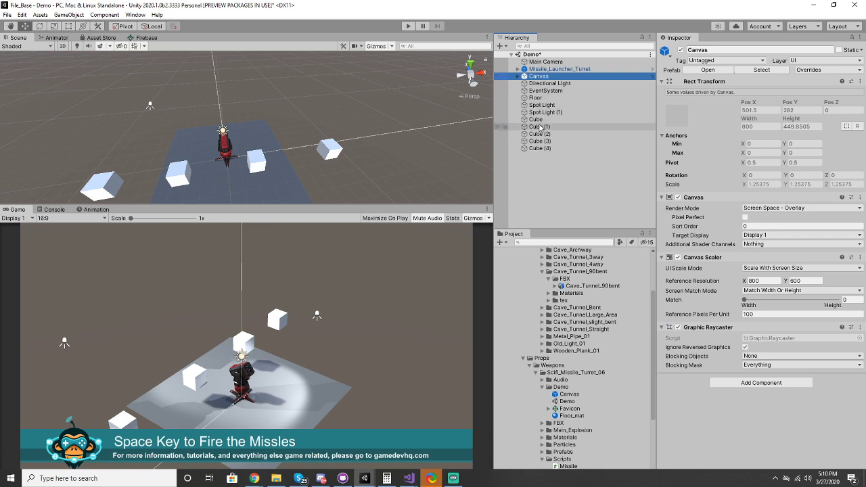
click(537, 120)
drag(536, 120, 757, 231)
click(542, 69)
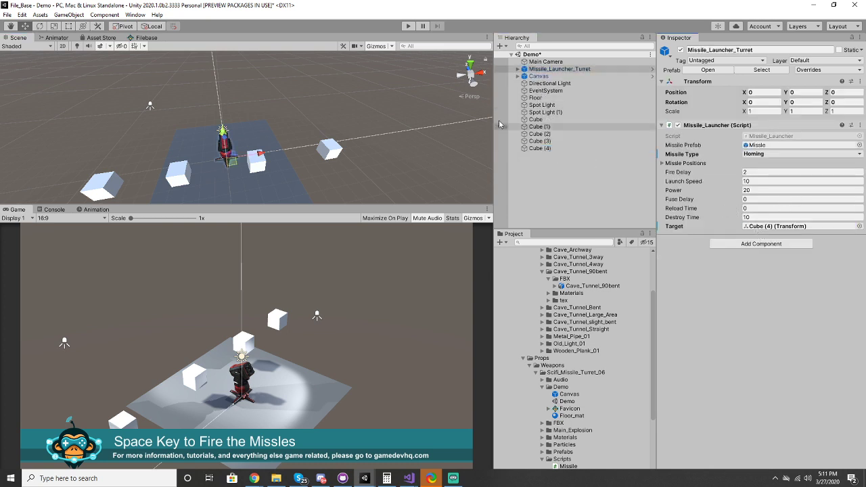
Step: Run the demo scene, fire the homing missiles at the row of cubes, and stop the scene
click(407, 26)
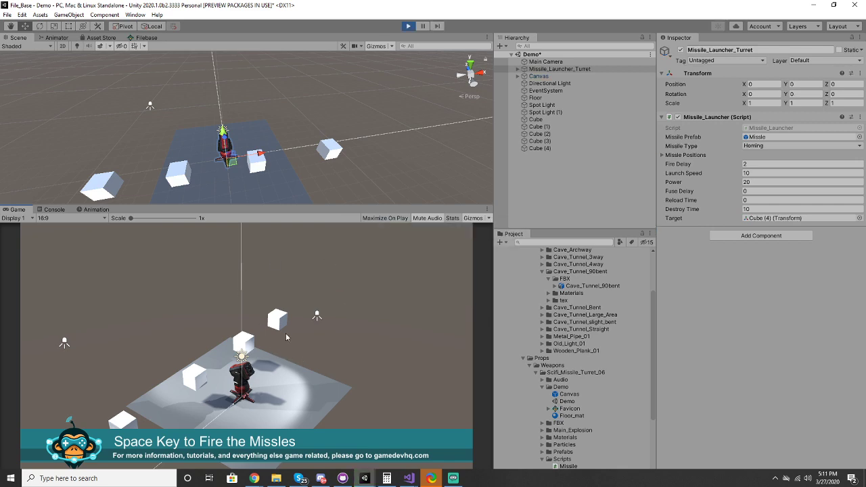
key(space)
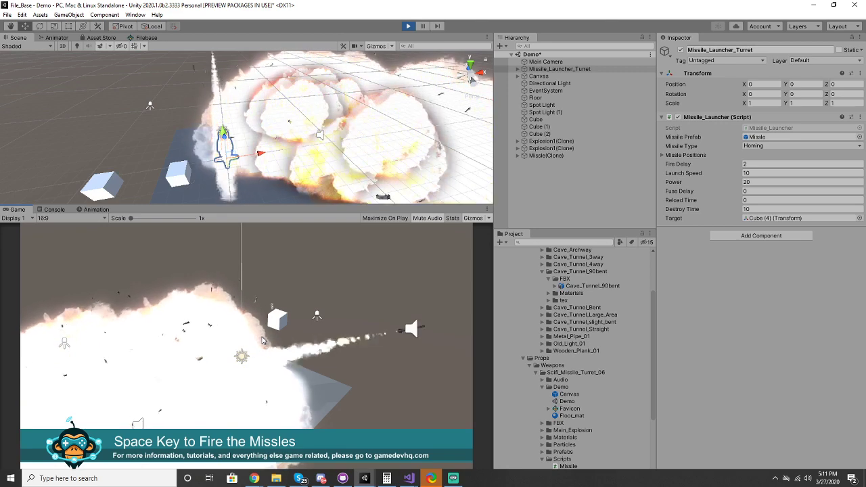
key(space)
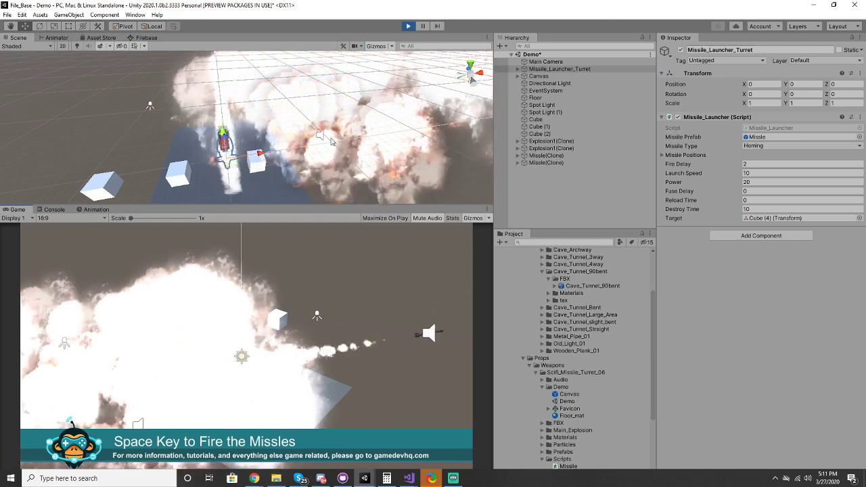
key(ctrl+p)
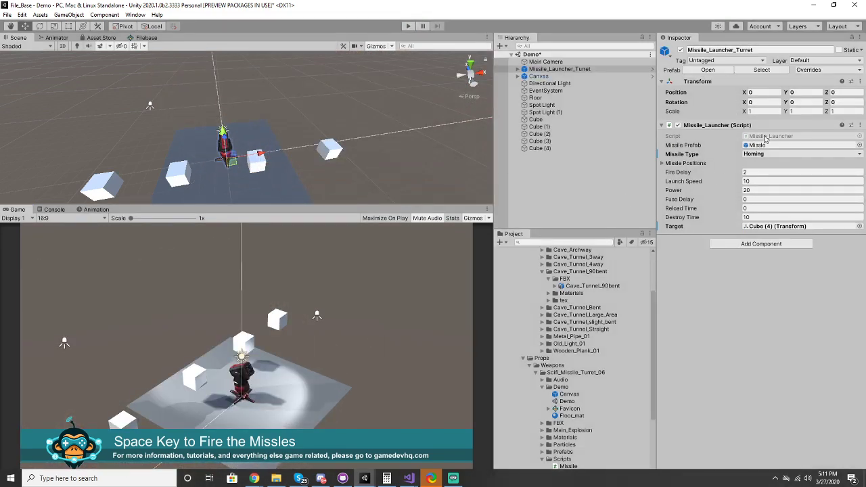
Step: Open the turret's Missile_Launcher script in Visual Studio, read its fields and Update method, and return to Unity
double_click(765, 137)
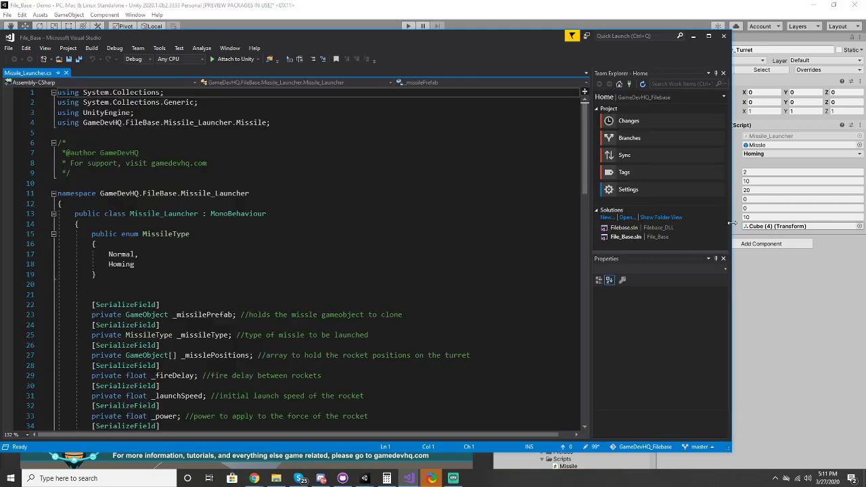
scroll(304, 257, down, 10)
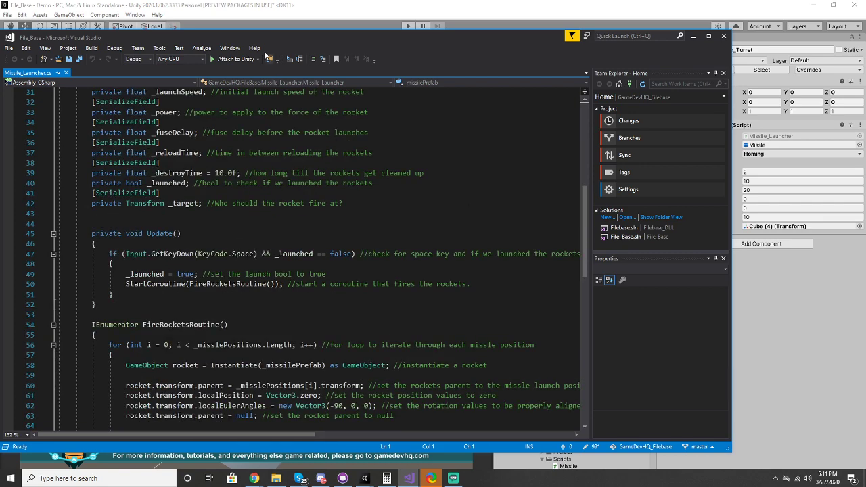
drag(266, 38, 345, 42)
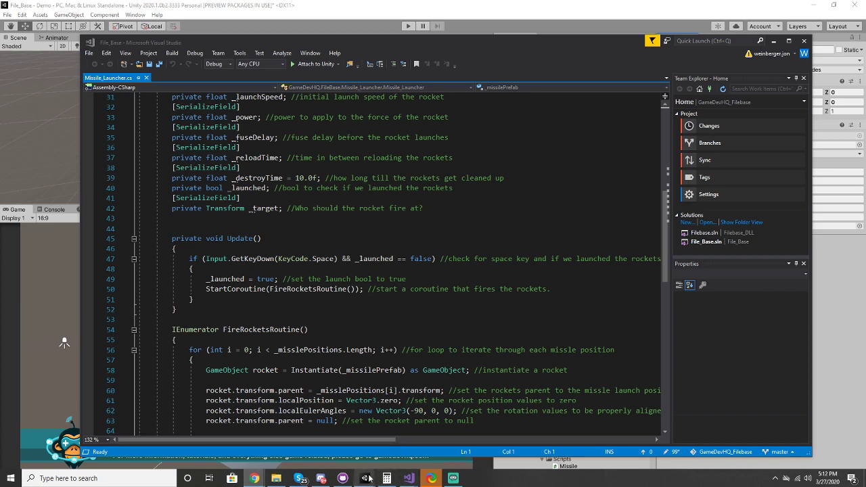
mouse_move(368, 479)
click(359, 453)
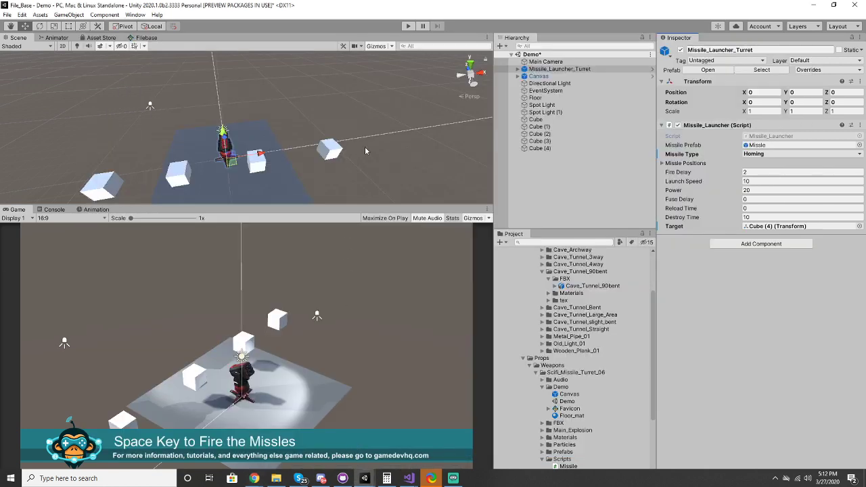
Step: Search the Filebase assets for "toilet" and look through the matching assets
click(409, 46)
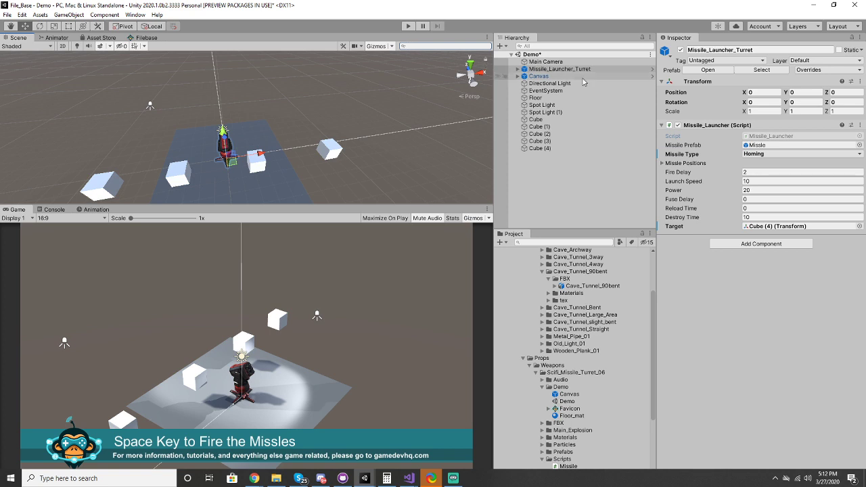
click(556, 48)
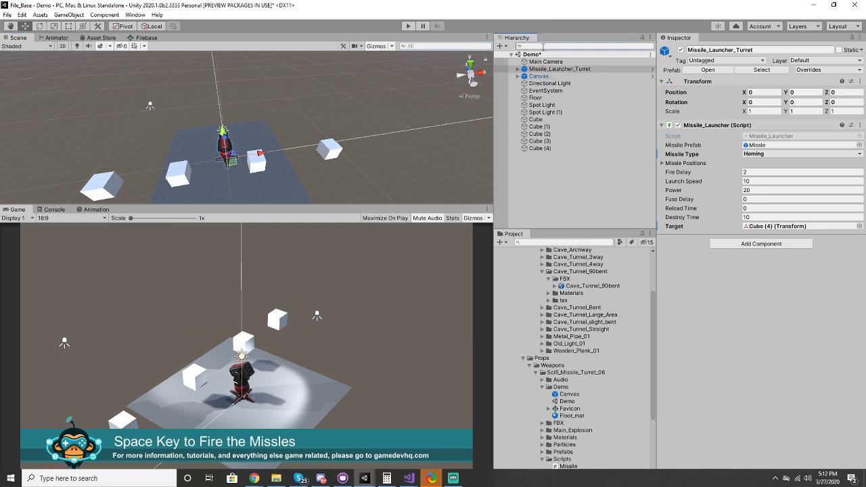
click(145, 38)
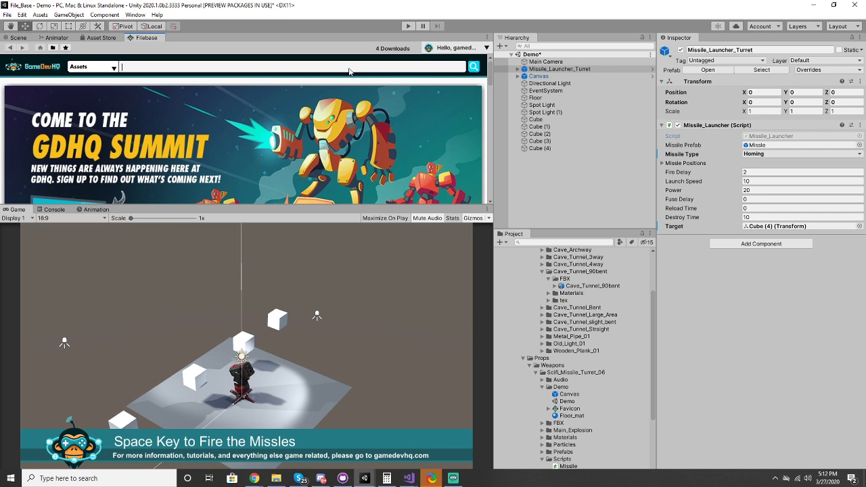
text(oilet)
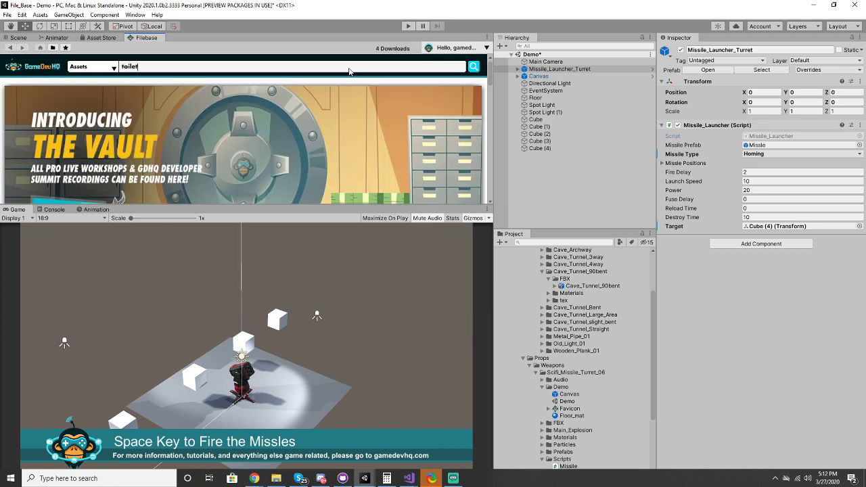
key(Return)
scroll(291, 108, down, 3)
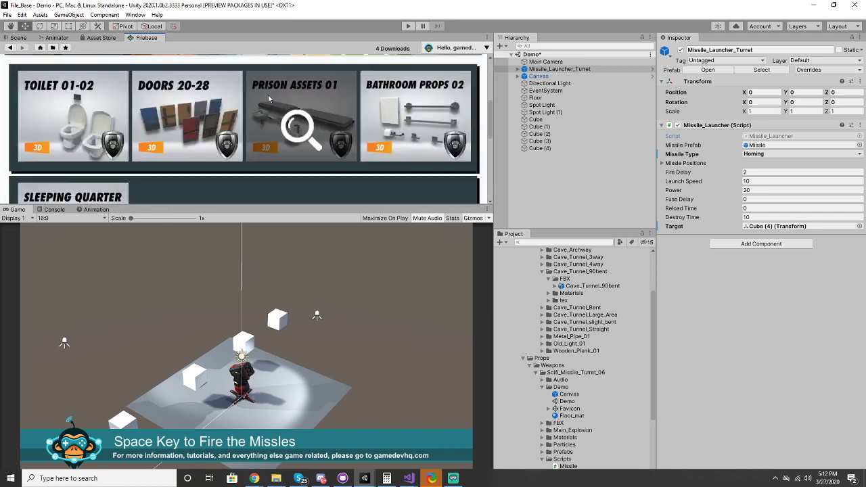
scroll(387, 111, down, 2)
scroll(413, 135, up, 3)
Step: Open the Bathroom Props 02 asset page and review its description and download options
click(429, 166)
scroll(167, 139, down, 1)
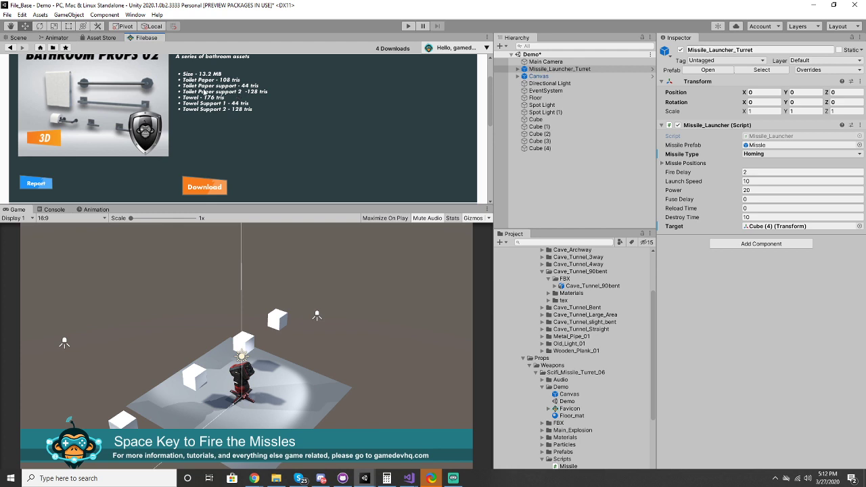
scroll(184, 160, up, 2)
scroll(193, 153, down, 2)
scroll(195, 151, up, 2)
scroll(182, 163, down, 4)
scroll(181, 164, up, 4)
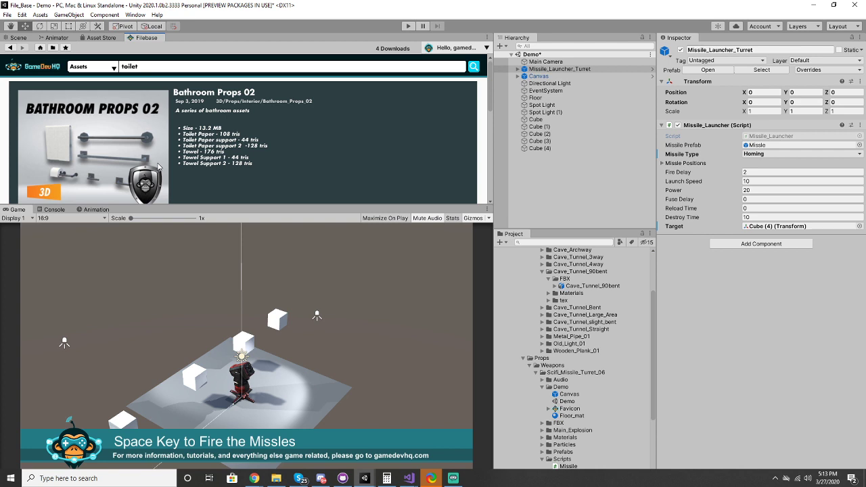
double_click(165, 68)
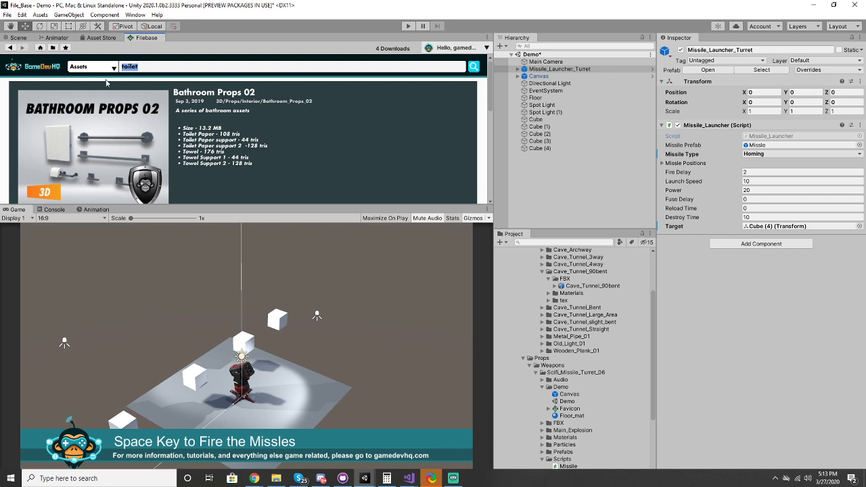
Step: Switch to the File_Base project in Visual Studio and review the serialized fields and FireRocketsRoutine in Missile_Launcher.cs
mouse_move(409, 479)
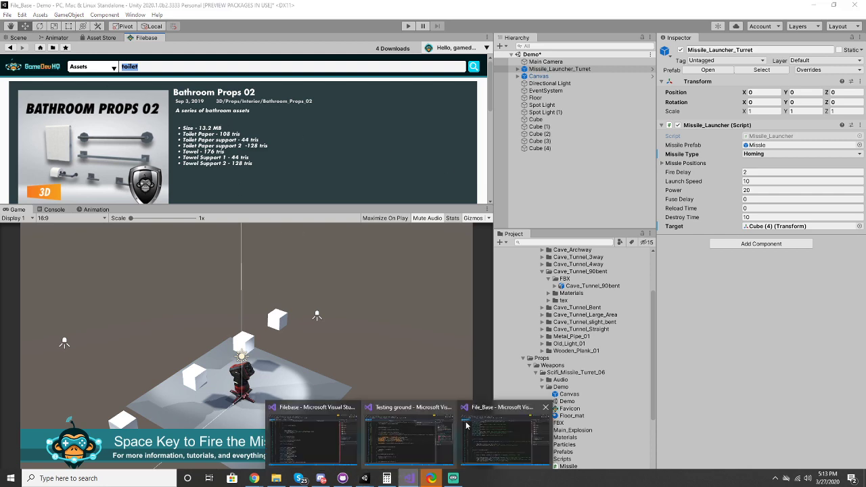
click(517, 425)
click(366, 228)
scroll(366, 239, down, 5)
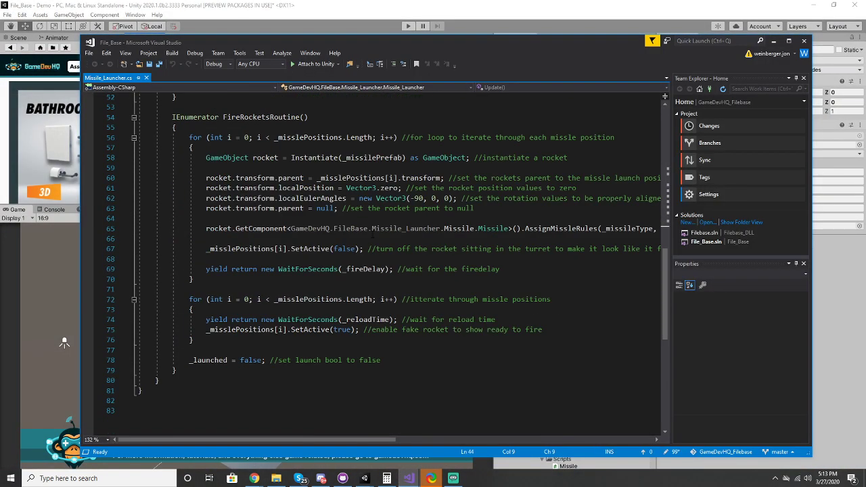
scroll(365, 239, up, 8)
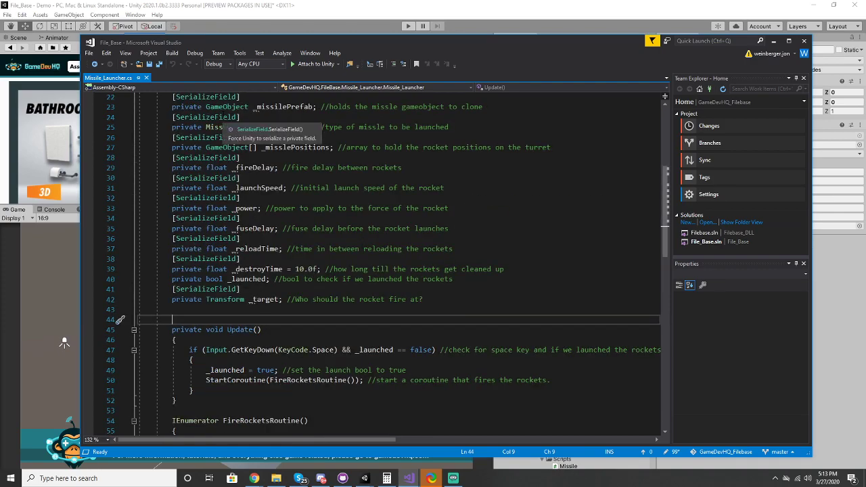
scroll(366, 264, up, 3)
scroll(365, 264, down, 11)
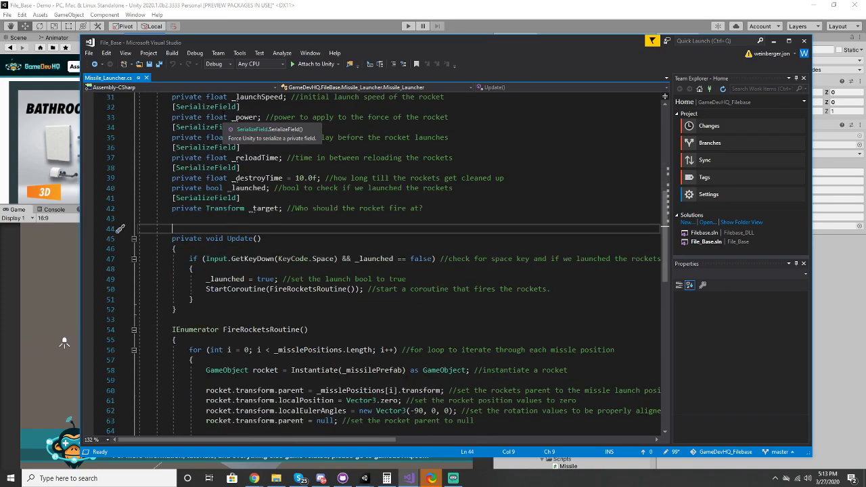
scroll(365, 264, up, 6)
scroll(365, 264, down, 6)
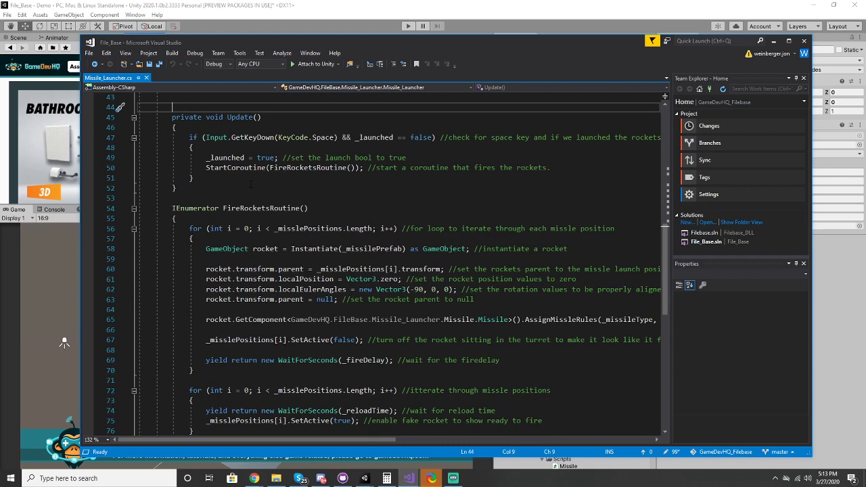
Step: Search Missile_Launcher.cs for "_target" and go to the variable's declaration
key(ctrl+f)
text(_target)
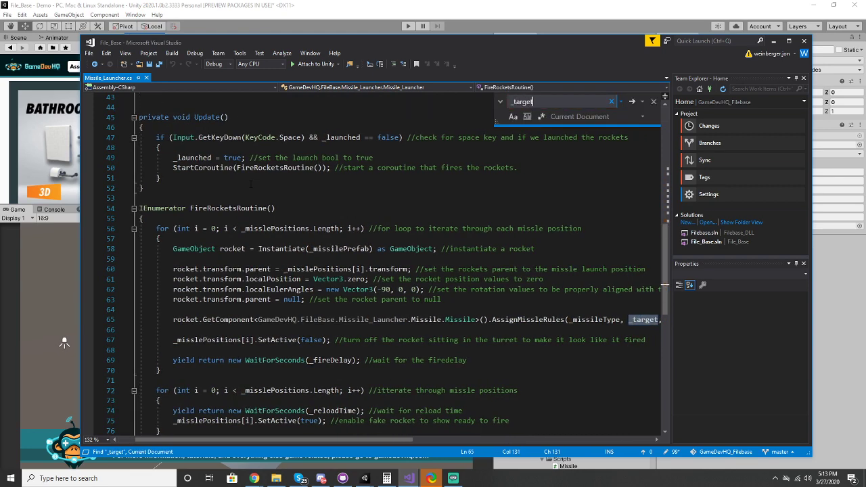
key(Return)
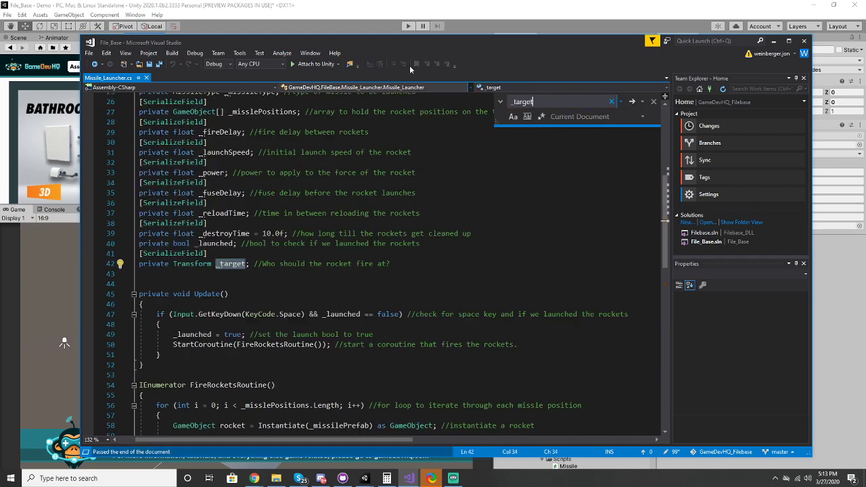
mouse_move(436, 43)
mouse_down()
mouse_move(449, 31)
mouse_move(452, 38)
mouse_up()
scroll(387, 160, down, 3)
click(252, 168)
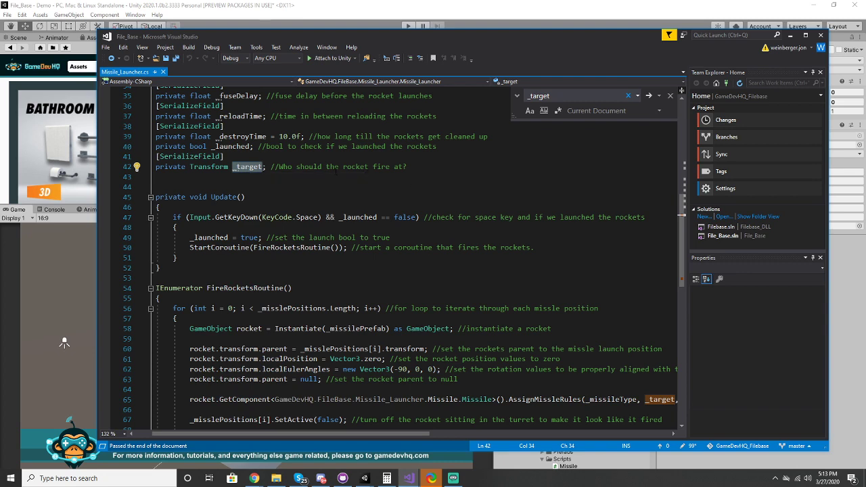
key(ctrl+f)
Step: Examine the arguments of the AssignMissleRules call in FireRocketsRoutine, selecting _target there
scroll(334, 177, down, 3)
double_click(547, 308)
drag(298, 433, 467, 427)
double_click(428, 310)
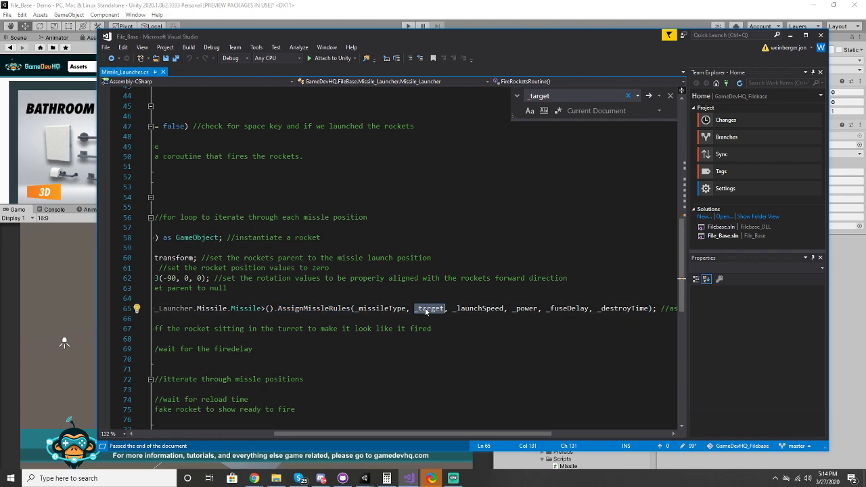
mouse_move(318, 312)
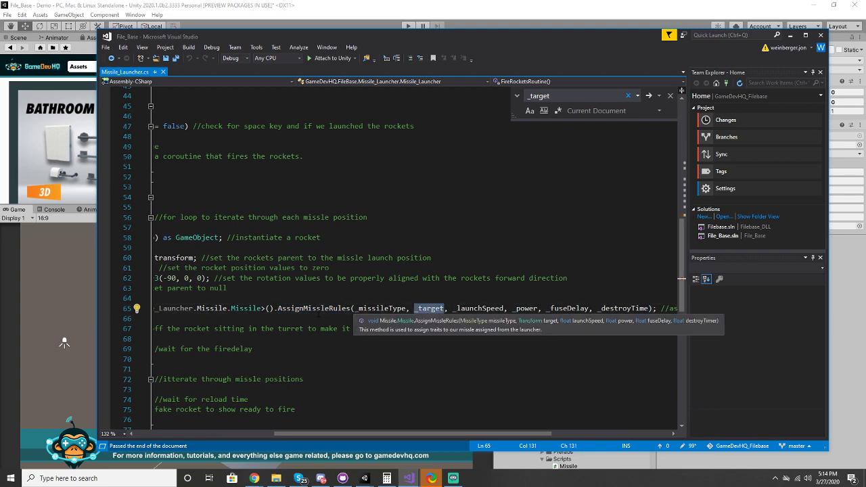
drag(302, 433, 181, 423)
Step: Go to the definition of AssignMissleRules in Missile.cs and read how it assigns the missile's traits
scroll(181, 423, down, 2)
scroll(180, 423, up, 1)
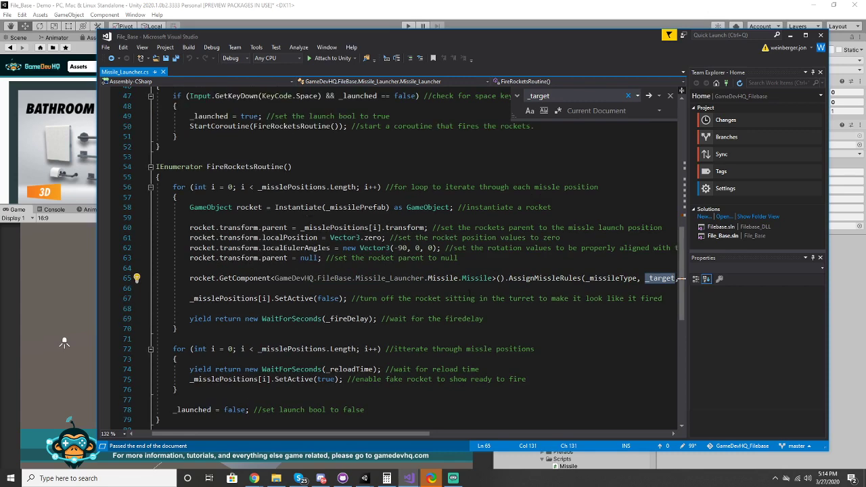
double_click(542, 278)
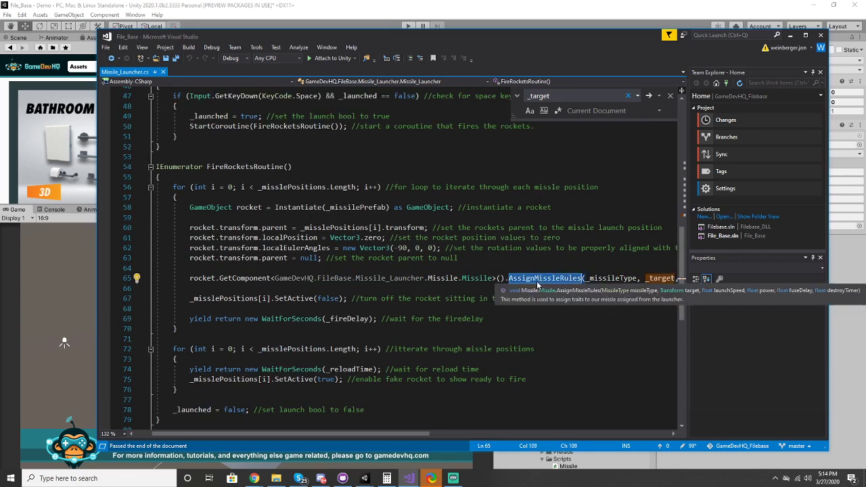
key(F12)
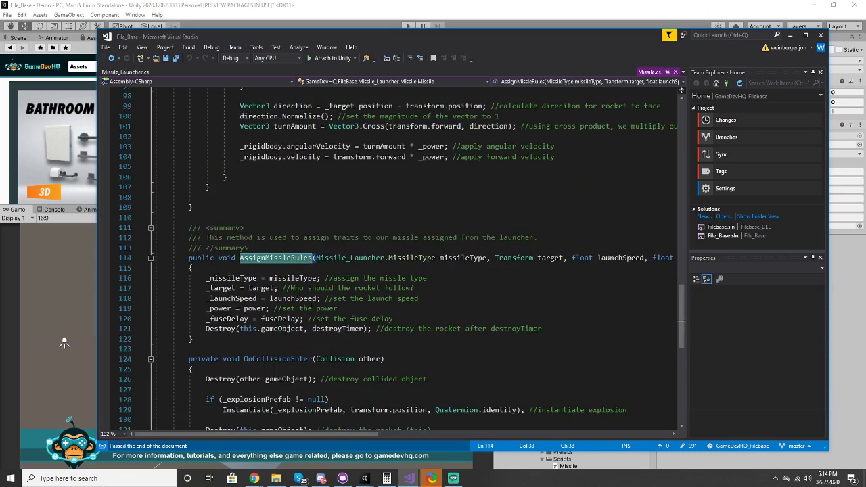
mouse_move(311, 433)
mouse_down()
mouse_move(372, 433)
mouse_move(312, 435)
mouse_up()
scroll(351, 308, down, 2)
scroll(351, 306, up, 1)
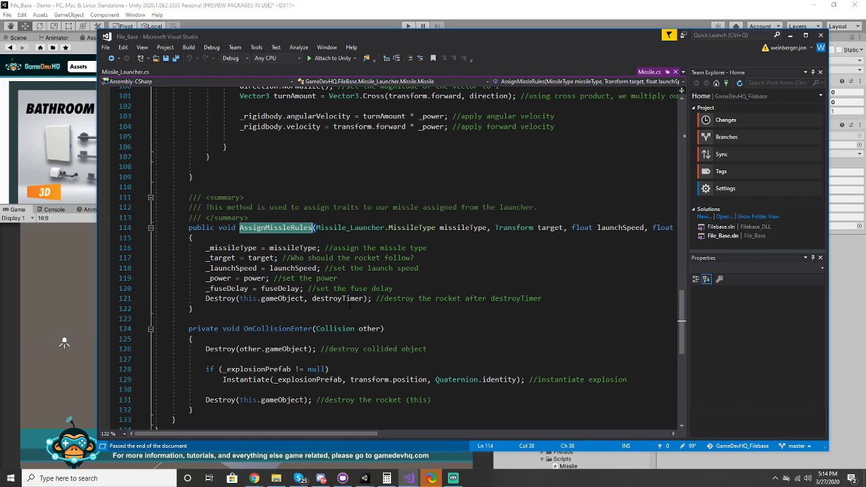
Step: Locate the homing branch of FixedUpdate in Missile.cs and highlight its null check on _target
scroll(351, 307, up, 7)
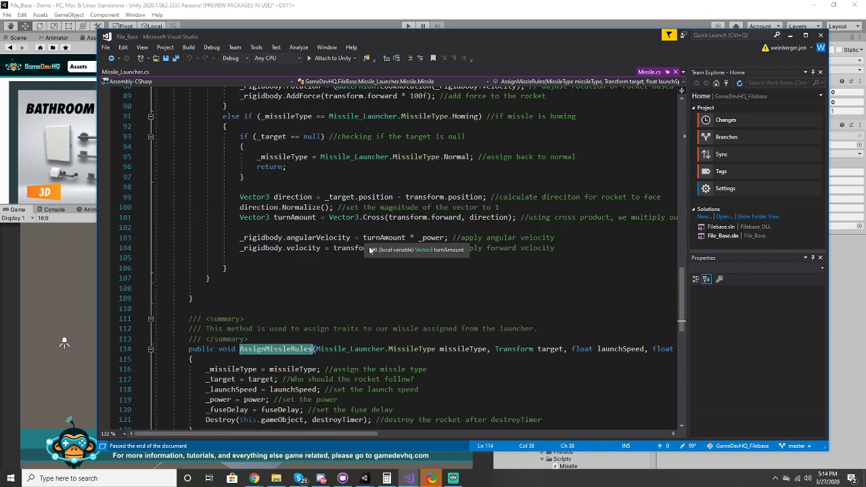
scroll(346, 245, up, 1)
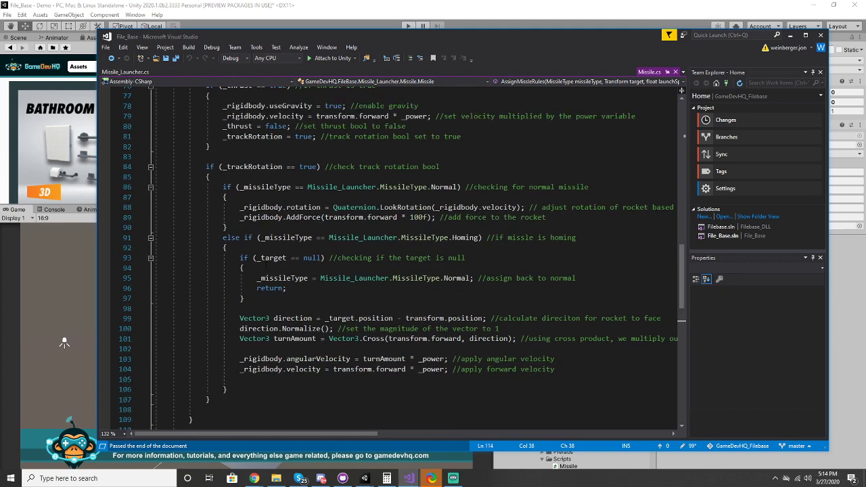
drag(237, 258, 337, 258)
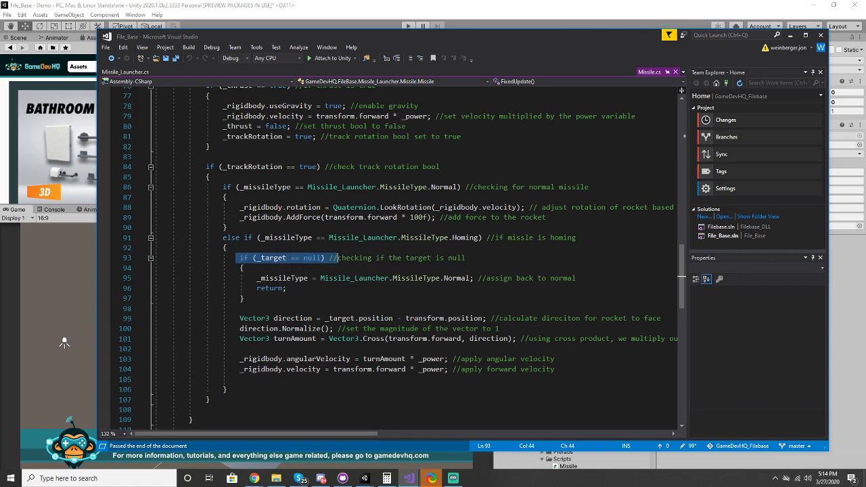
Step: Examine the body of the _target null check, highlighting the return and the line assigning MissileType.Normal
drag(249, 278, 512, 283)
drag(227, 288, 287, 289)
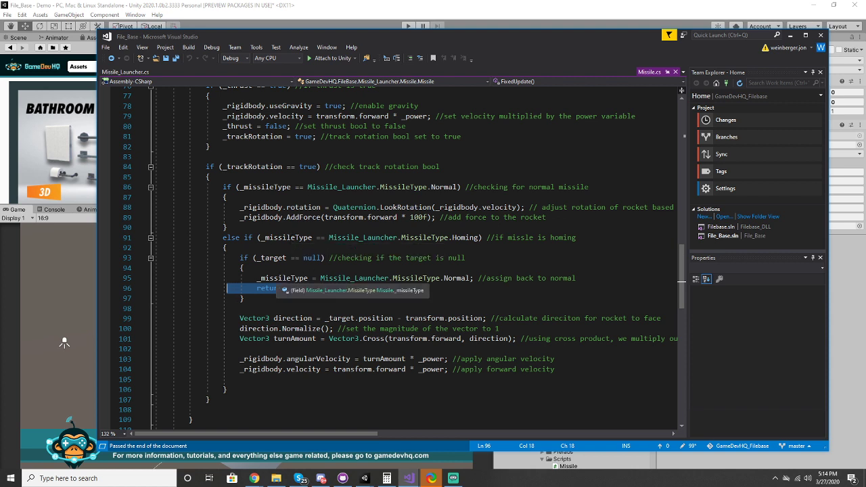
drag(256, 278, 578, 278)
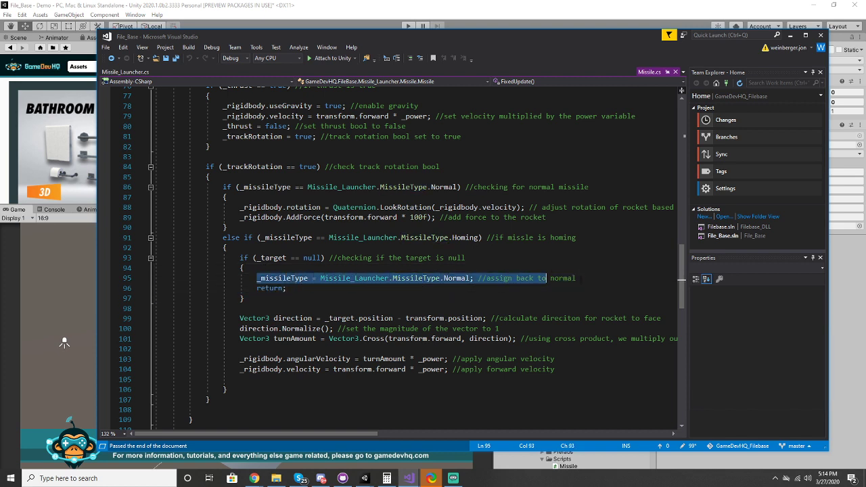
click(283, 271)
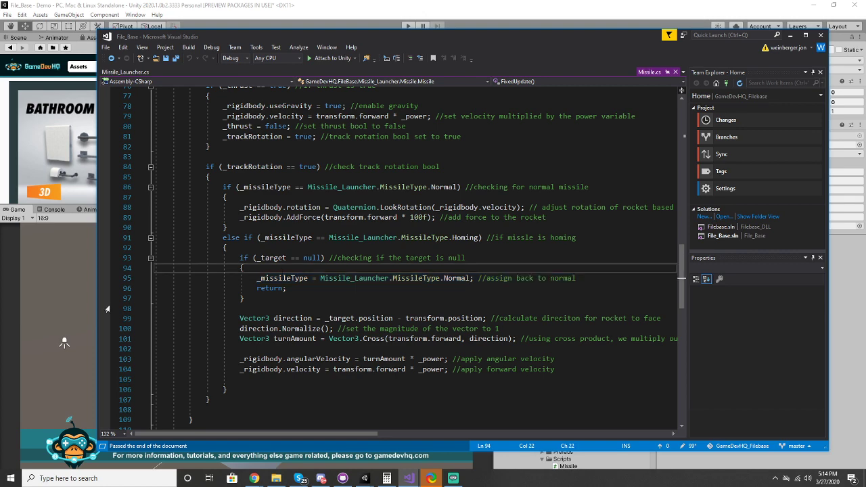
Step: Switch to Unity, show the Scene view and select all five cubes from Cube to Cube (4)
click(22, 292)
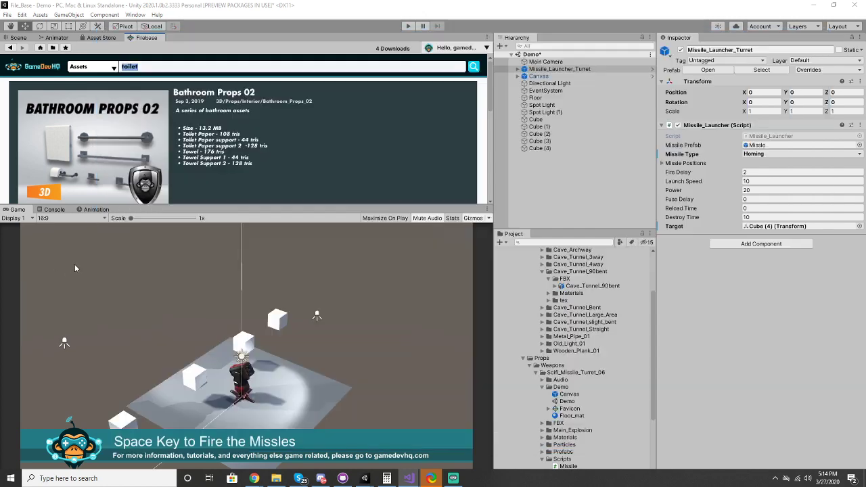
click(549, 121)
click(18, 37)
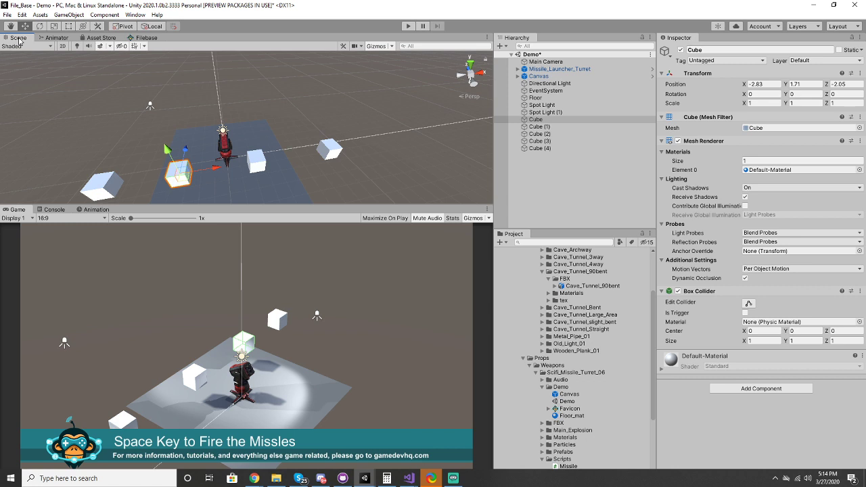
ctrl+click(540, 119)
ctrl+click(541, 128)
ctrl+click(535, 120)
ctrl+click(539, 134)
ctrl+click(538, 141)
scroll(176, 193, down, 3)
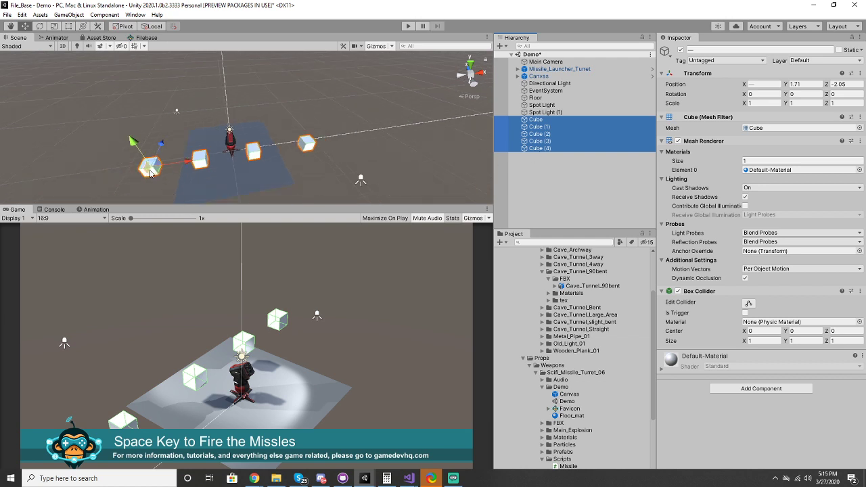
Step: Move Cube (4) along the X axis to the opposite end of the cube row, at about X -12.92
click(539, 127)
key(Down)
key(Down)
key(Down)
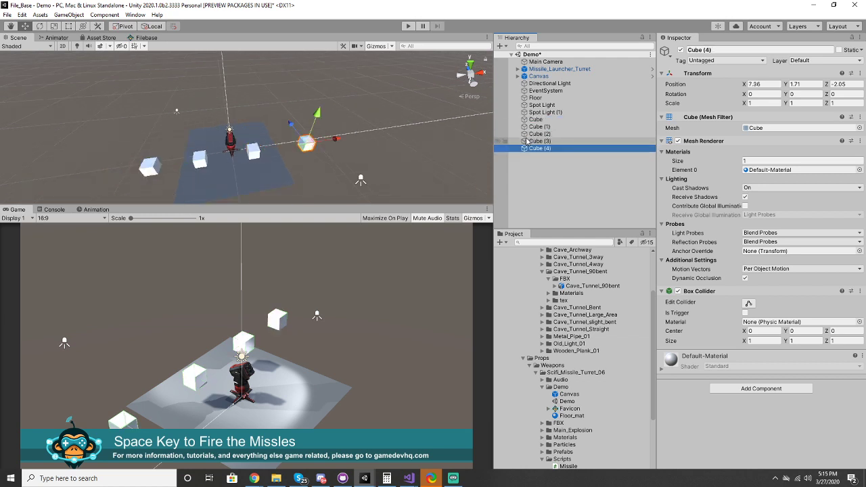
drag(334, 139, 150, 131)
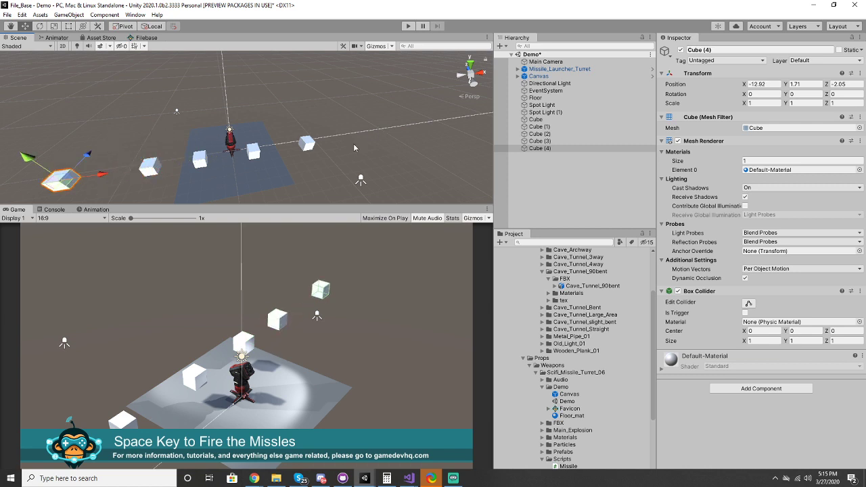
Step: With all five cubes selected, create a new tag named "Target"
click(540, 146)
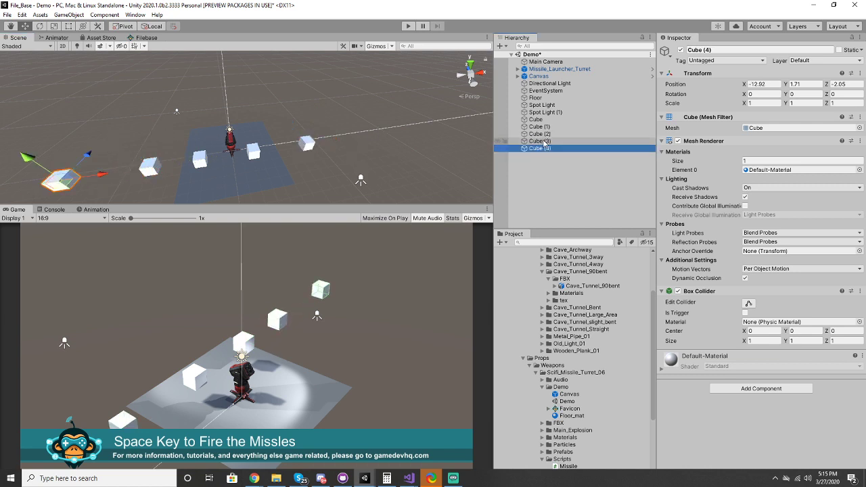
shift+click(536, 120)
click(714, 61)
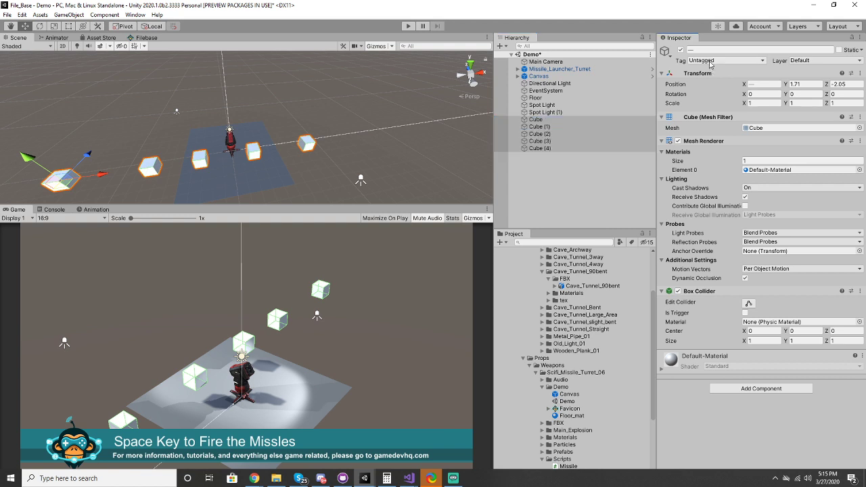
click(719, 143)
click(840, 92)
click(841, 92)
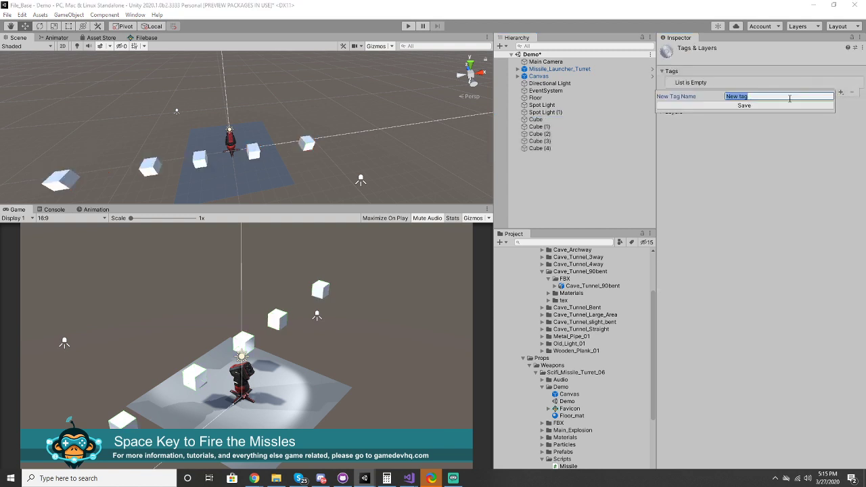
text(Target)
key(Return)
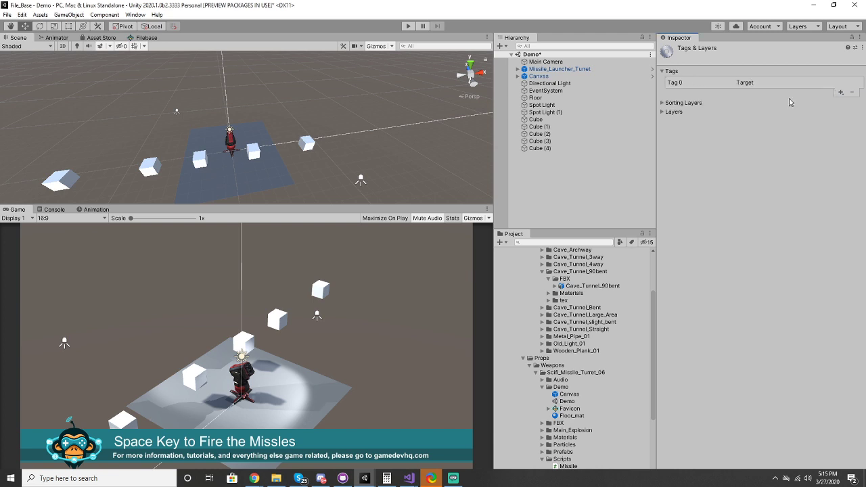
Step: Assign the Target tag to all five cubes and check it on Cube (2)
click(541, 149)
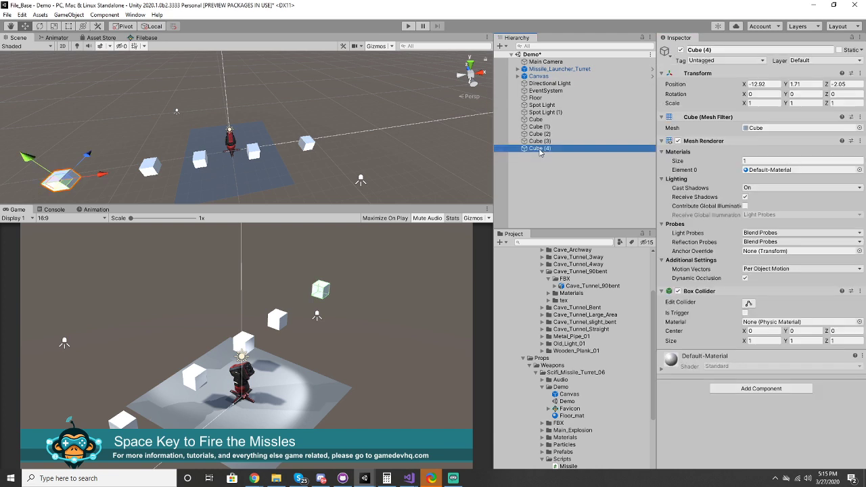
shift+click(536, 119)
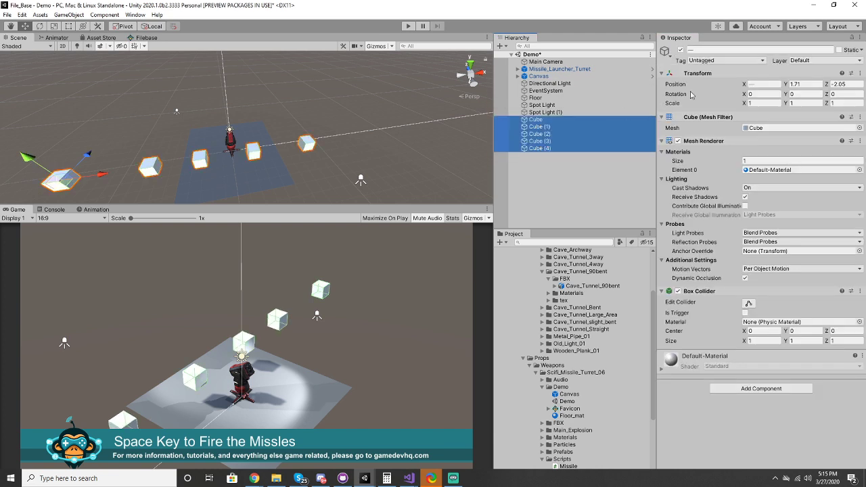
click(715, 60)
click(721, 139)
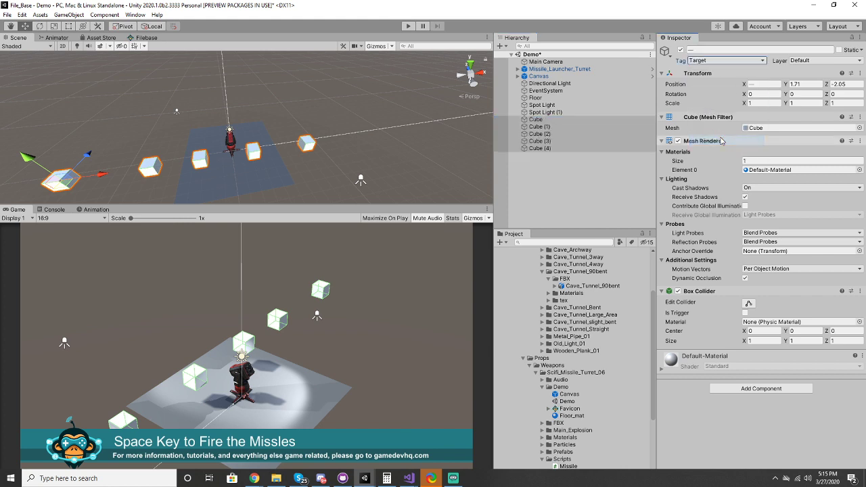
click(564, 169)
click(552, 134)
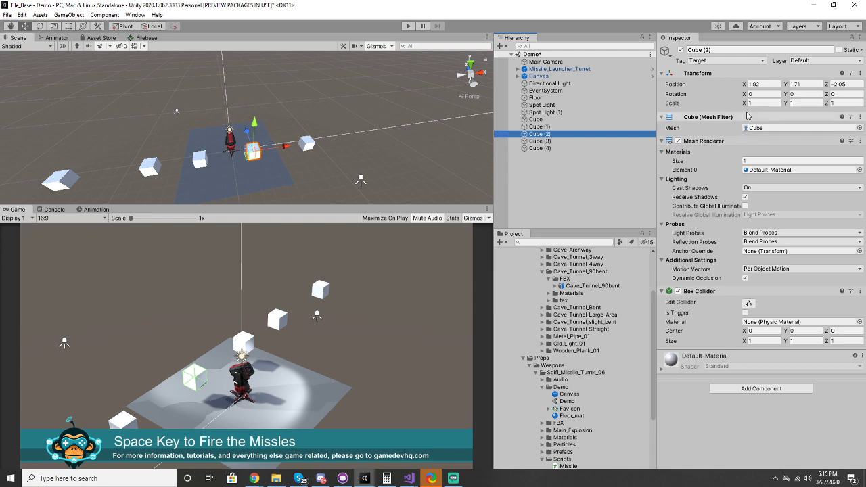
Step: Open the turret's Missile_Launcher script in Visual Studio and go to the definition of AssignMissleRules
click(544, 70)
double_click(764, 144)
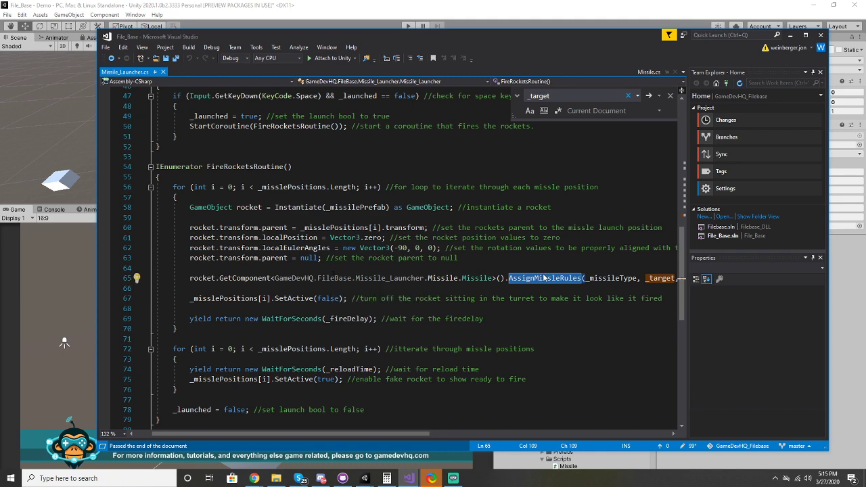
scroll(544, 277, left, 1)
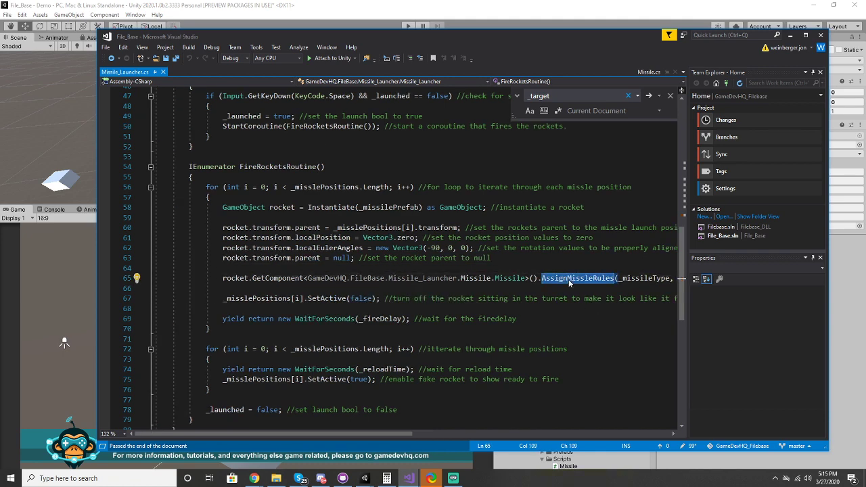
key(F12)
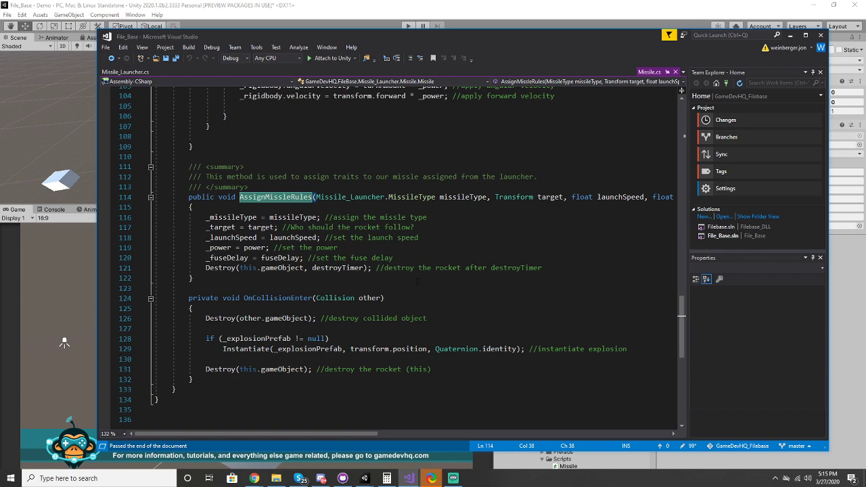
Step: Insert the comment "//try and find a target..." and blank lines at the start of the _target null check in Missile.cs
scroll(423, 288, down, 4)
scroll(294, 233, up, 8)
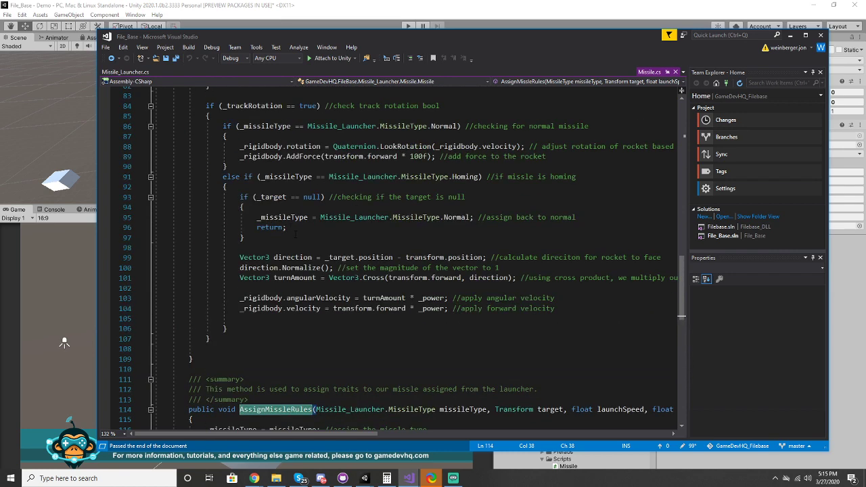
scroll(402, 258, up, 1)
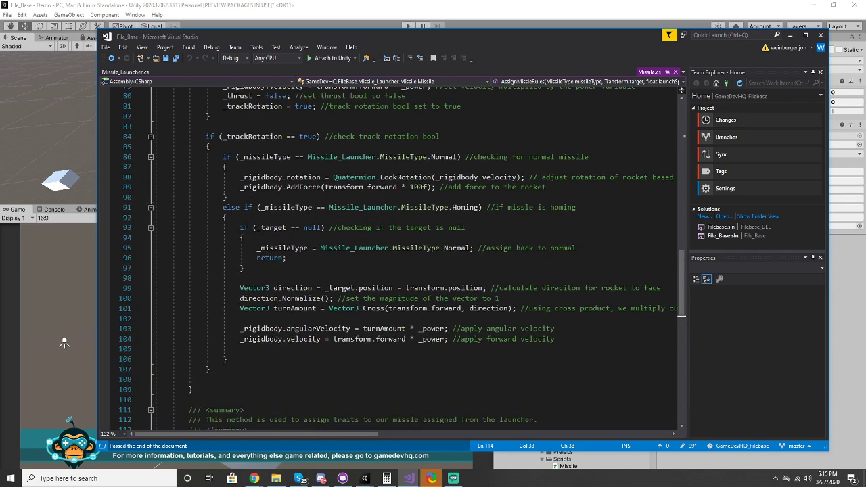
click(243, 238)
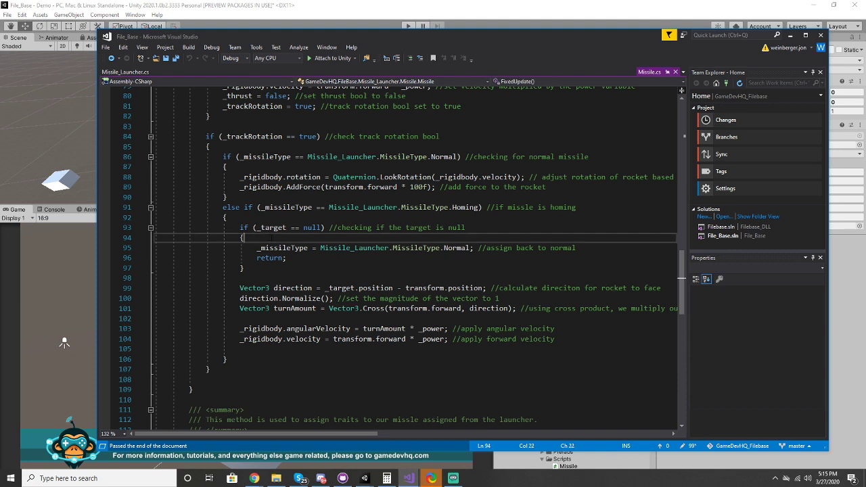
key(Return)
text(//try and find a target...)
key(Return)
key(Return)
key(Up)
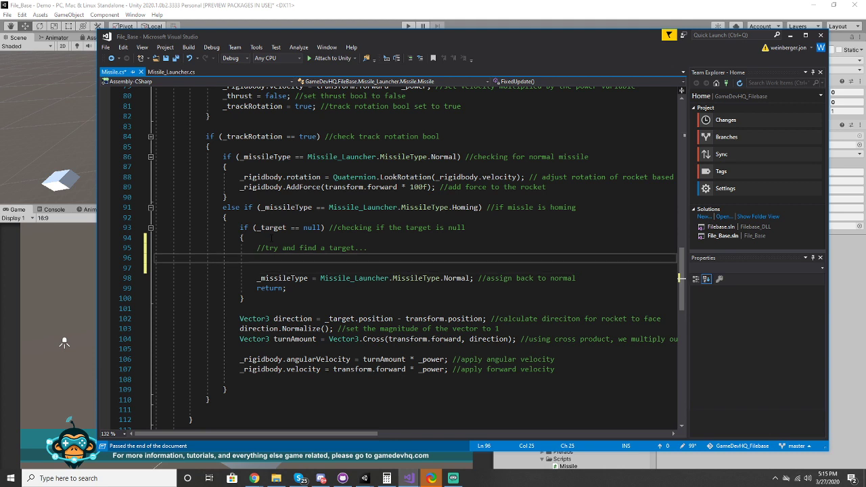
Step: Begin a declaration "var target = GameObject." with a Find call below the new comment
key(Return)
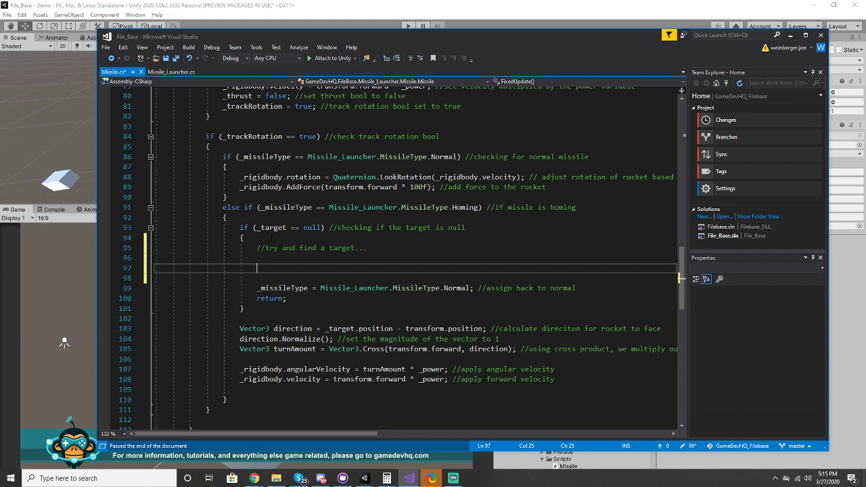
text(var tar)
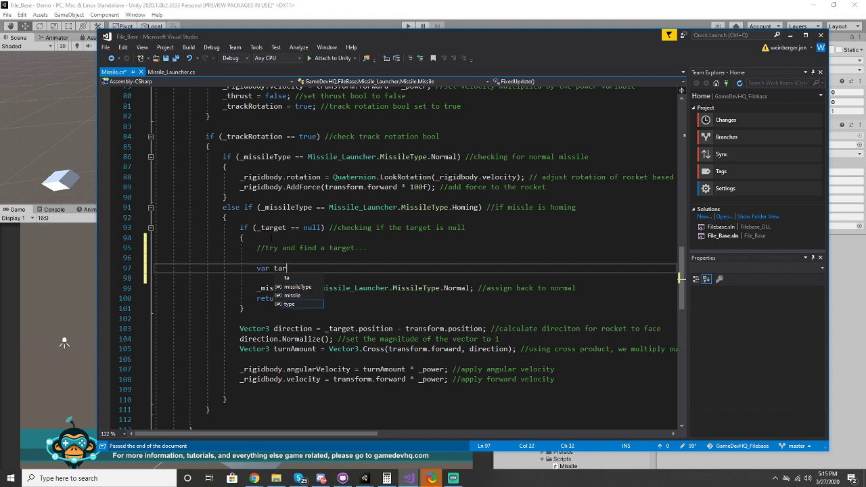
text(get = GameObject.Find)
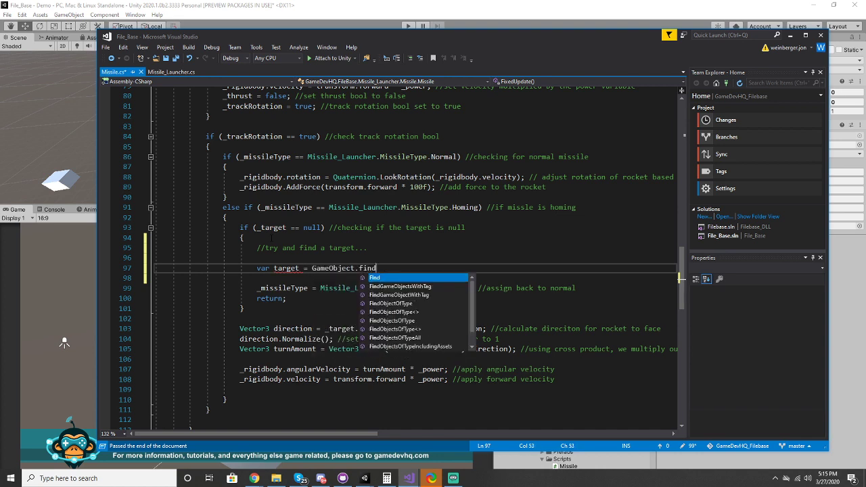
key(Tab)
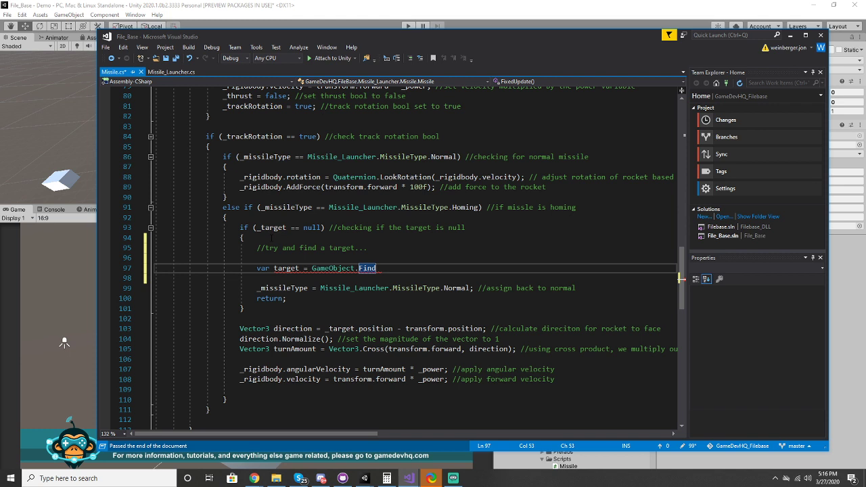
text(("")
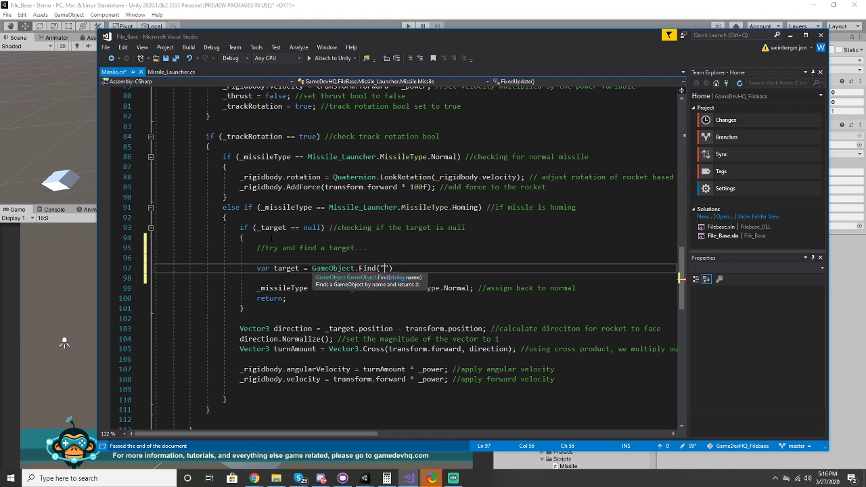
key(BackSpace)
key(BackSpace)
key(BackSpace)
key(BackSpace)
key(BackSpace)
key(BackSpace)
key(BackSpace)
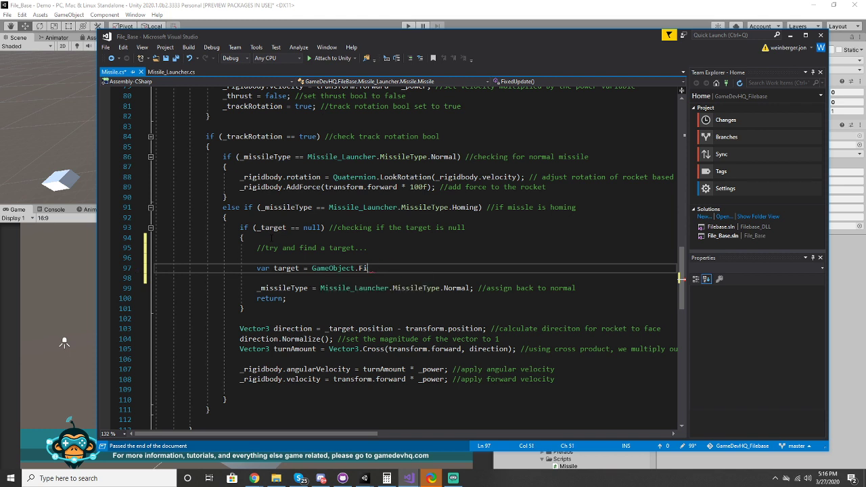
Step: Complete the declaration as var target = GameObject.FindGameObjectWithTag("Target"); and save Missile.cs
text(.findo)
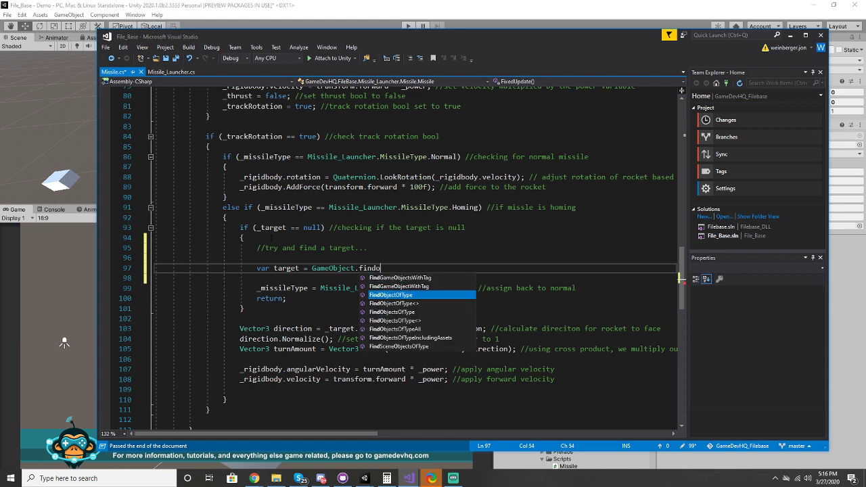
key(Up)
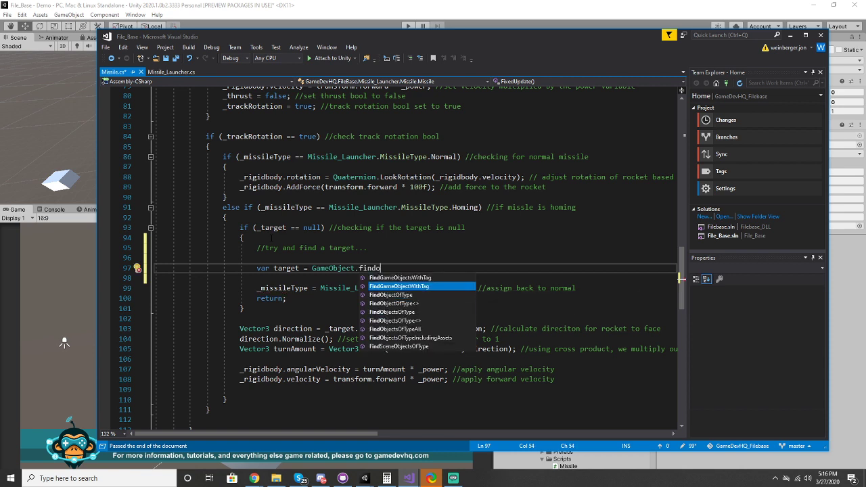
key(Tab)
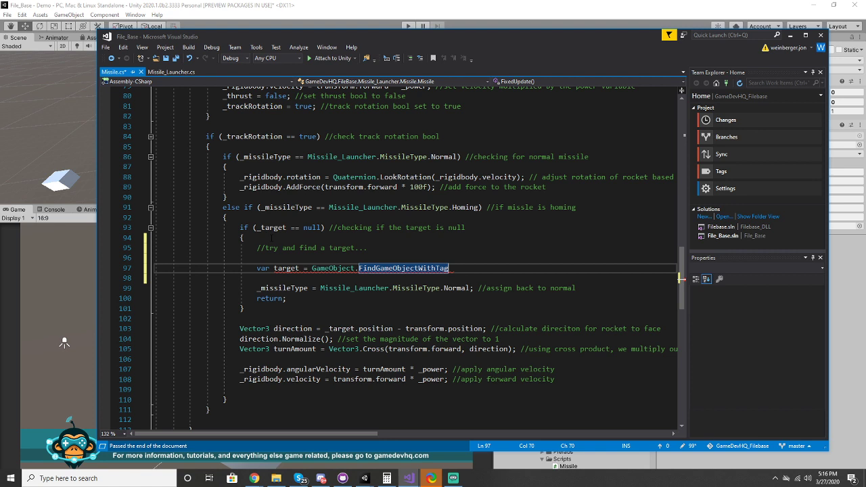
text(()
text("")
text(Target"))
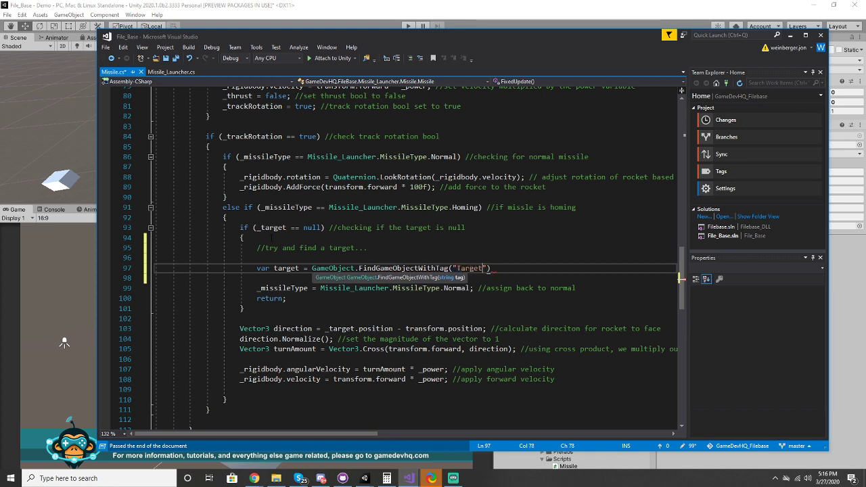
text(;)
key(ctrl+s)
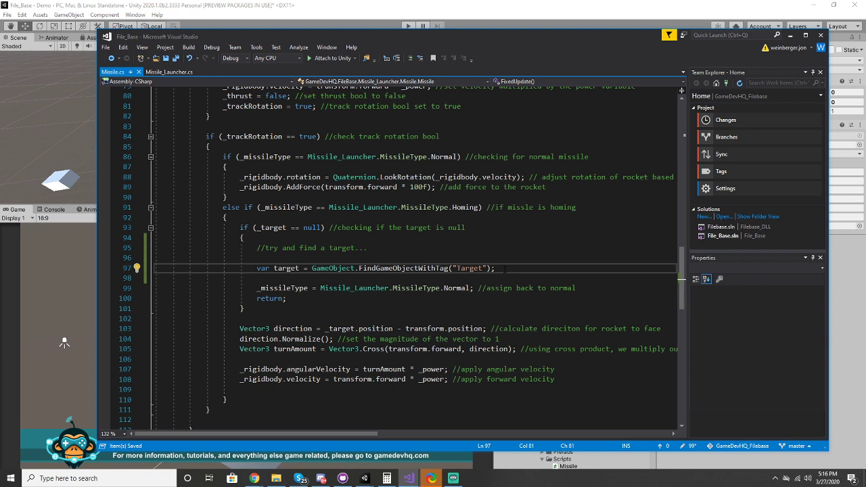
Step: Add an if (target != null) statement with an empty braced block below the FindGameObjectWithTag line
key(Return)
key(Return)
text(if ()
key(Down)
text({)
key(Return)
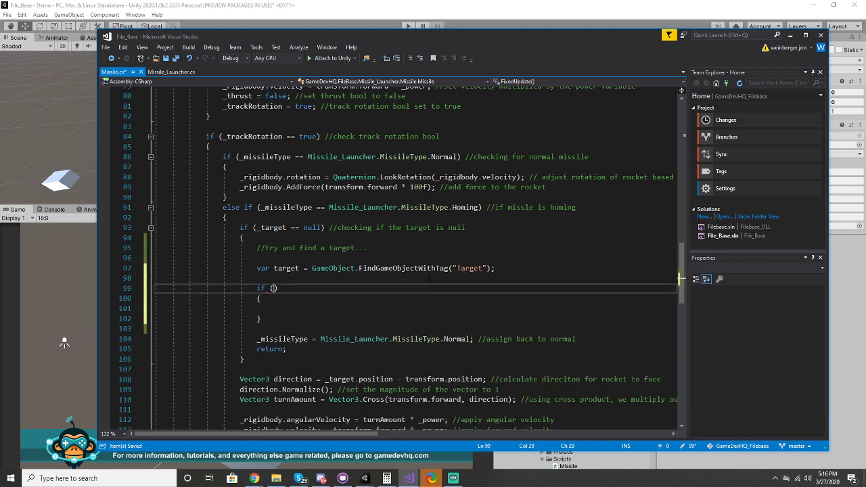
text(target)
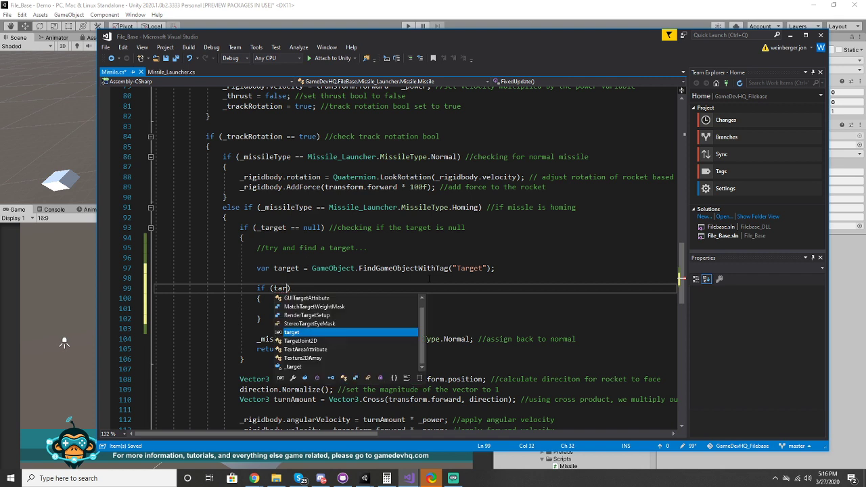
text( != null)
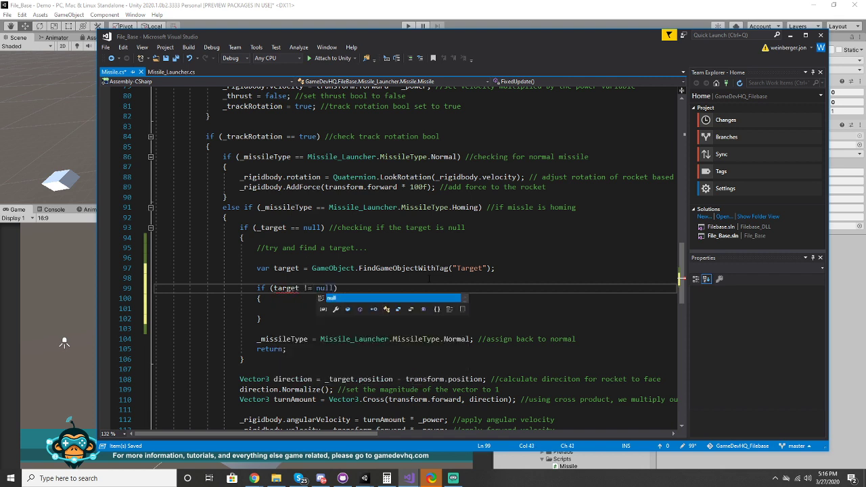
Step: Write the comment "//we found a target! yay!" inside the if (target != null) block
click(279, 308)
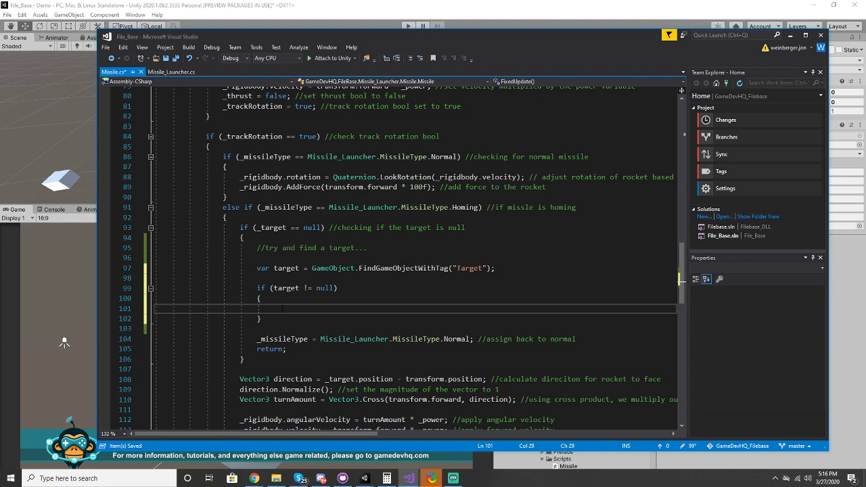
text(//we found a target! yay)
key(Down)
key(Down)
Step: Add an else branch with an empty braced block directly after the if (target != null) block
drag(156, 287, 306, 350)
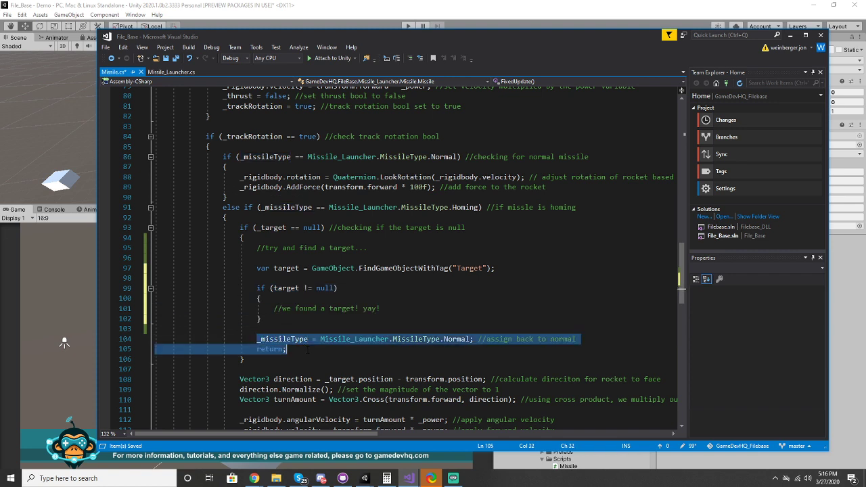
click(298, 329)
text(else)
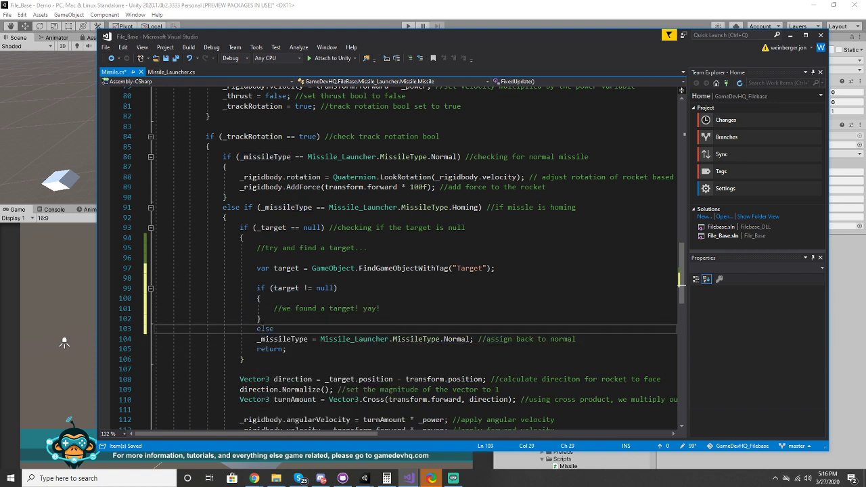
key(Return)
text({)
key(Return)
Step: Move the _missileType assignment and return statement into the else block without a trailing blank line, and save Missile.cs
drag(300, 381, 257, 369)
key(ctrl+c)
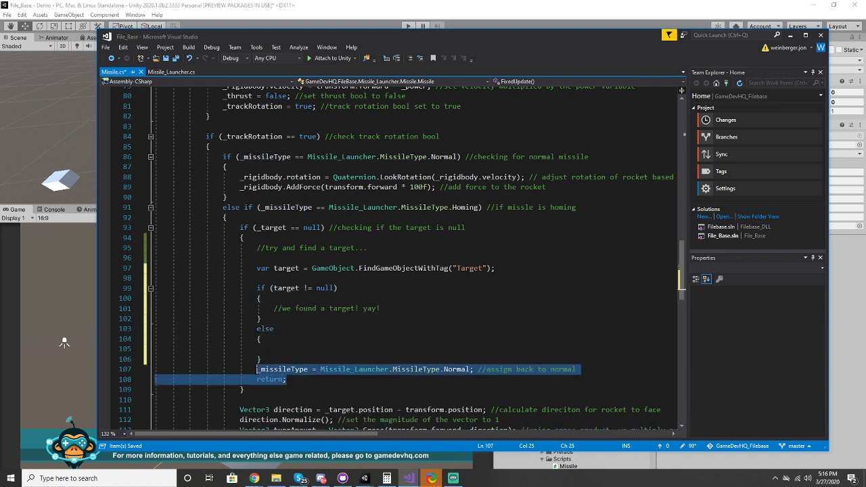
key(Delete)
click(273, 349)
key(ctrl+v)
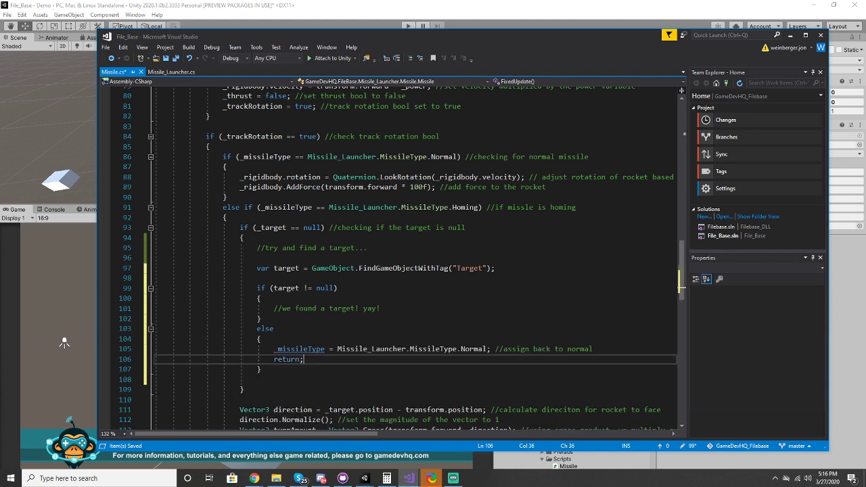
click(165, 380)
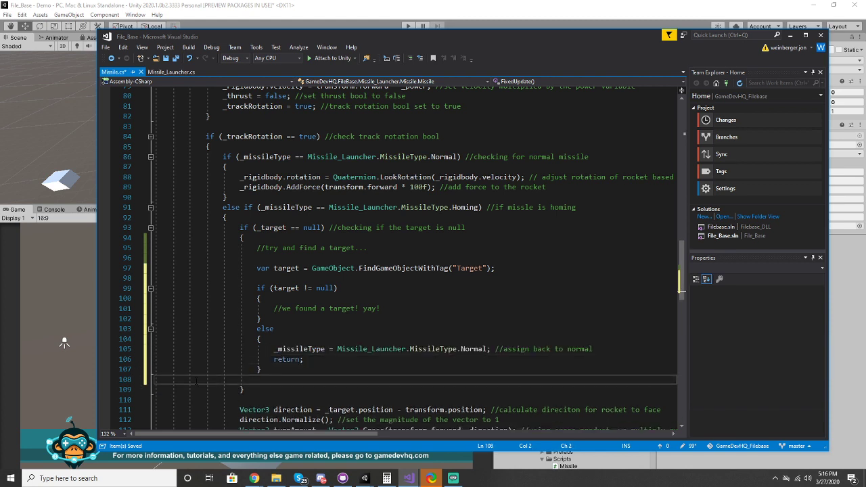
key(BackSpace)
key(ctrl+s)
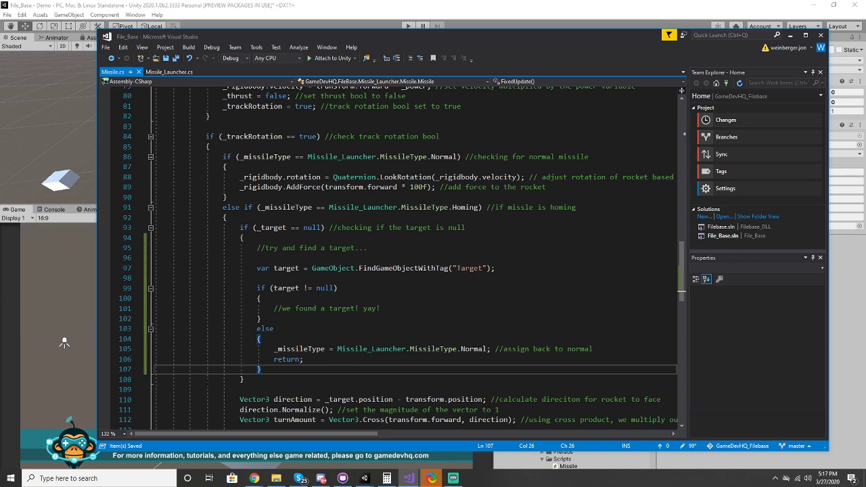
Step: Switch to Unity and set the Missile_Launcher_Turret's Target reference to None
click(427, 242)
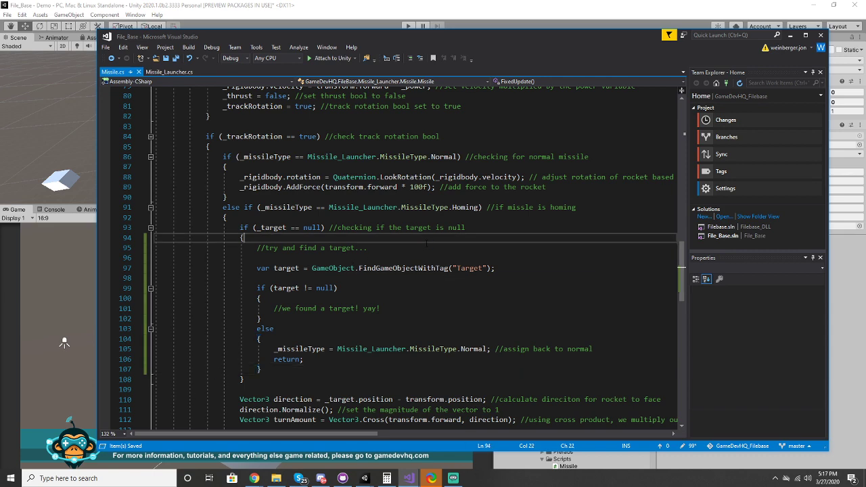
click(52, 261)
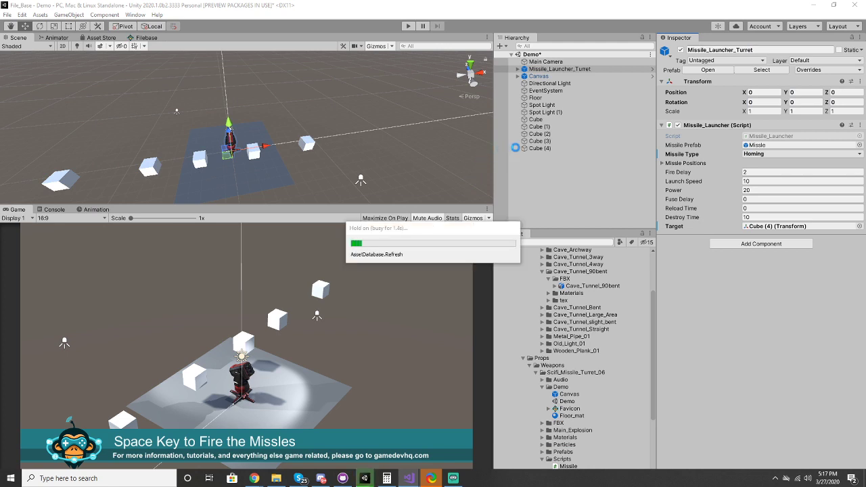
click(766, 227)
click(860, 226)
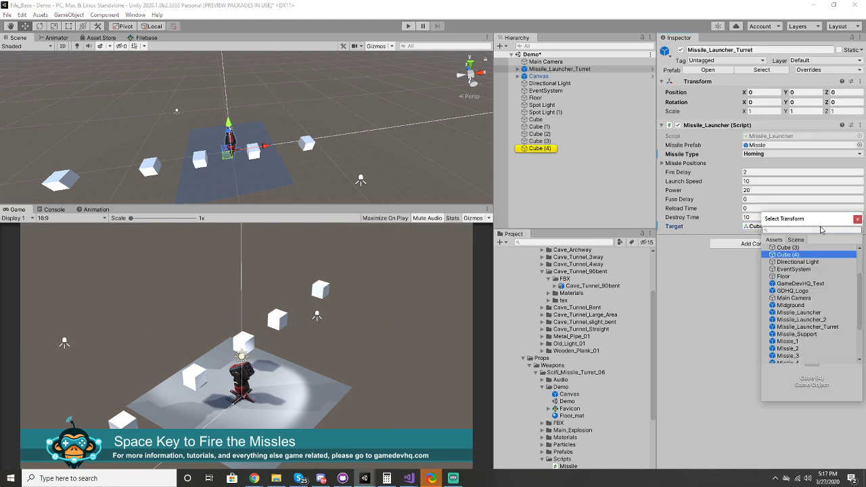
double_click(784, 255)
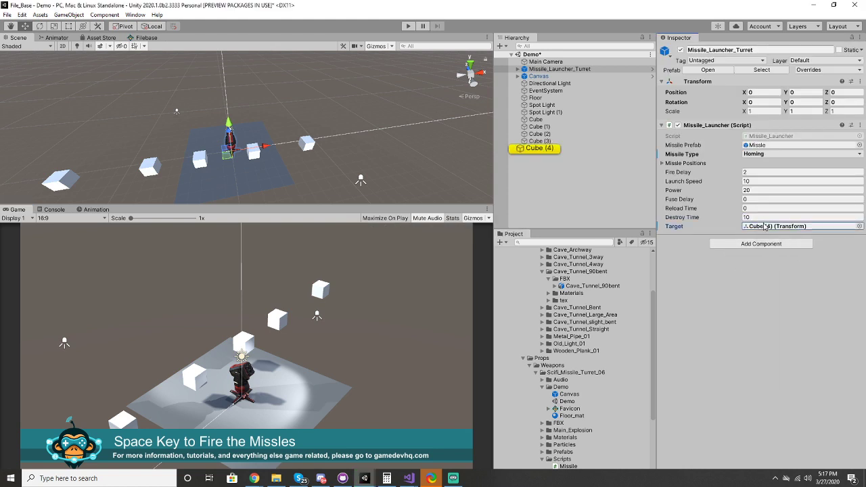
click(860, 226)
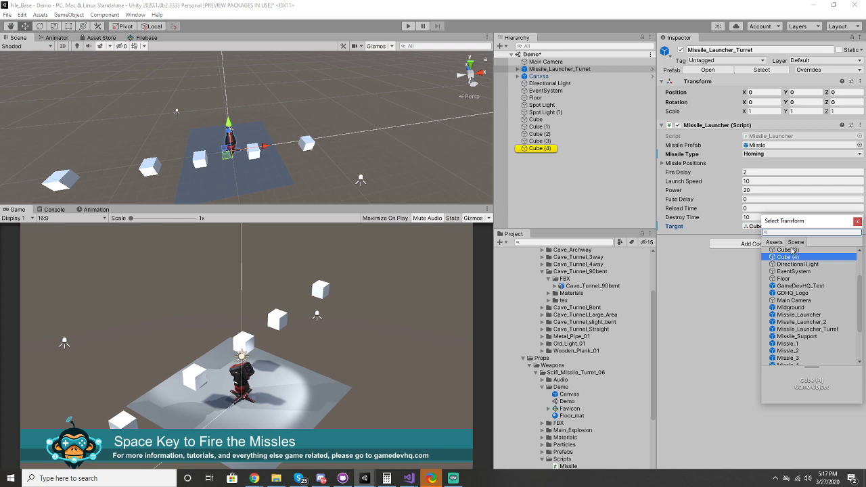
text(none)
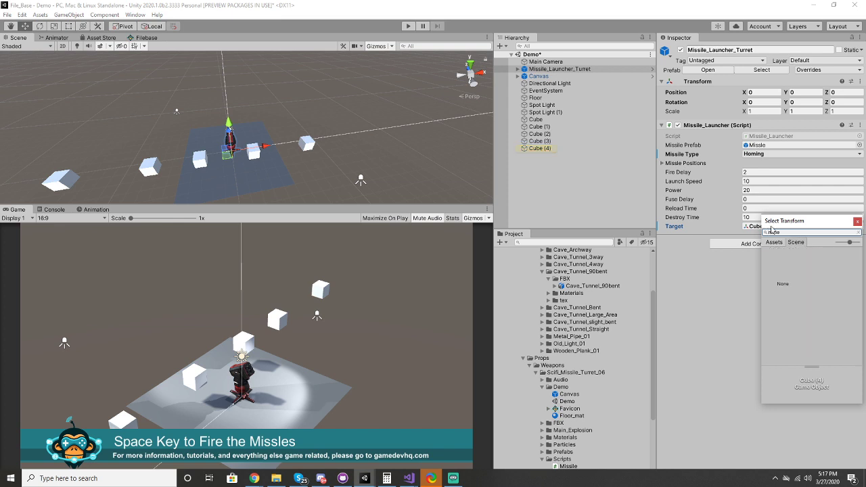
click(783, 283)
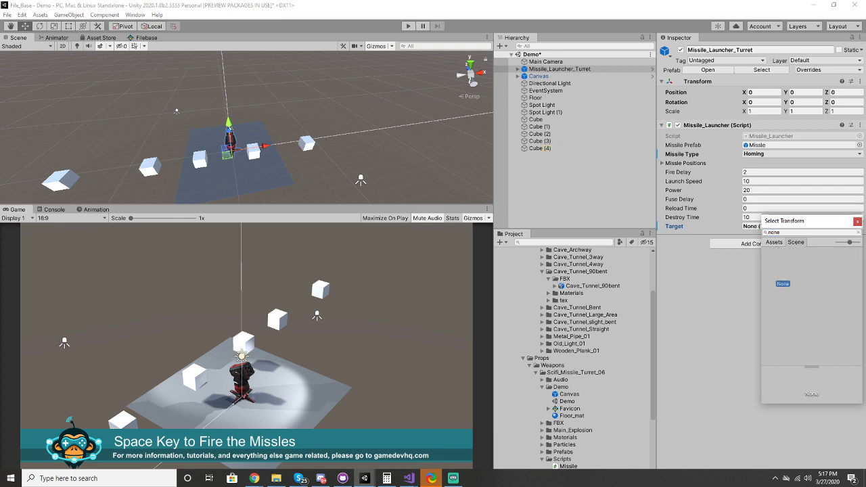
click(857, 222)
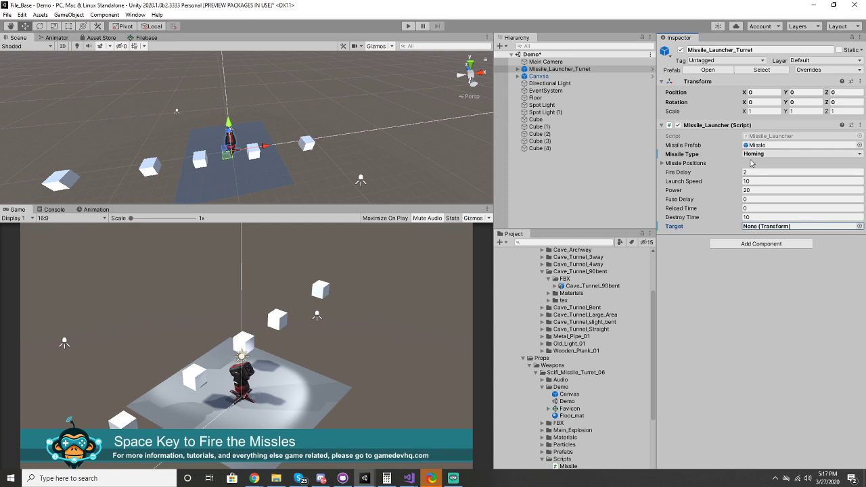
Step: Run the scene in Play mode and fire several missiles with no target assigned to check their flight
click(408, 26)
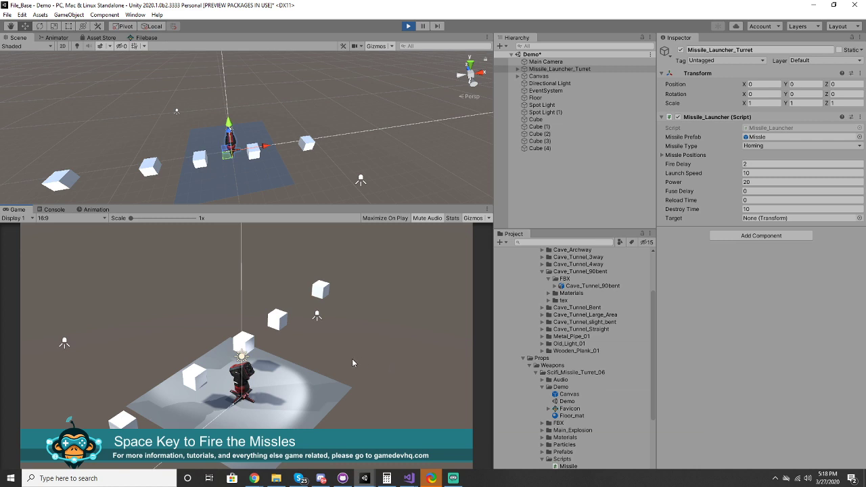
key(space)
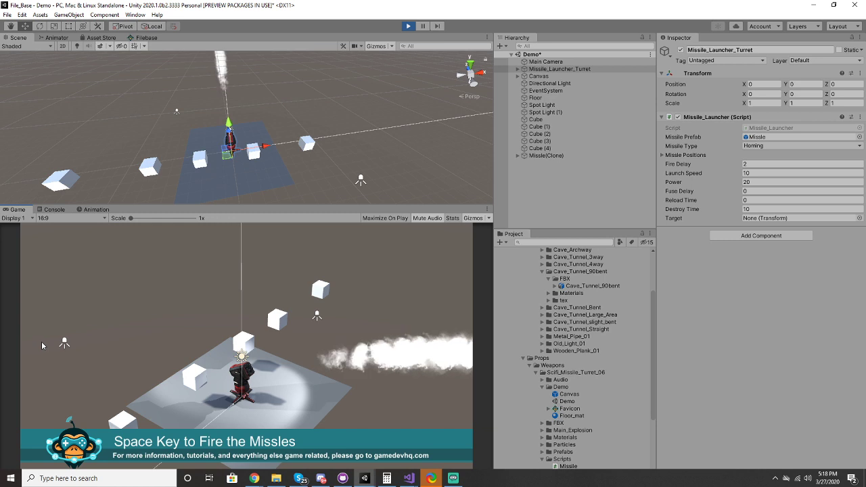
key(space)
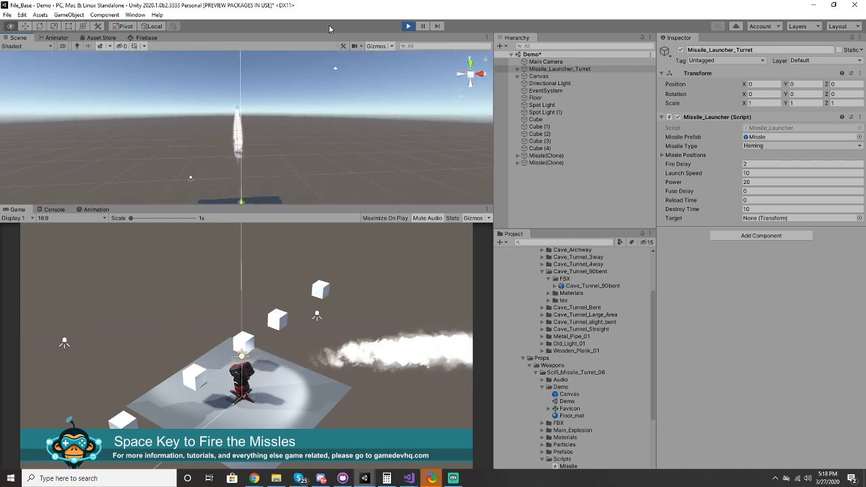
key(space)
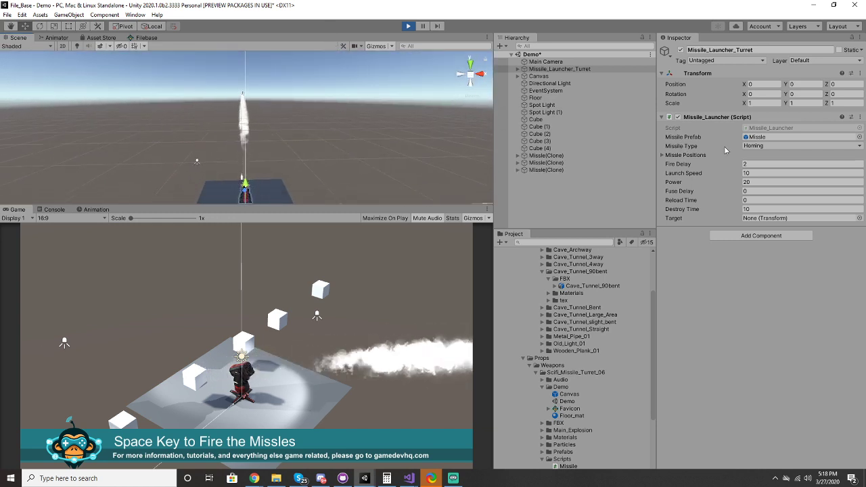
key(space)
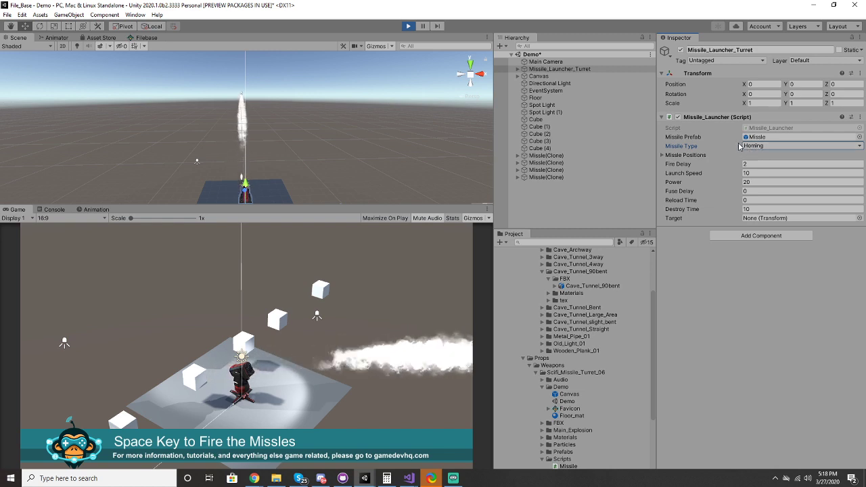
key(space)
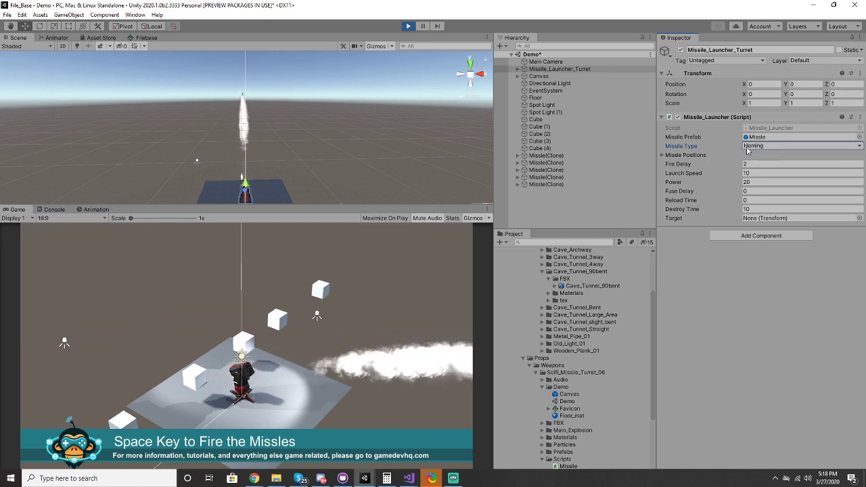
key(space)
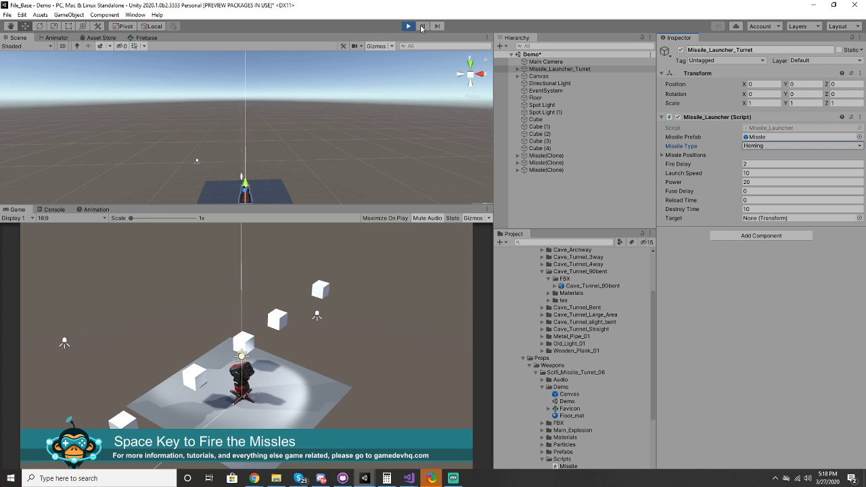
Step: Frame a fired Missle(Clone) in the Scene view and examine its Missile script component
click(553, 163)
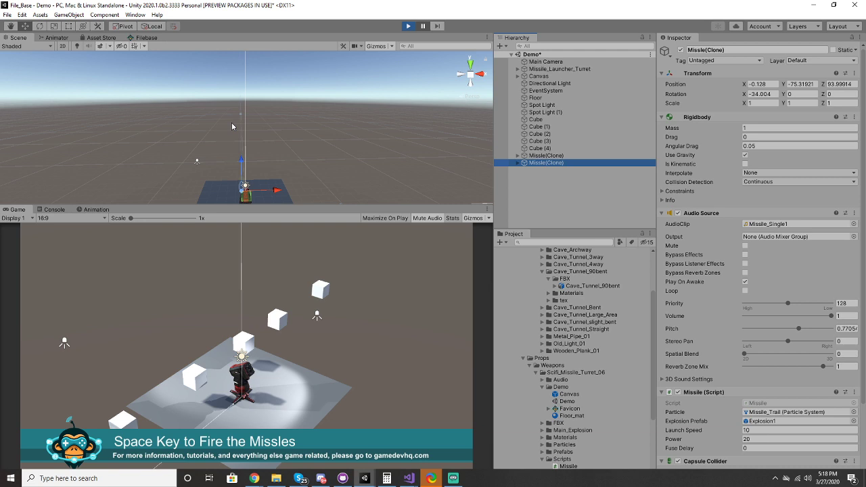
key(f)
mouse_move(305, 166)
alt+mouse_down()
mouse_move(431, 141)
mouse_move(461, 152)
mouse_move(475, 124)
alt+mouse_up()
scroll(758, 345, down, 3)
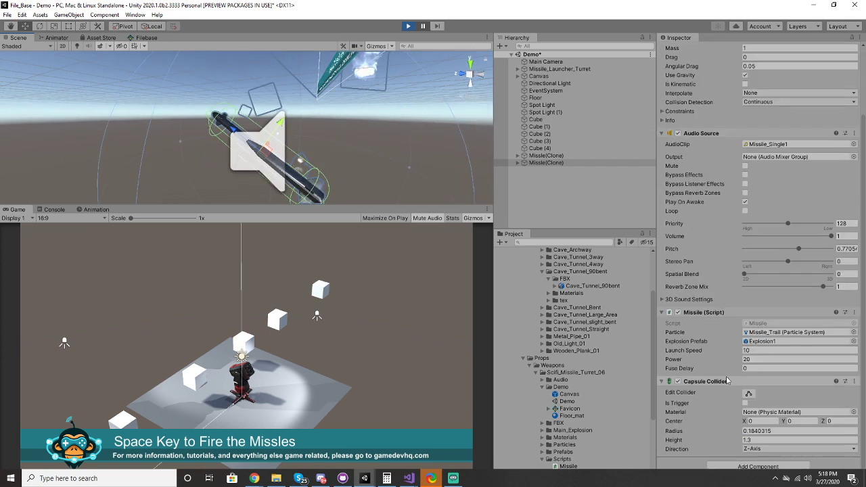
Step: Open the missile's script in Visual Studio and review the Homing branch's _target null check and target search
double_click(757, 324)
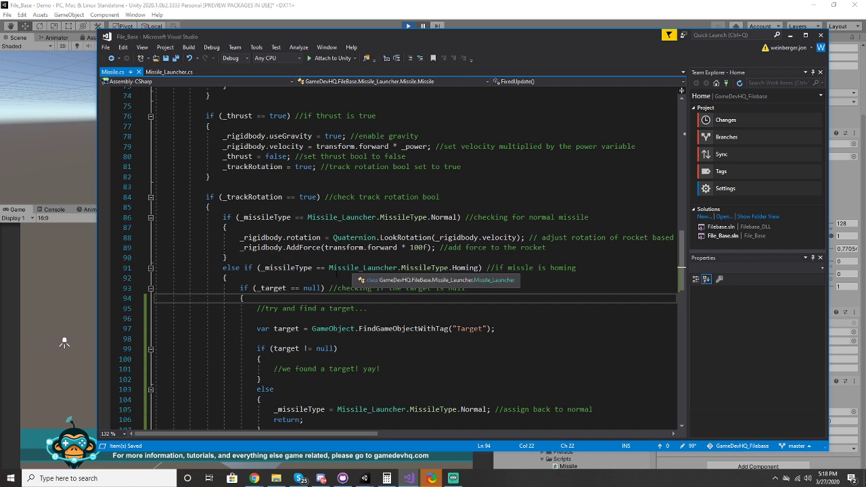
click(362, 268)
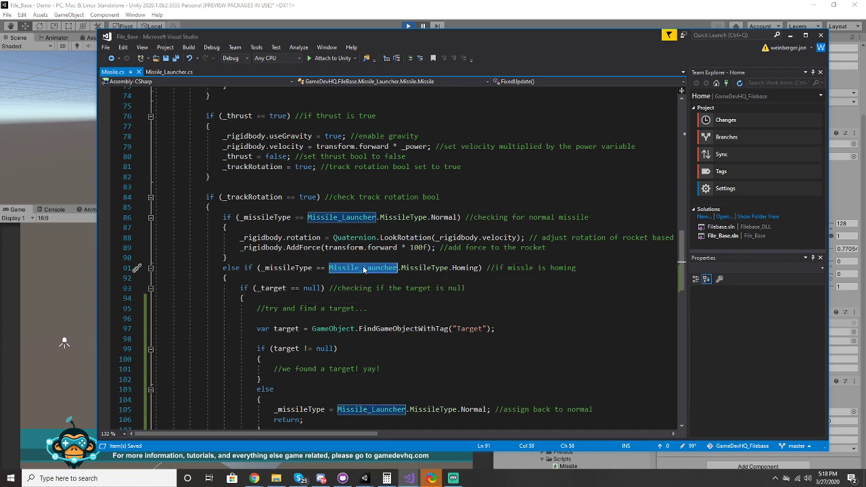
scroll(387, 276, down, 1)
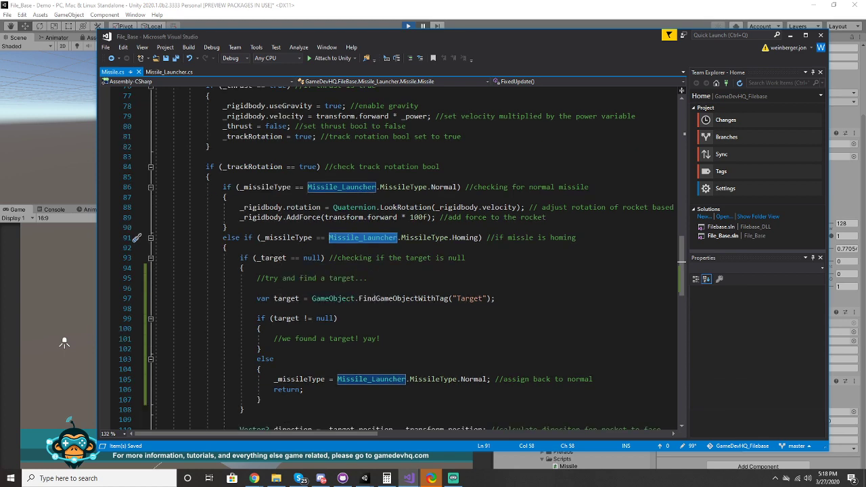
click(286, 257)
scroll(317, 266, down, 2)
drag(255, 237, 263, 288)
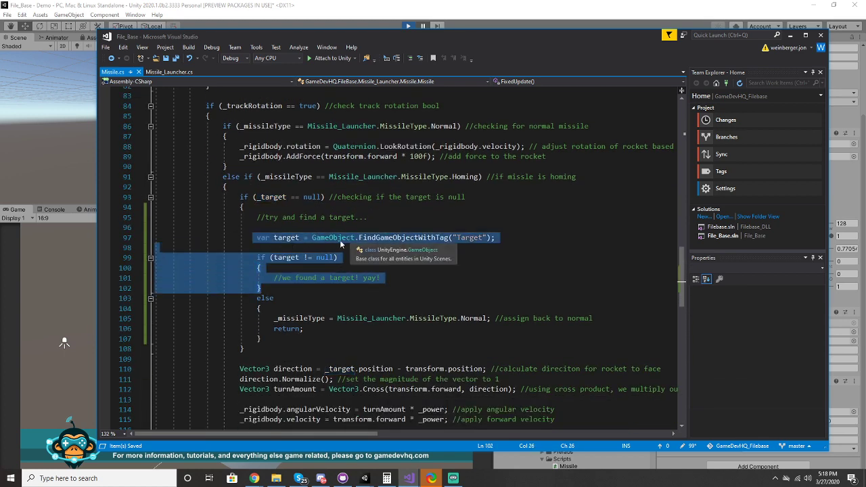
click(299, 237)
click(286, 238)
click(291, 277)
click(286, 238)
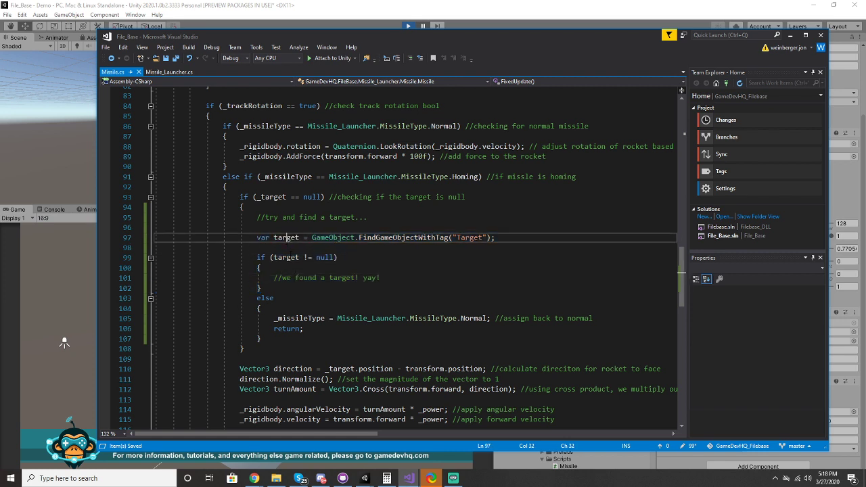
Step: In the target-found branch of the missile script, add the line _target = target.transform; below the comment
click(390, 277)
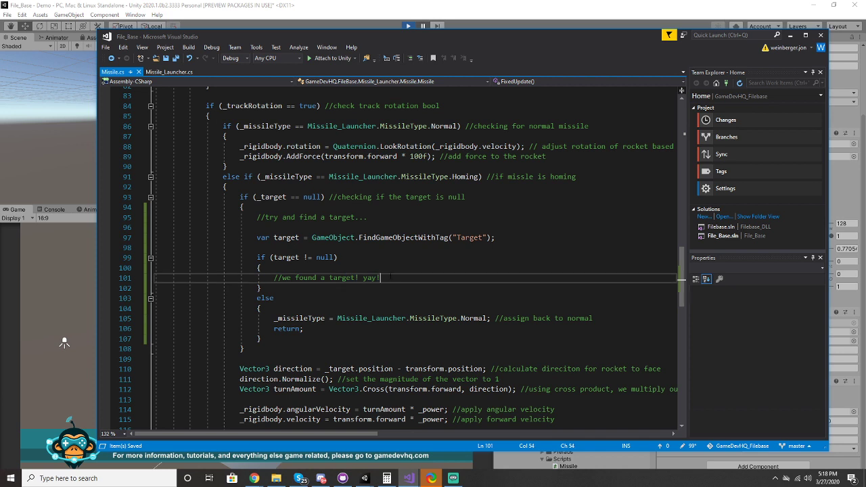
key(Return)
text(_target)
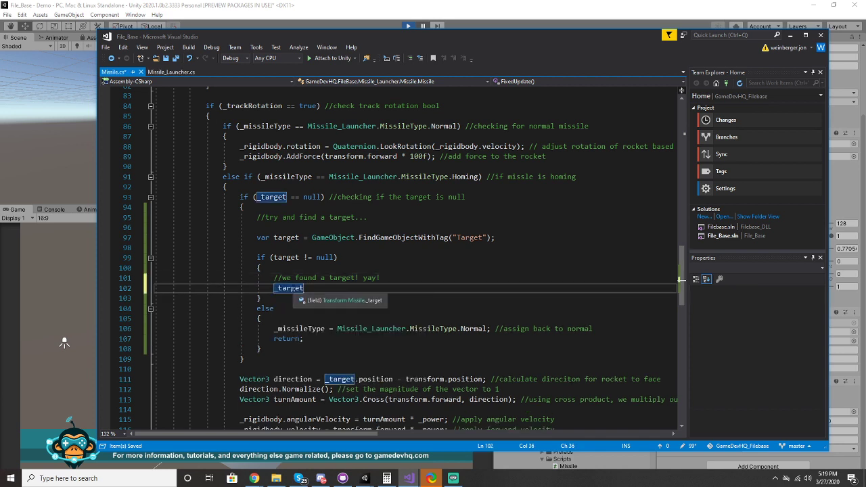
text( = target.t)
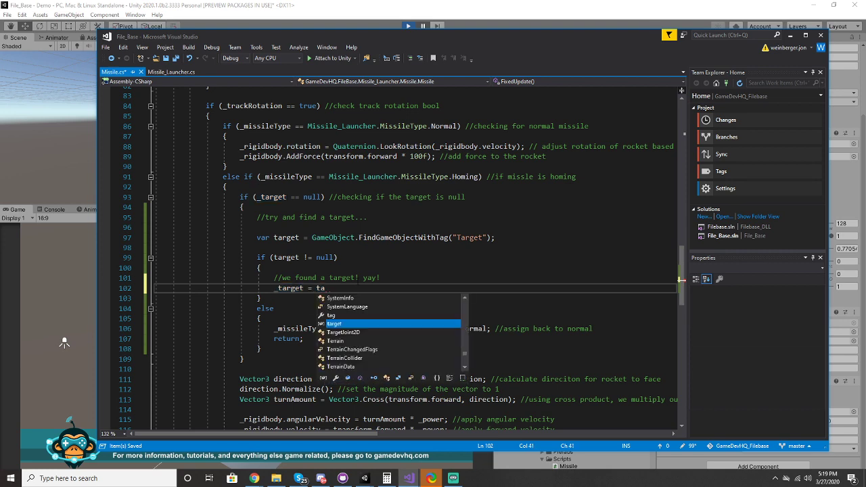
key(Tab)
text(;)
Step: Switch to Unity and stop Play mode in the File_Base Demo scene
click(64, 344)
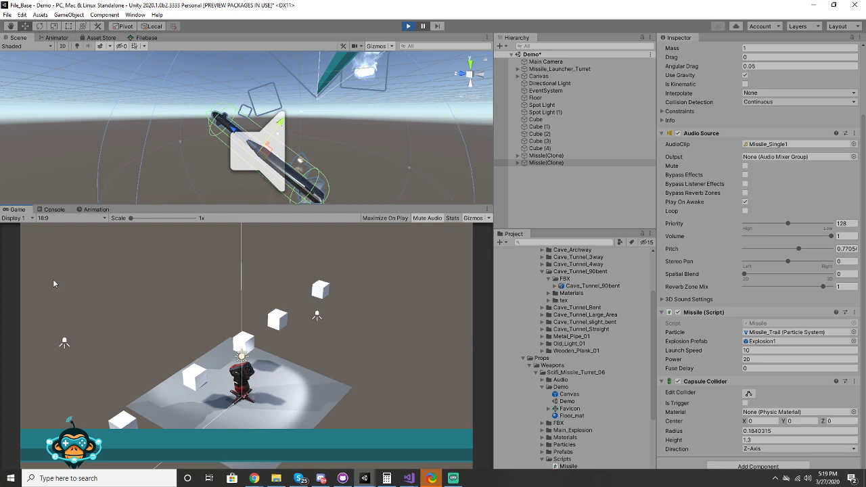
click(406, 27)
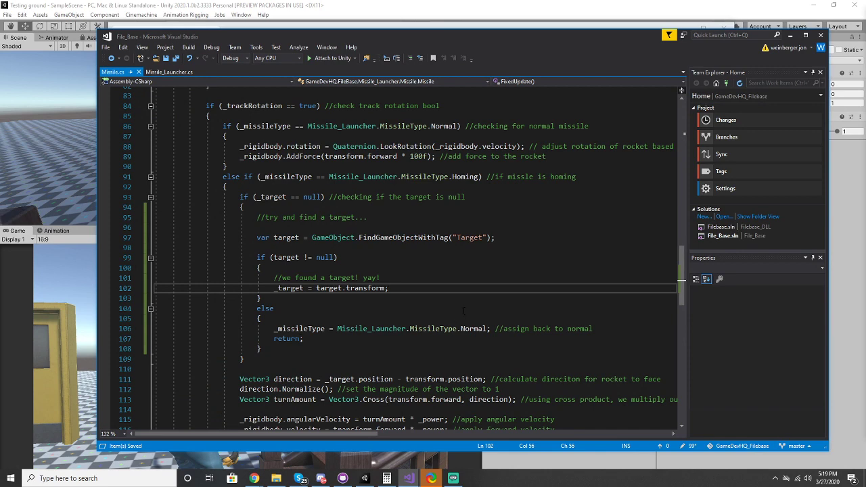
click(463, 311)
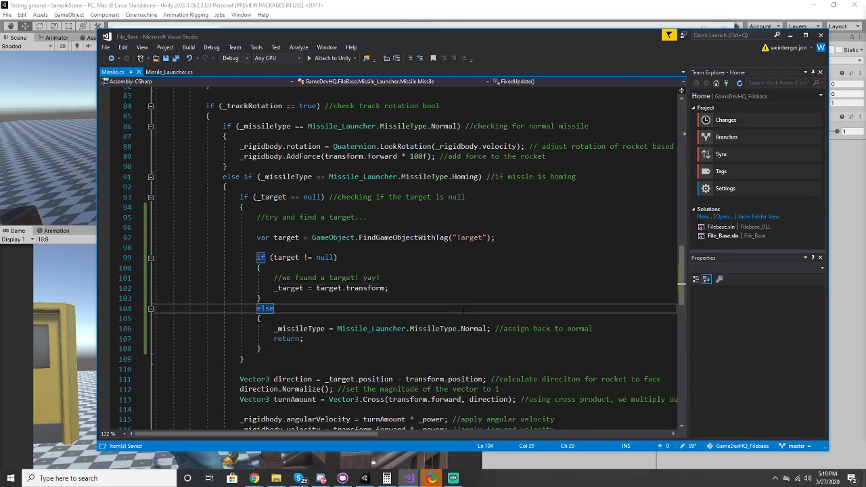
Step: Switch to the Testing ground project in Unity, run its SampleScene in Play mode and stop it
click(56, 327)
click(408, 27)
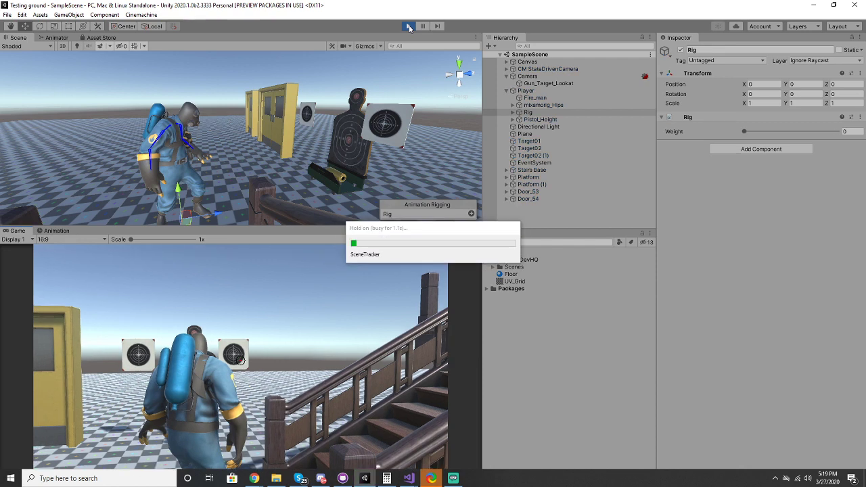
click(409, 27)
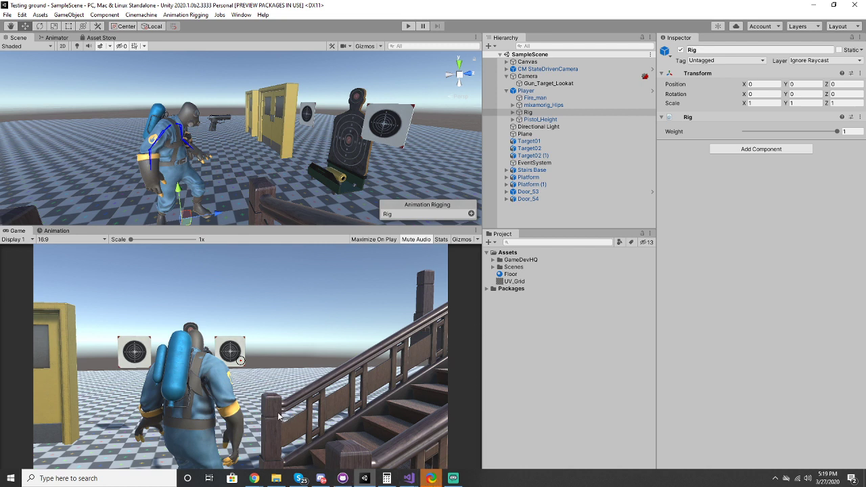
Step: Look through the open Unity windows for the File_Base project
click(364, 479)
click(366, 479)
click(366, 479)
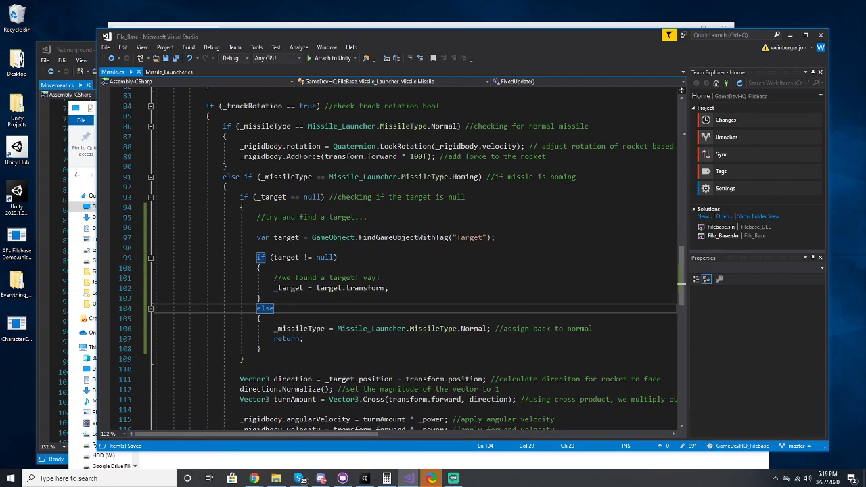
click(365, 478)
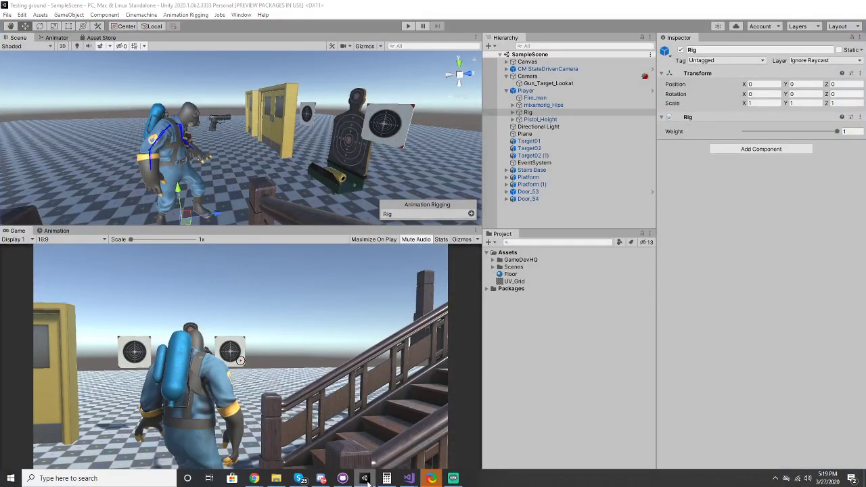
click(366, 478)
click(366, 478)
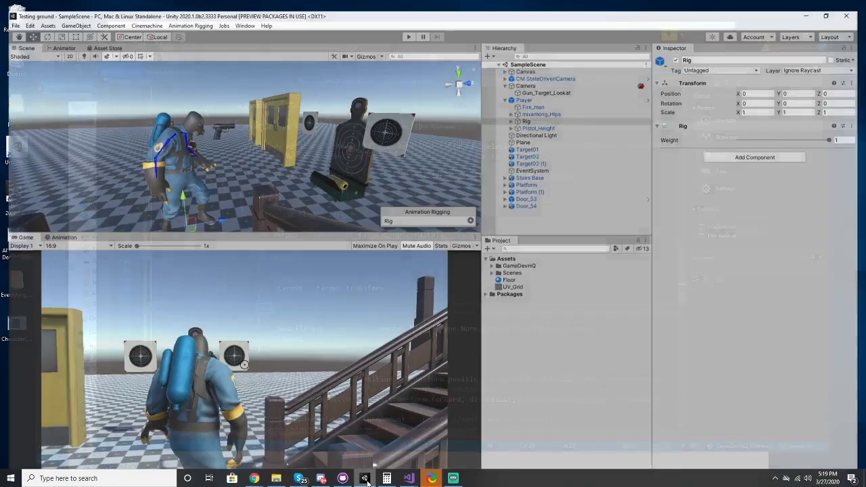
click(366, 478)
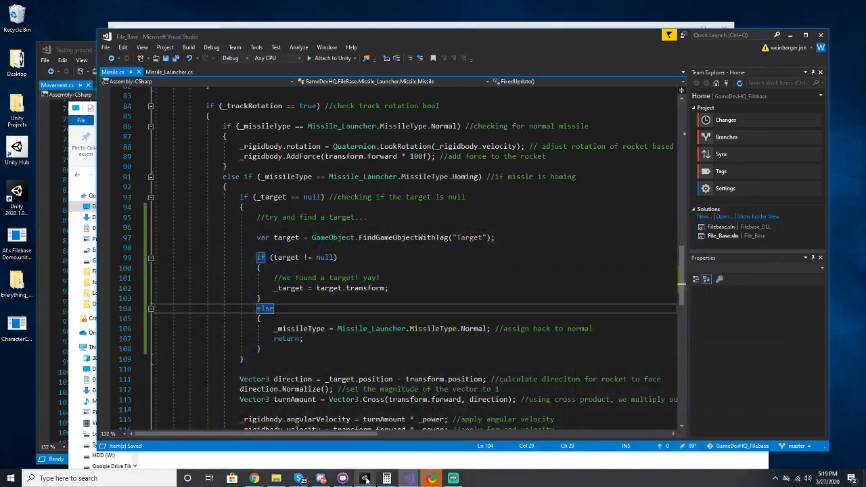
click(425, 291)
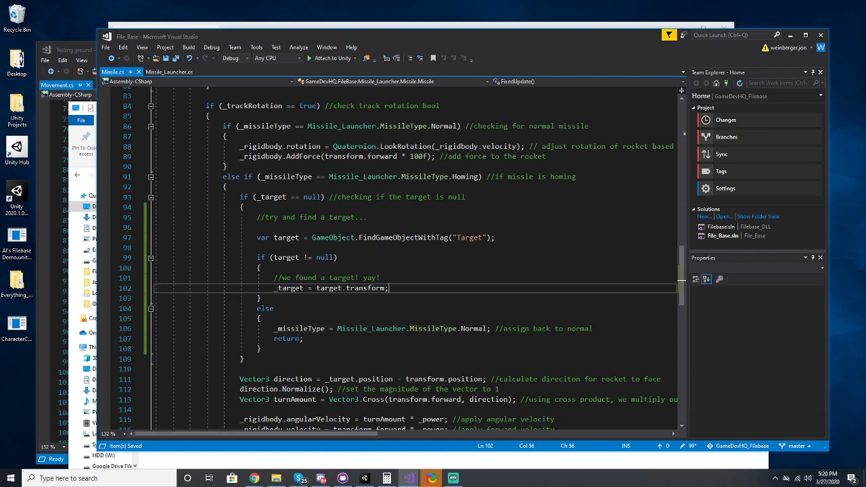
Step: Launch Unity Hub from the system search
key(super)
text(unity)
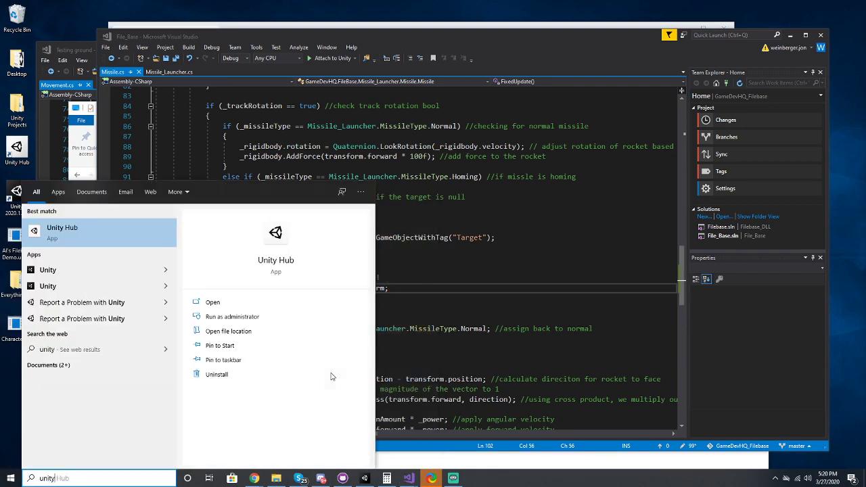
key(Return)
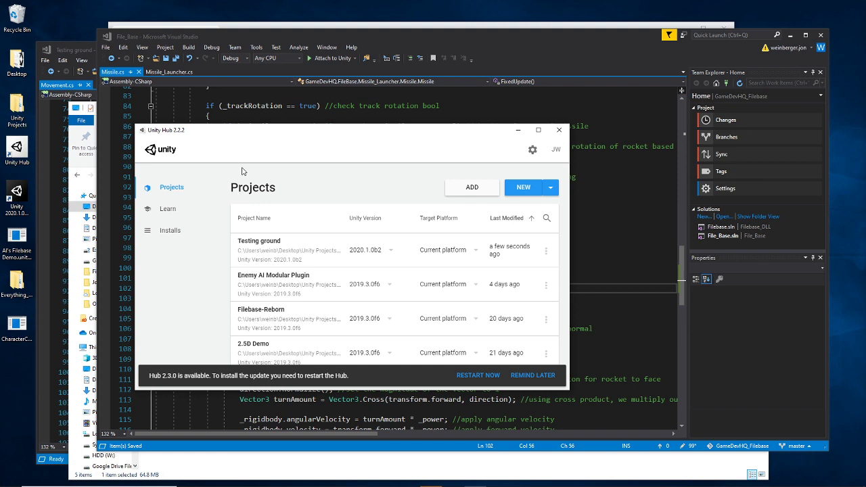
mouse_move(298, 482)
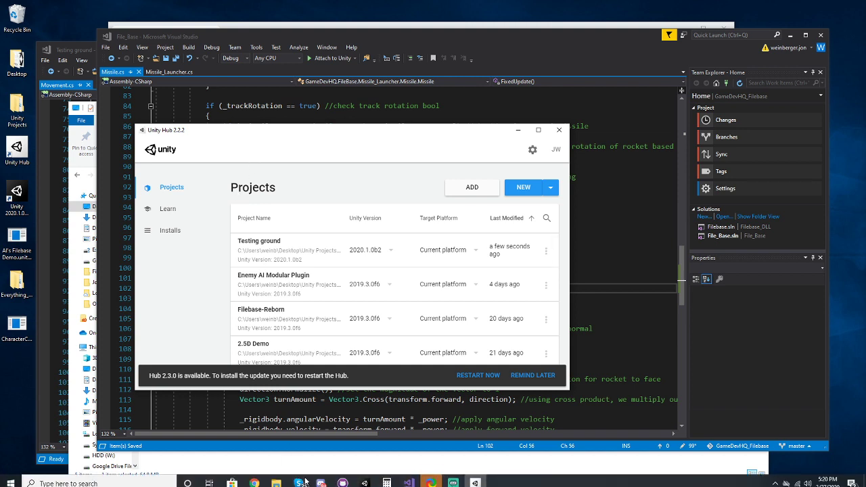
click(364, 478)
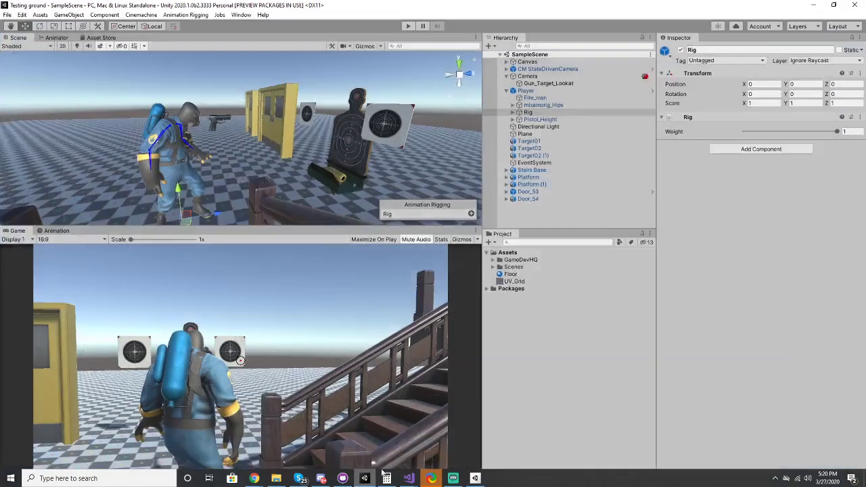
click(497, 262)
click(493, 267)
click(493, 266)
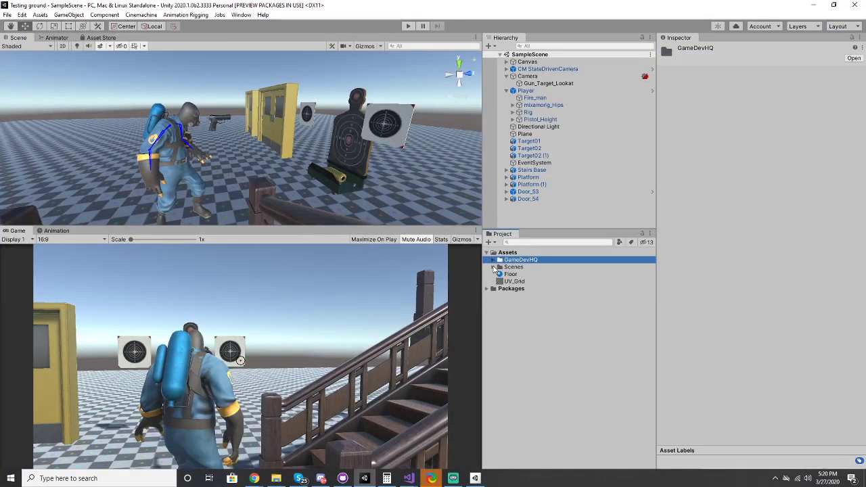
click(364, 479)
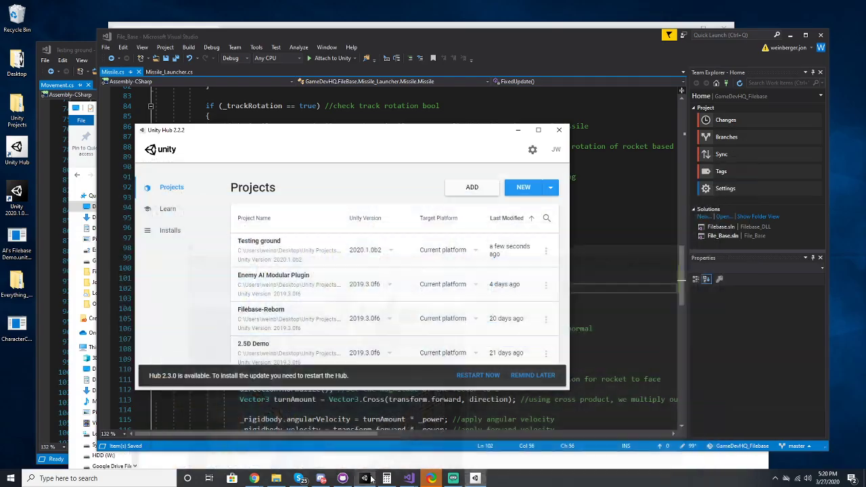
click(364, 478)
Step: Bring Unity Hub forward and examine the Projects list and the Testing ground entry's path
click(475, 478)
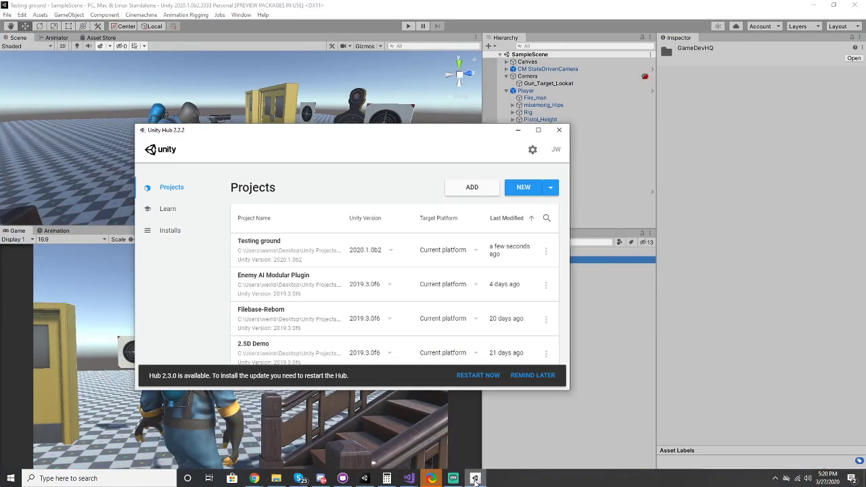
click(475, 478)
click(475, 478)
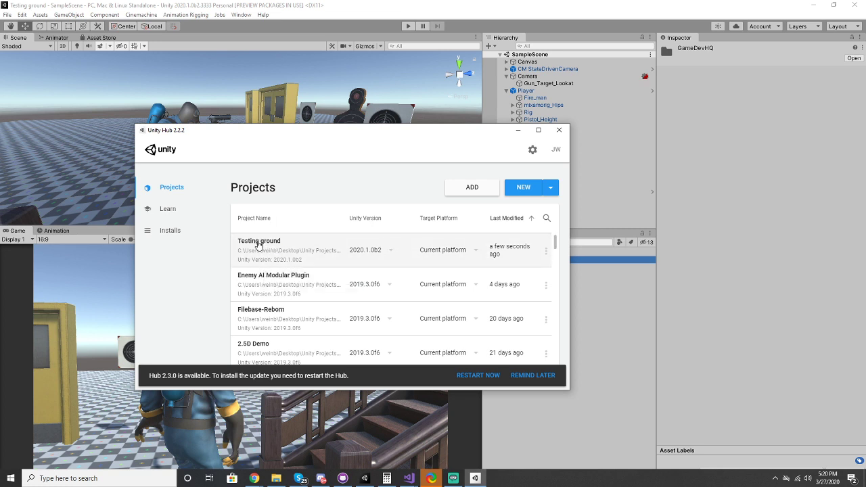
drag(275, 132, 231, 146)
double_click(209, 264)
double_click(225, 264)
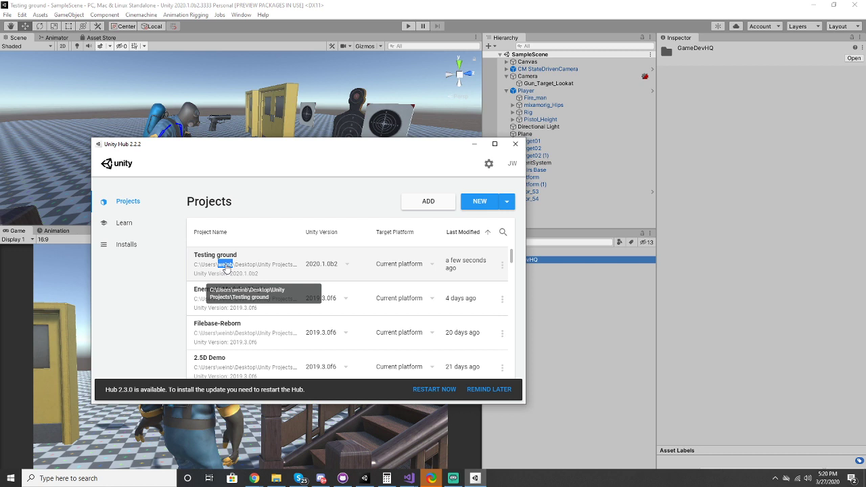
drag(262, 147, 533, 153)
click(764, 149)
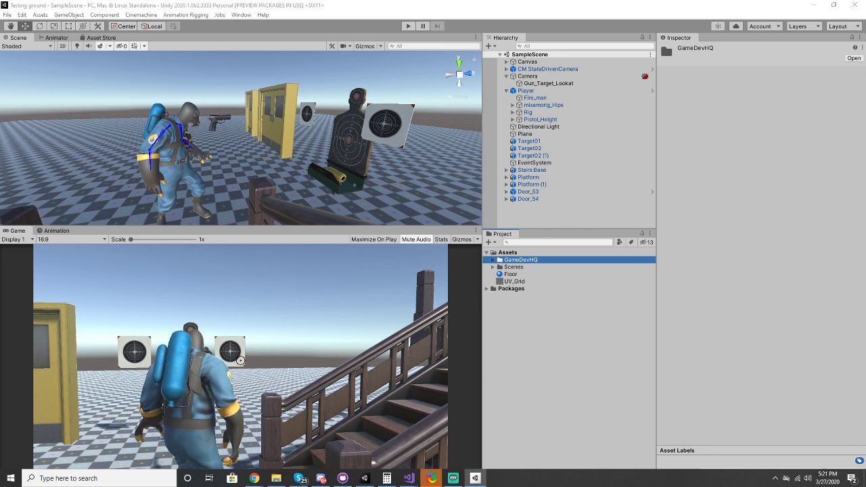
Step: Switch to GitHub Desktop and check the GameDevHQ_Filebase repository for local changes
click(364, 479)
click(364, 478)
key(super)
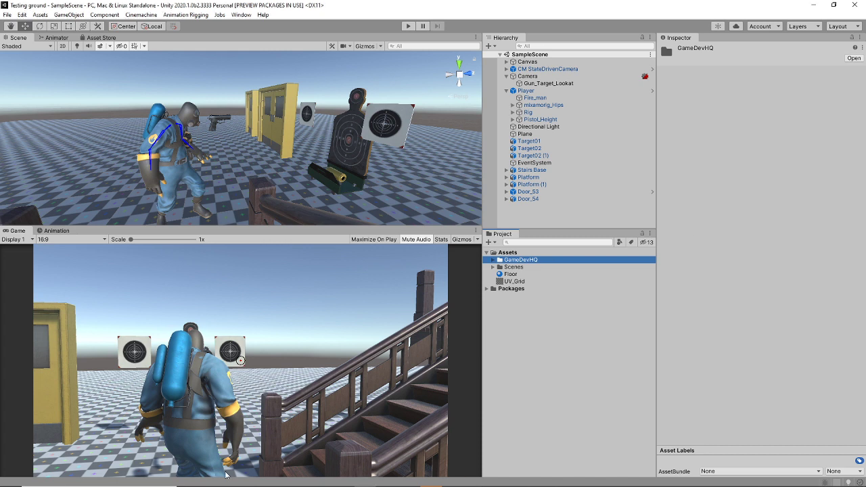
mouse_move(276, 484)
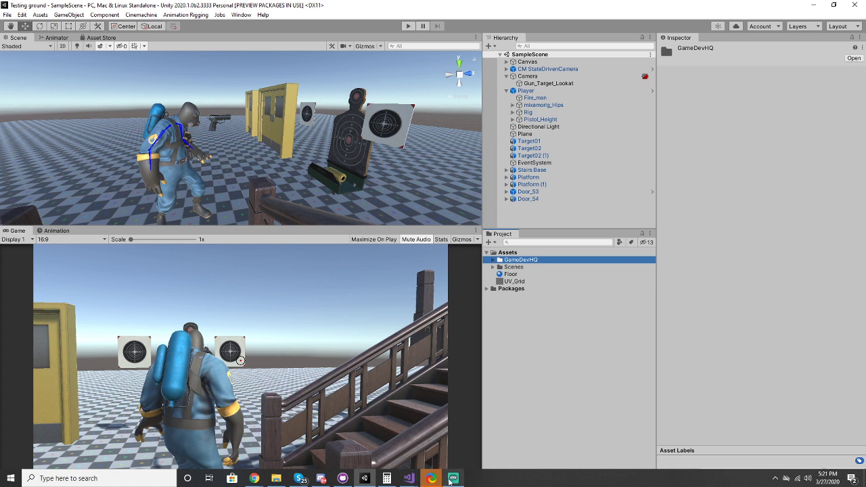
click(410, 481)
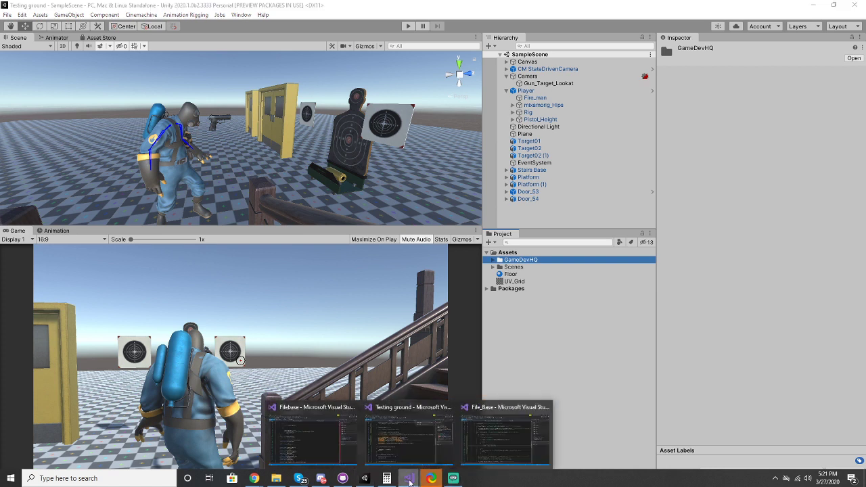
click(353, 482)
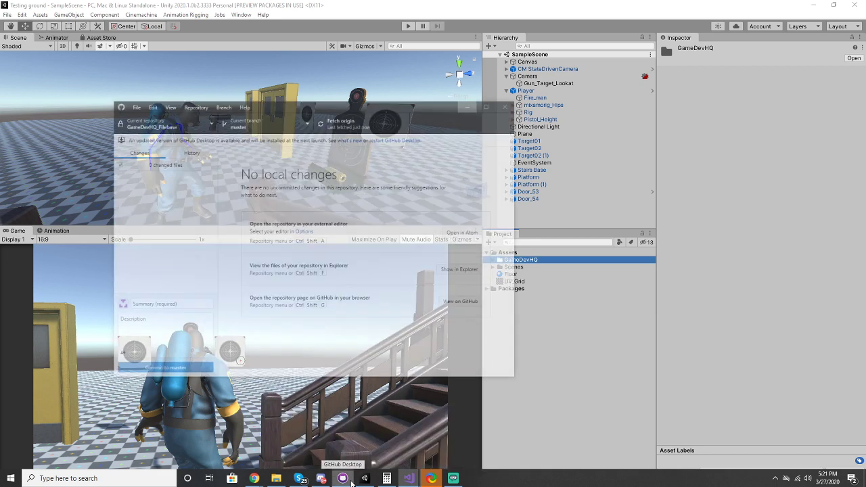
click(476, 71)
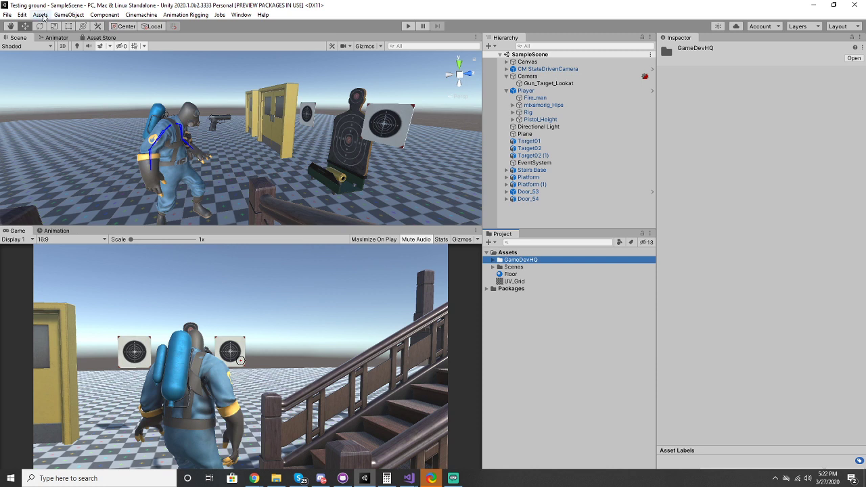
click(9, 16)
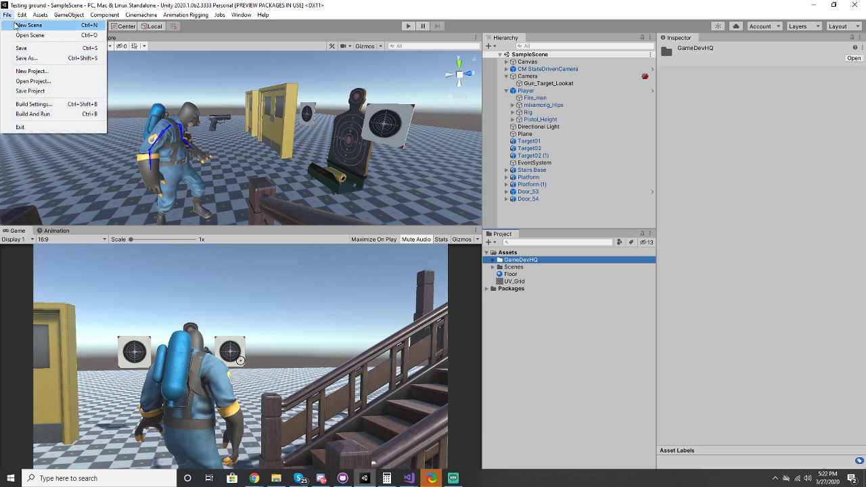
click(552, 212)
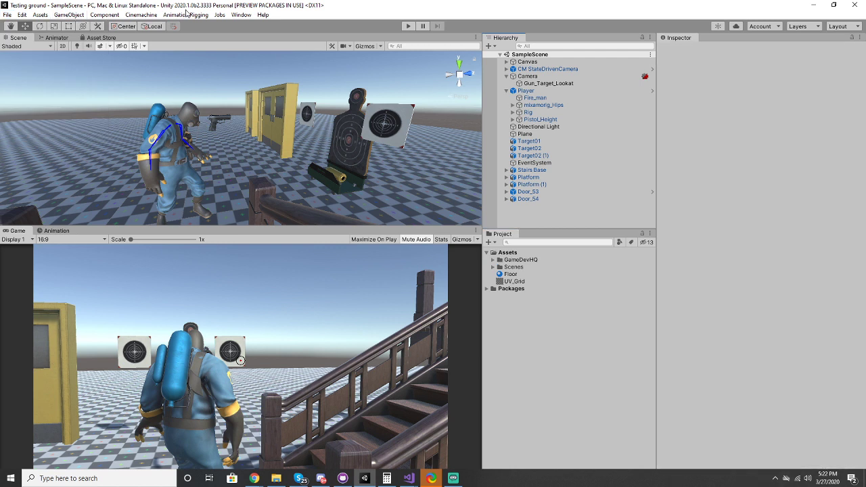
click(241, 15)
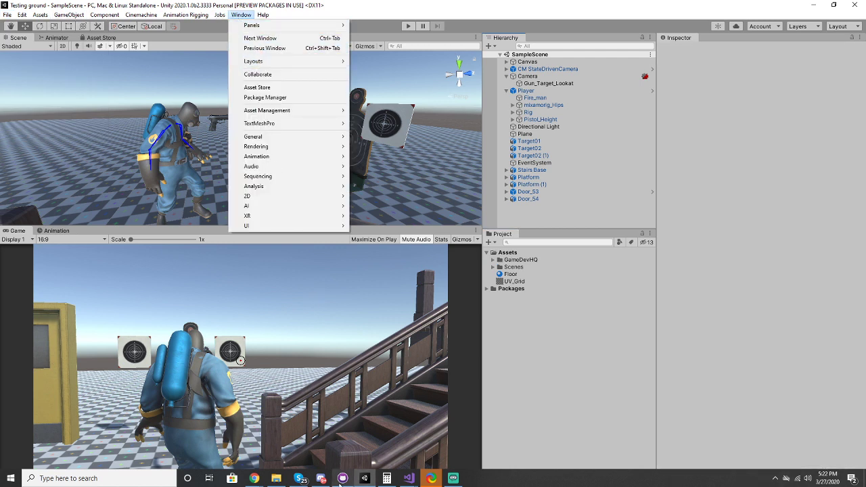
click(493, 260)
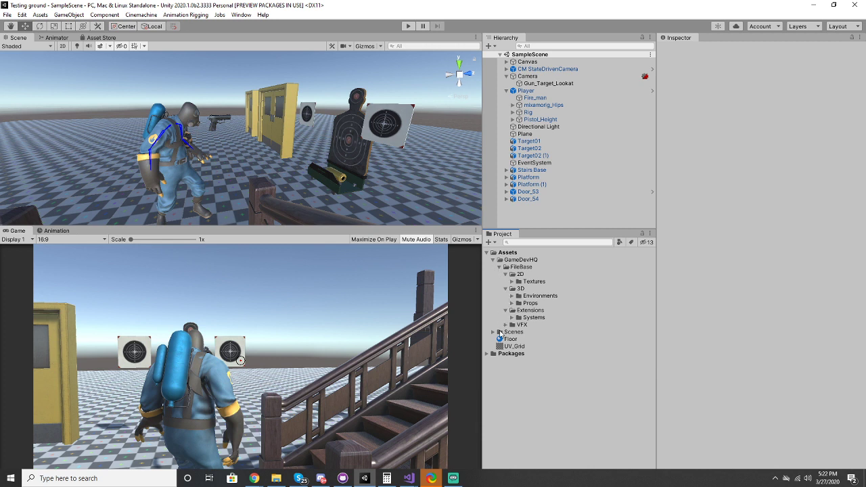
click(492, 253)
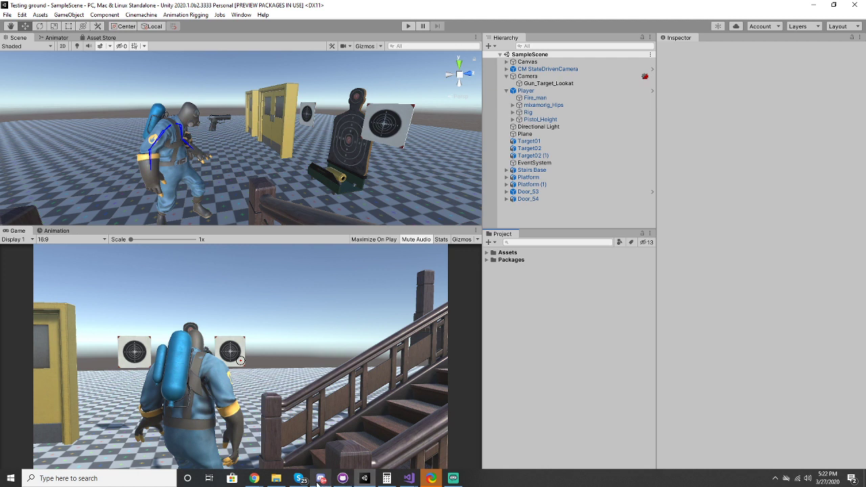
Step: Switch to the Testing ground solution in Visual Studio to view Movement.cs
mouse_move(366, 479)
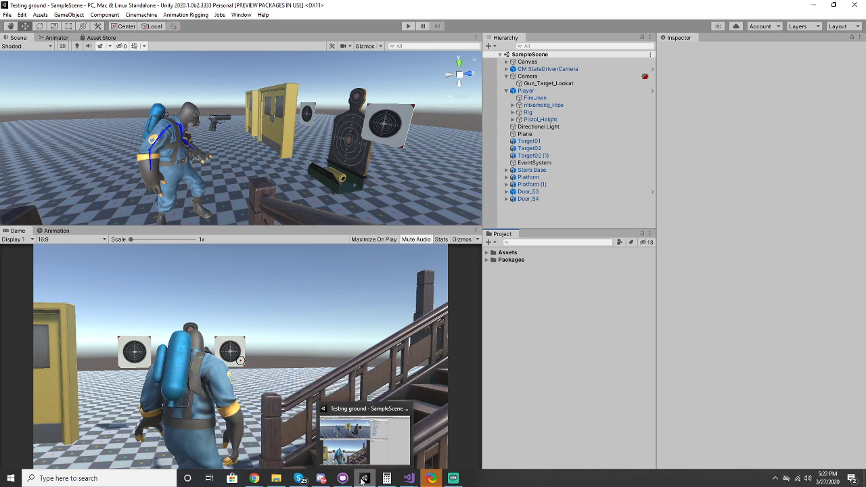
mouse_move(414, 482)
click(410, 437)
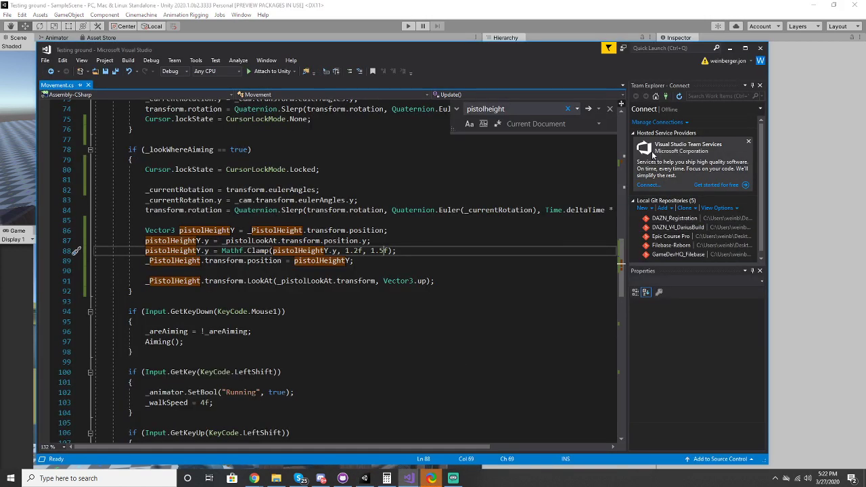
Step: Look through Movement.cs up to its field declarations and open the script's containing folder
scroll(338, 237, down, 3)
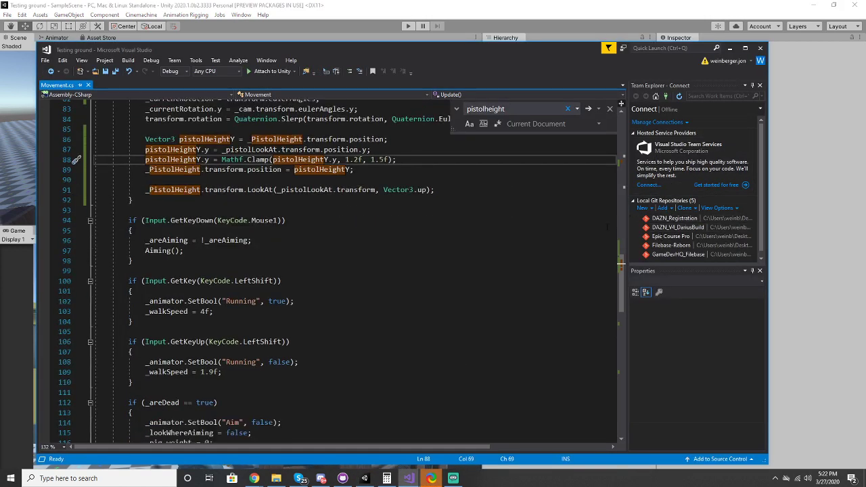
scroll(328, 220, up, 4)
scroll(327, 220, up, 13)
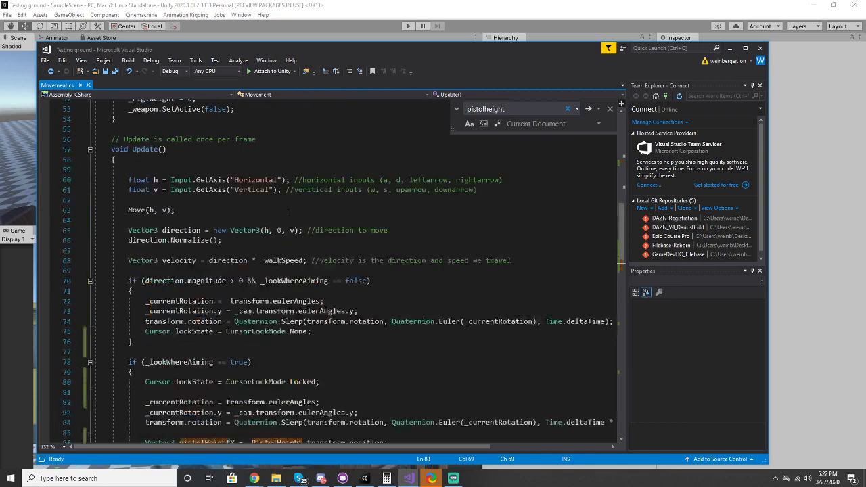
right_click(67, 85)
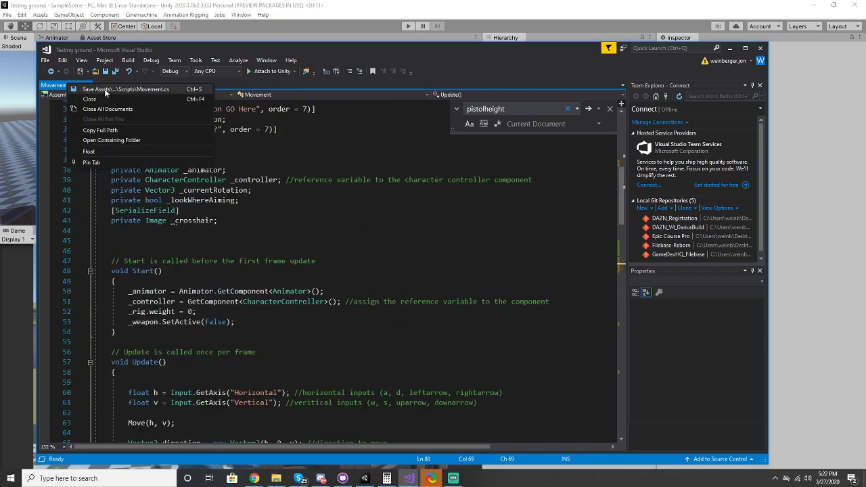
click(111, 140)
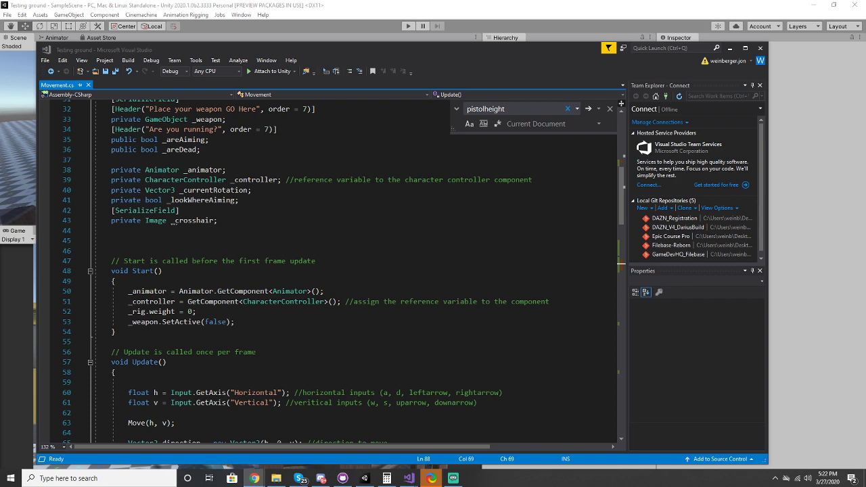
Step: Close the Testing ground project in the Unity editor and close its Visual Studio window
click(24, 118)
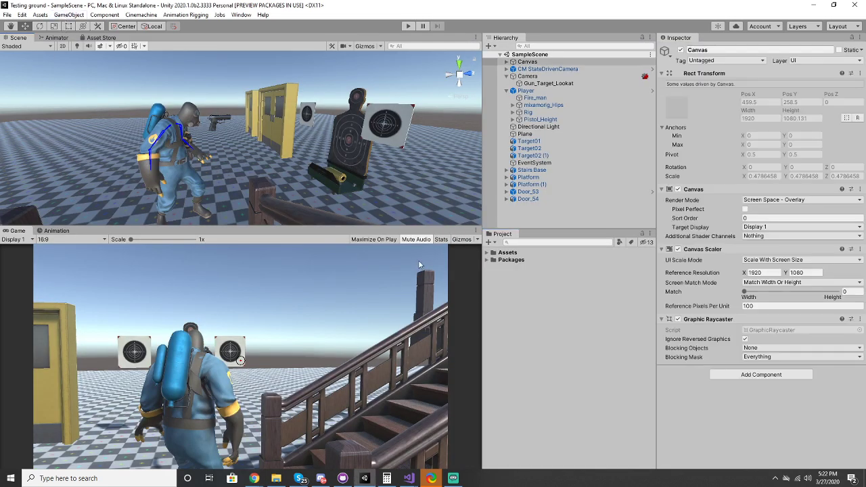
click(854, 5)
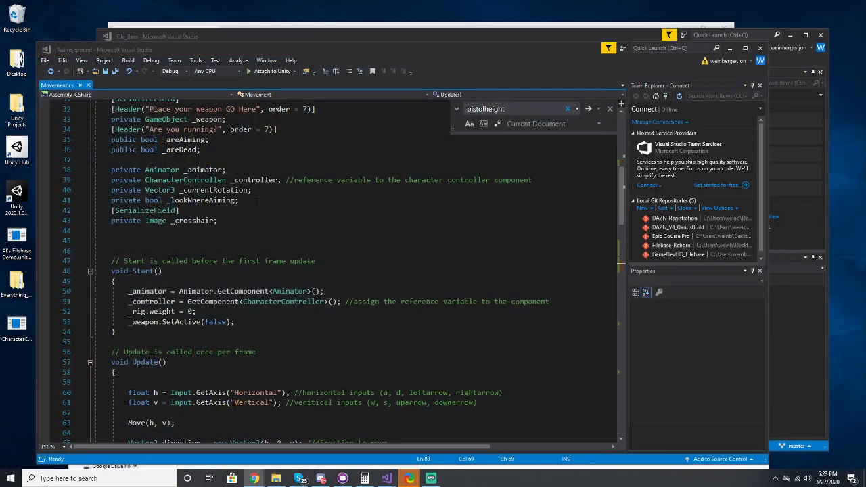
drag(217, 50, 211, 53)
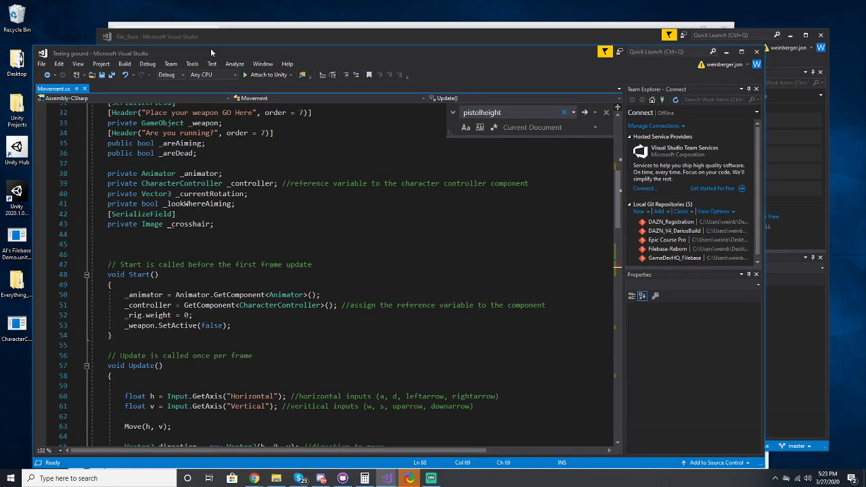
click(757, 51)
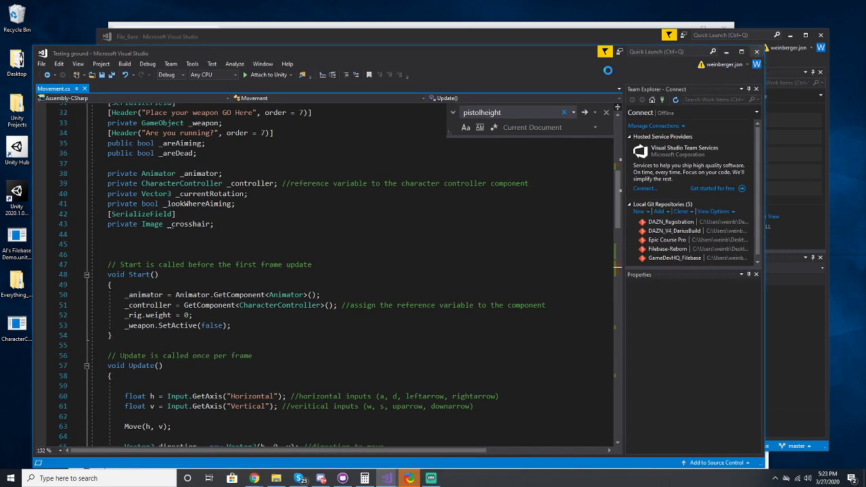
Step: Bring the File_Base solution forward and review the homing target search in Missile.cs
drag(286, 36, 203, 4)
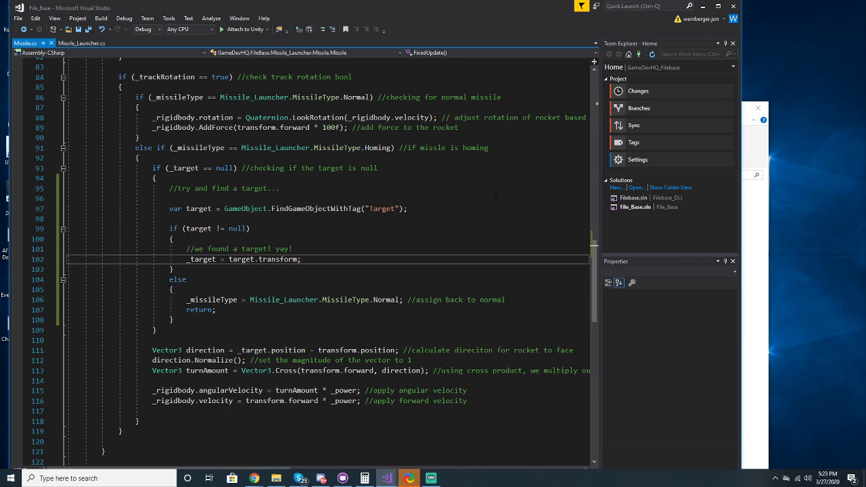
scroll(496, 196, down, 2)
scroll(383, 154, up, 5)
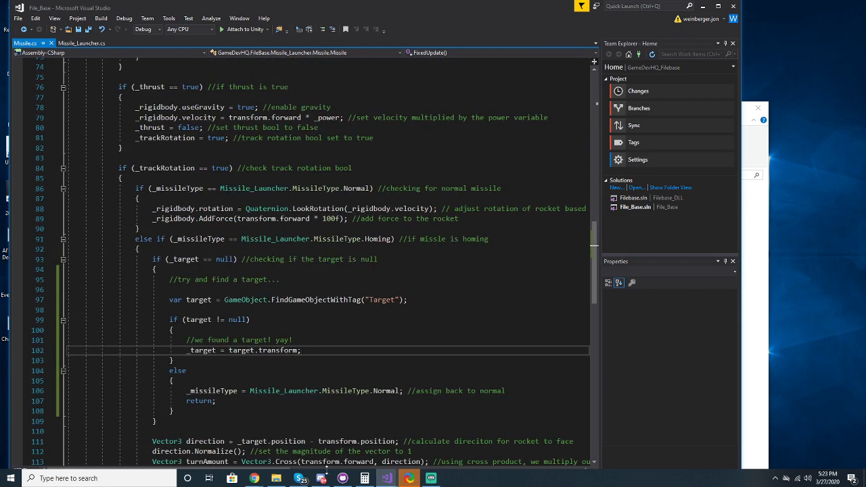
Step: Find Unity through the system search, open the File_Base project and dismiss the editor update notice
key(super)
text(unity)
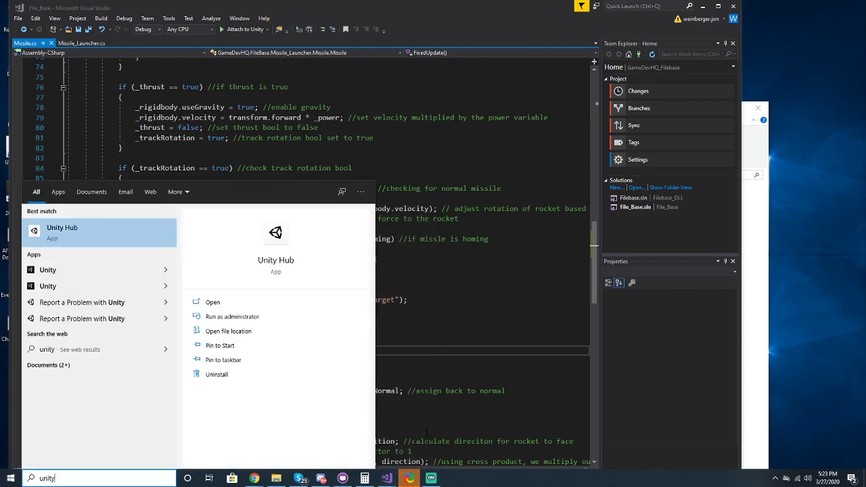
key(Escape)
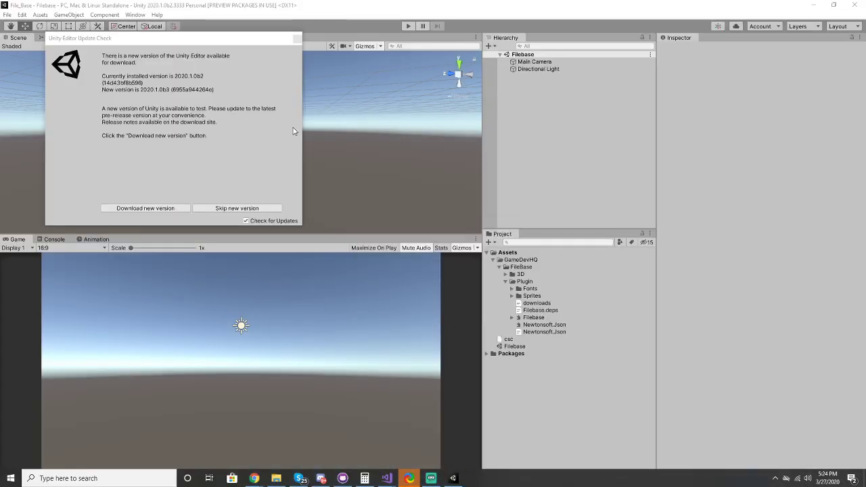
click(297, 39)
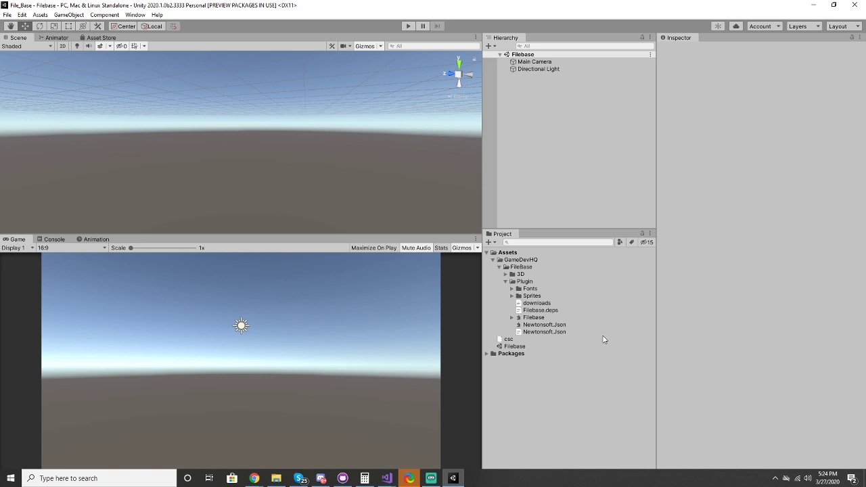
Step: Open the Filebase window and locate the downloaded Scifi Missile Turret 06 in the project assets
click(157, 14)
click(157, 14)
click(135, 14)
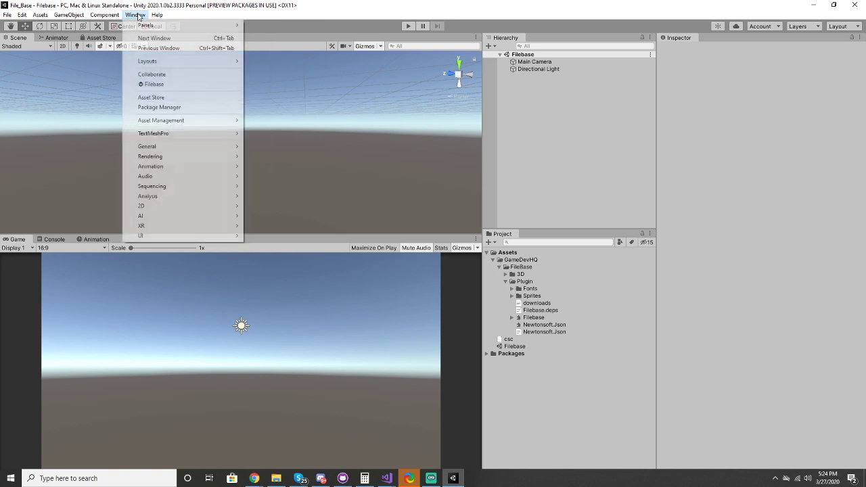
click(157, 85)
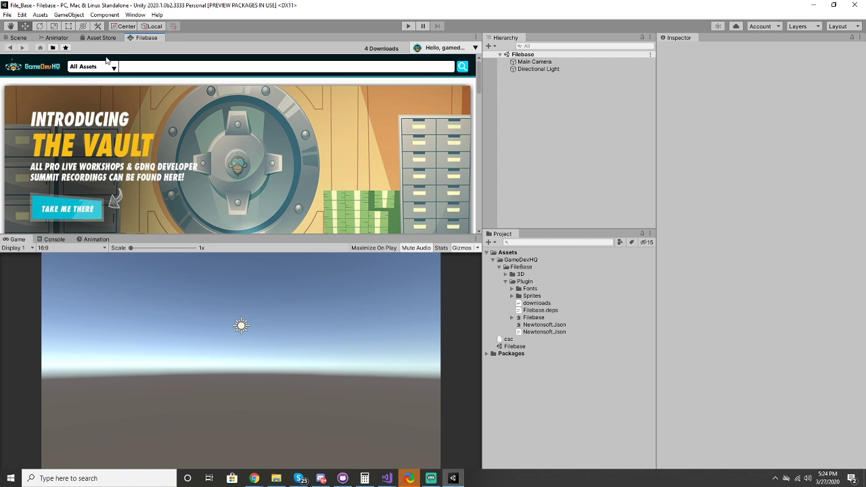
click(51, 48)
scroll(291, 156, down, 2)
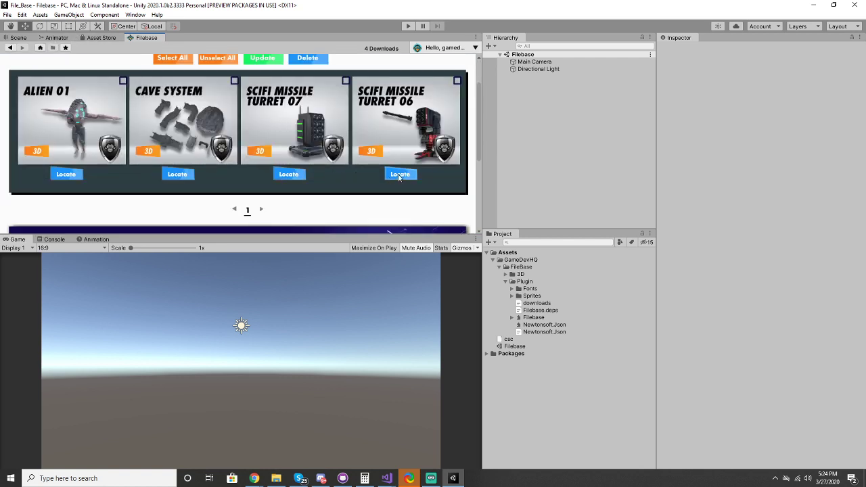
click(400, 174)
Step: Open the Demo scene from the Scifi_Missile_Turret_06 asset's Demo folder
click(552, 310)
key(Right)
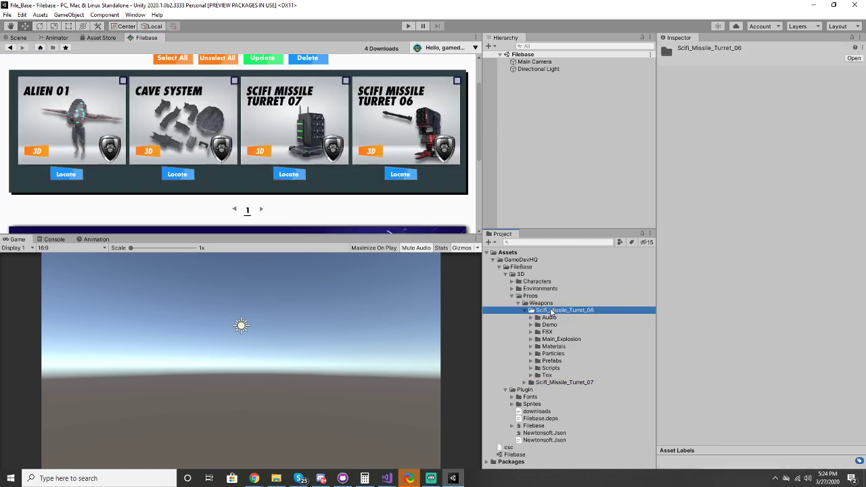
key(Down)
double_click(553, 325)
double_click(559, 339)
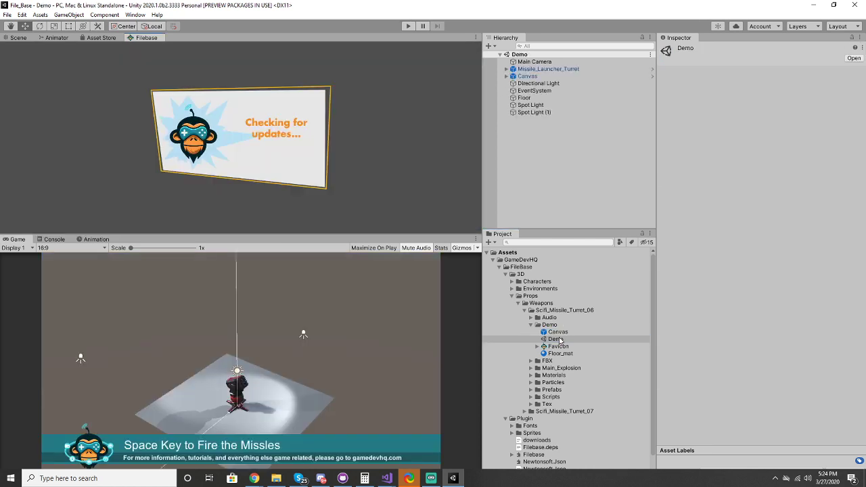
Step: Add a cube to the Demo scene and move it out beside the Missile_Launcher_Turret, using the Scene view
click(18, 37)
right_drag(229, 173, 250, 95)
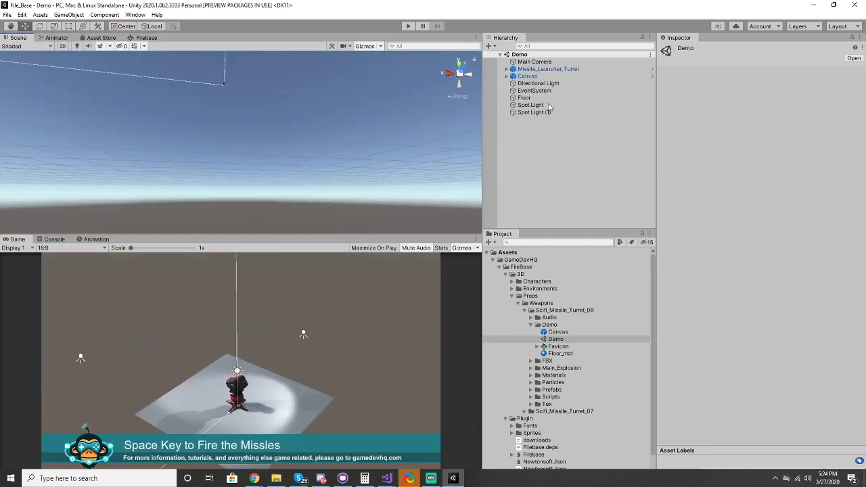
click(548, 69)
key(f)
right_drag(237, 128, 209, 33)
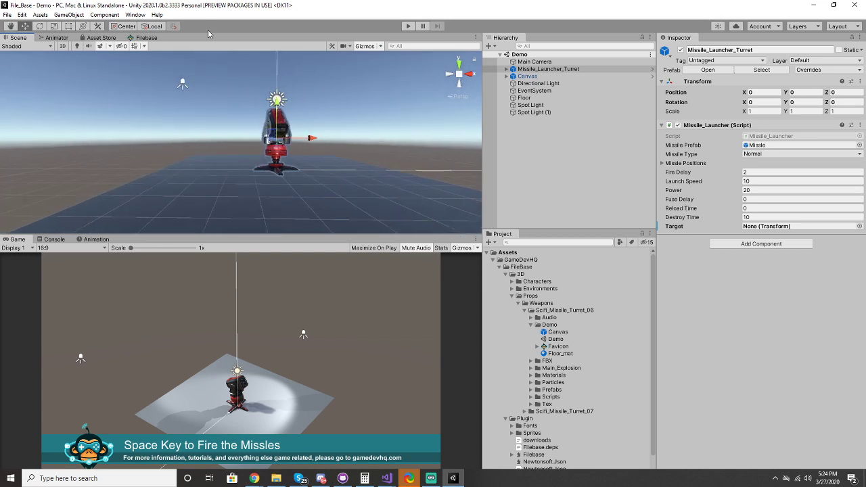
click(68, 14)
mouse_move(114, 44)
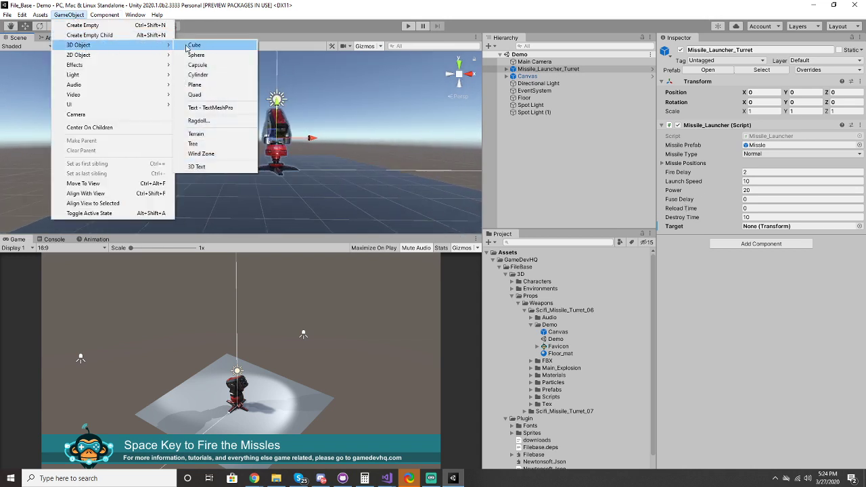
click(194, 44)
drag(248, 110, 246, 131)
drag(264, 162, 518, 174)
Step: Duplicate the cube three times and spread the copies in a row near the turret
key(ctrl+d)
key(ctrl+d)
key(ctrl+d)
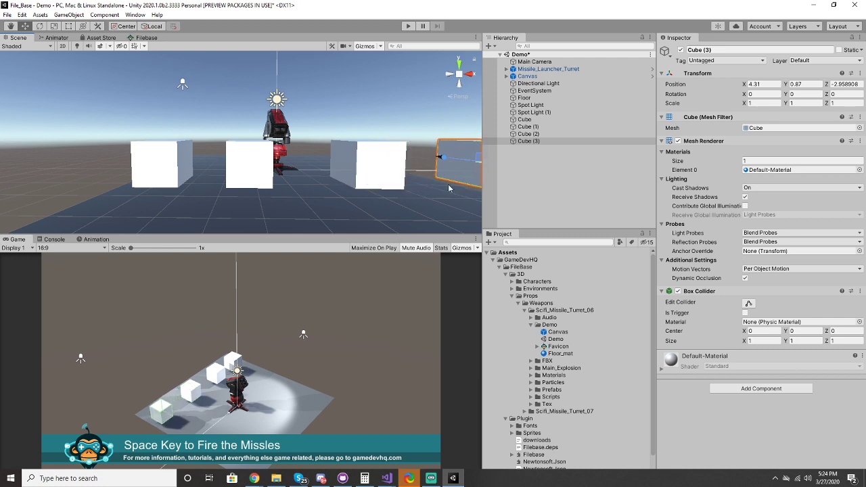
Step: Create a new tag named Target for the four cubes
click(525, 119)
shift+click(528, 141)
click(702, 61)
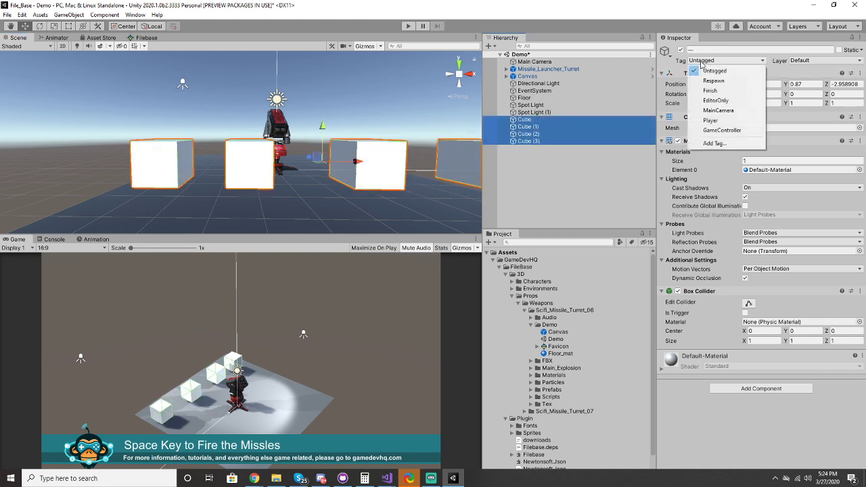
click(714, 143)
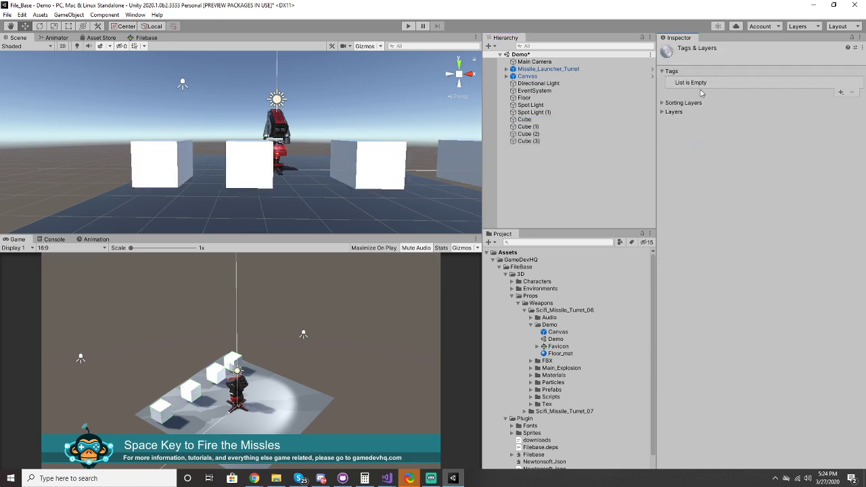
click(841, 92)
text(Target)
key(Return)
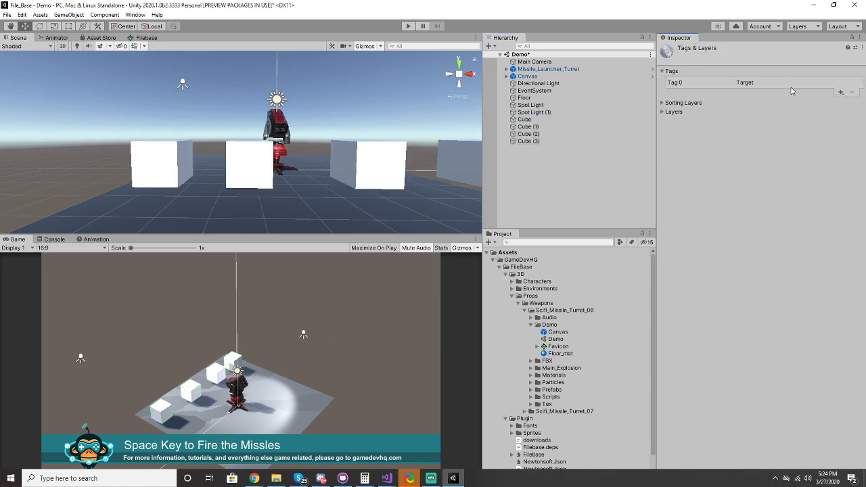
Step: Assign the Target tag to all four cubes and save the scene
click(526, 120)
shift+click(529, 141)
click(704, 61)
click(711, 140)
click(522, 183)
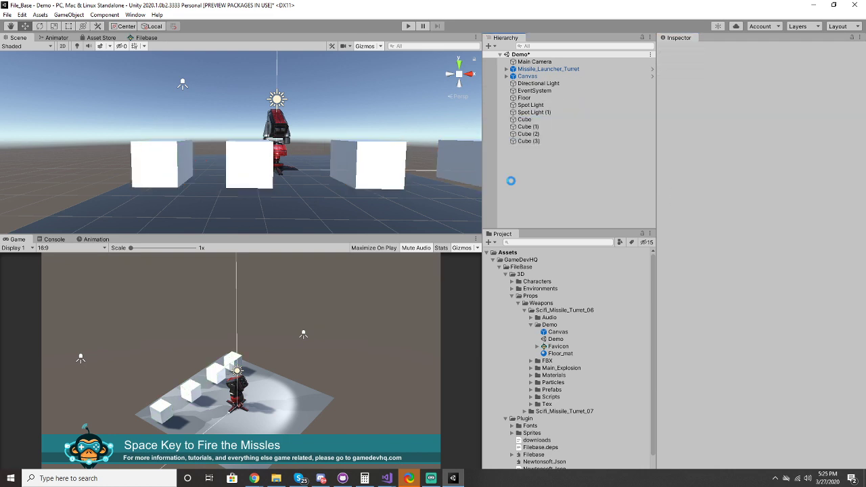
Step: Set the Missile_Launcher_Turret's Missile Type to Homing
click(548, 69)
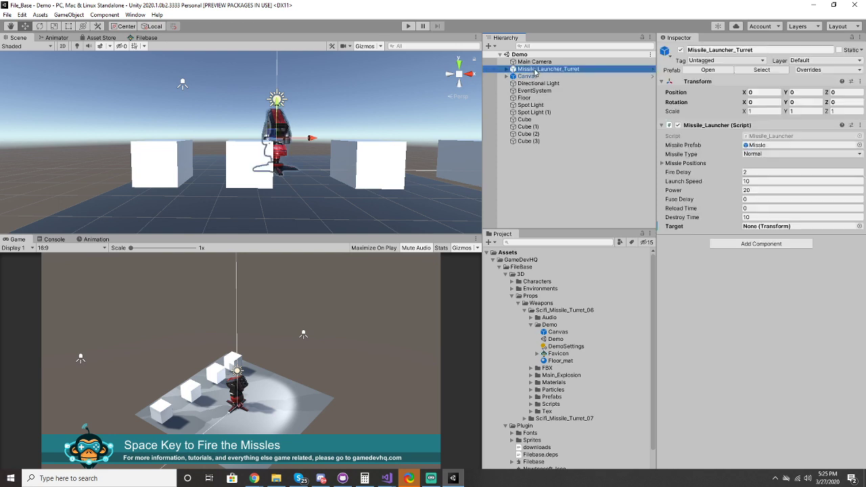
click(764, 153)
click(765, 174)
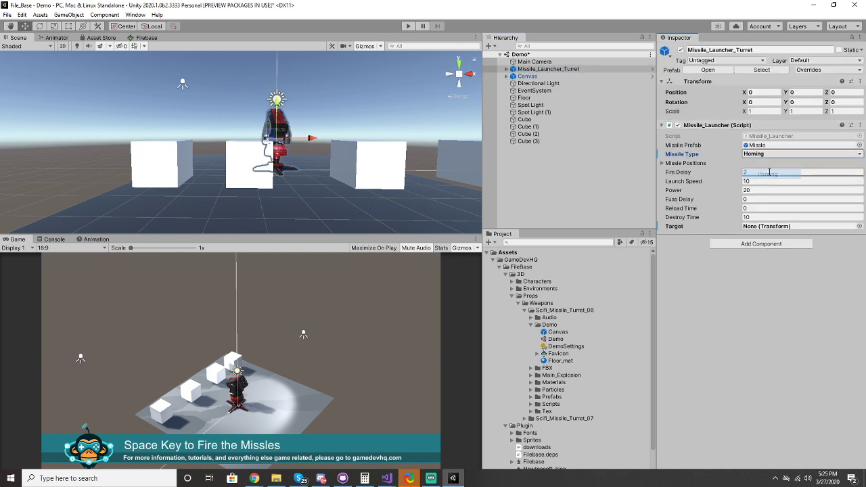
Step: Run the Demo scene, enlarge the Game view and fire missiles repeatedly to test homing on the tagged cubes
click(406, 27)
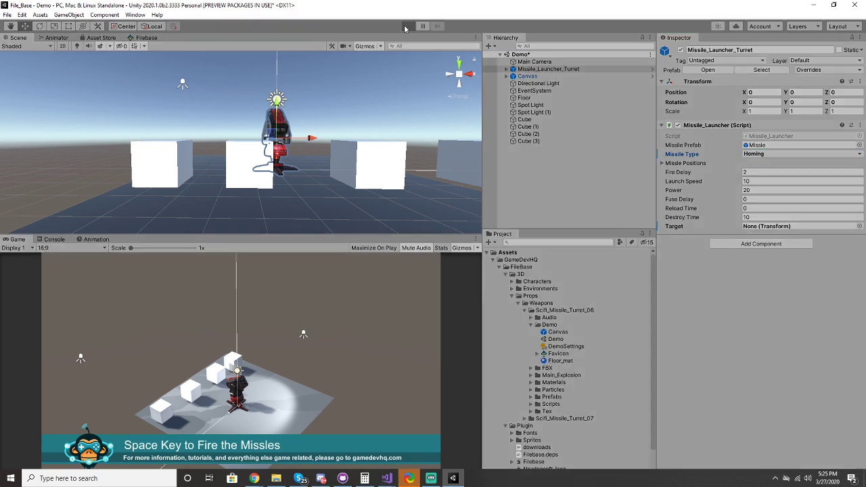
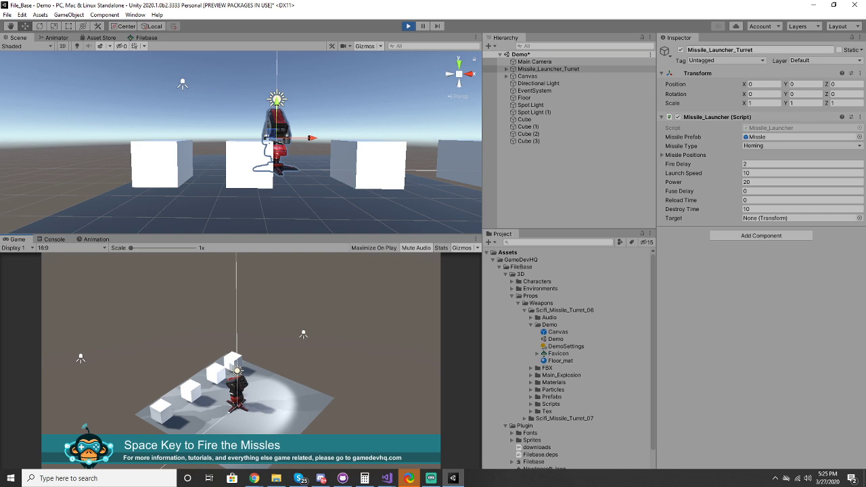
key(alt+Tab)
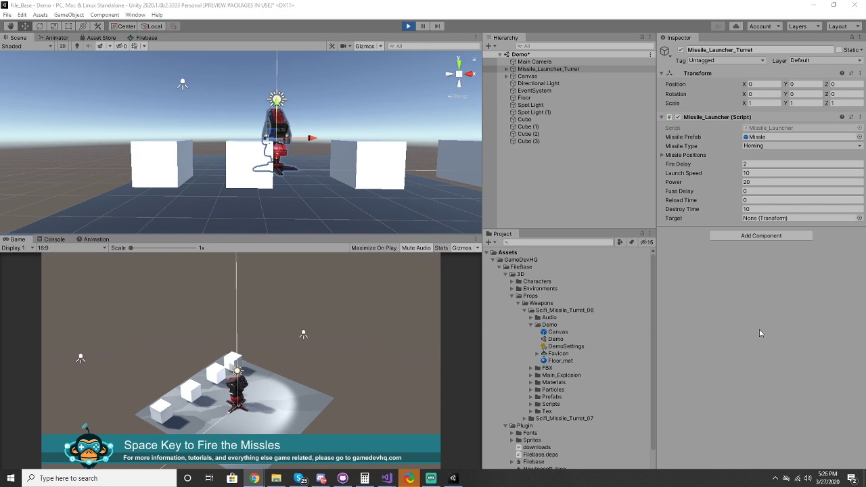
click(295, 367)
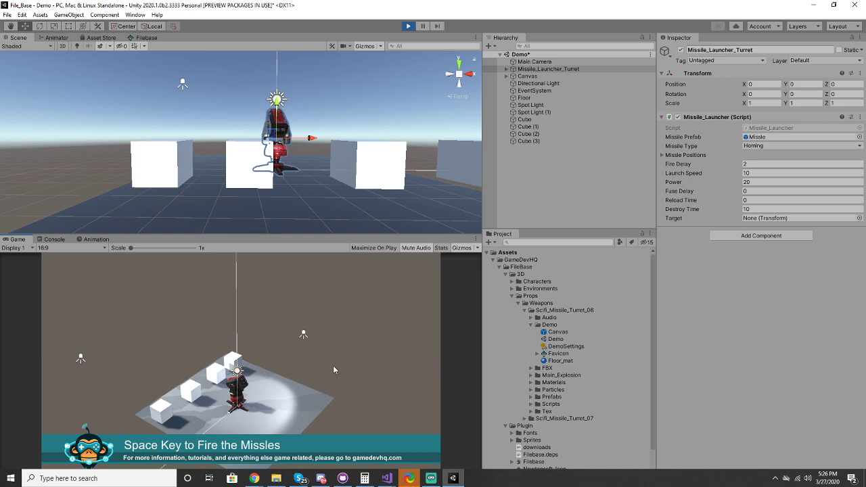
drag(277, 234, 287, 158)
key(space)
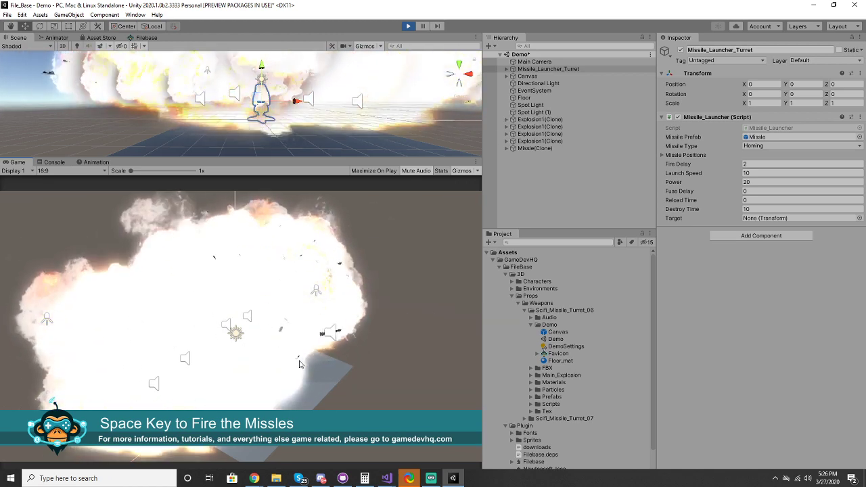
key(space)
key(space)
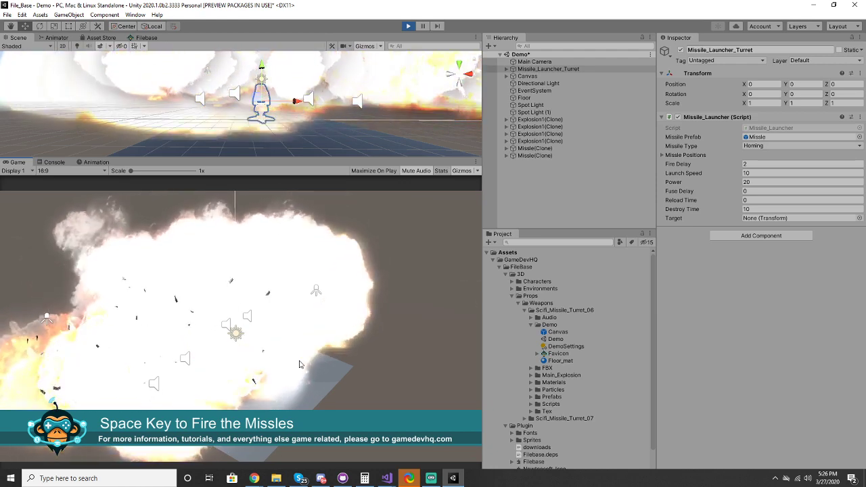
scroll(323, 133, up, 2)
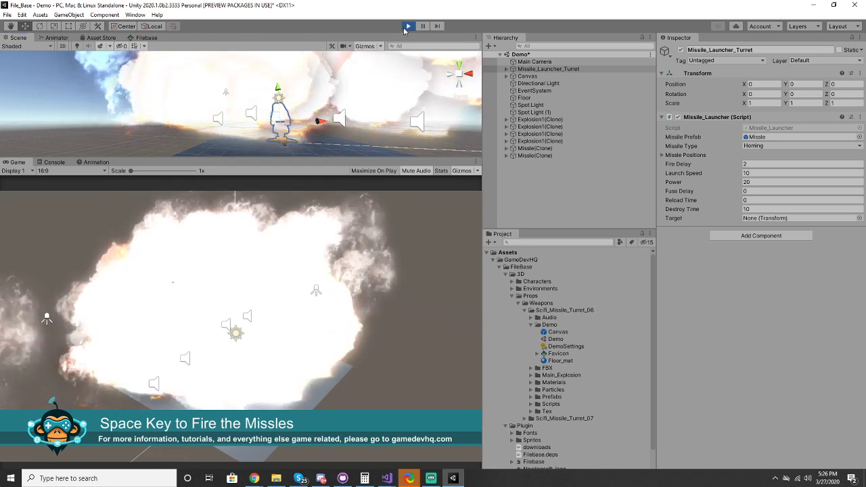
Step: Stop the running Demo scene and show the Filebase store view
click(407, 26)
alt+drag(399, 81, 512, 182)
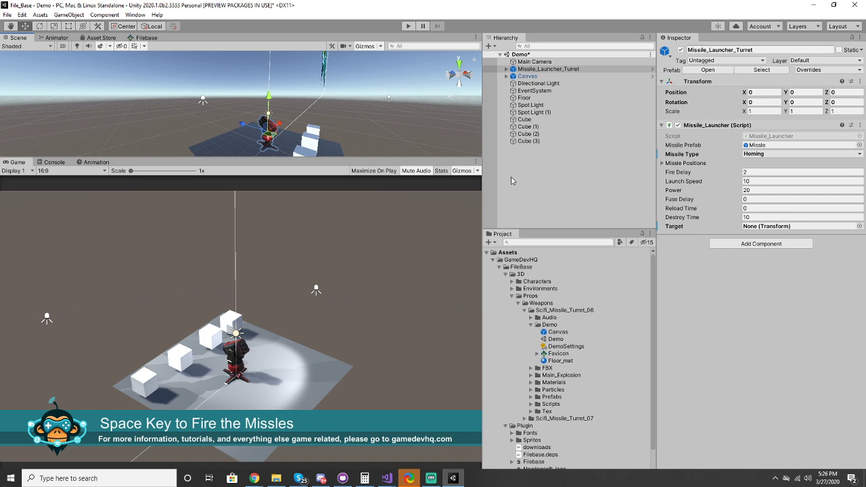
click(145, 38)
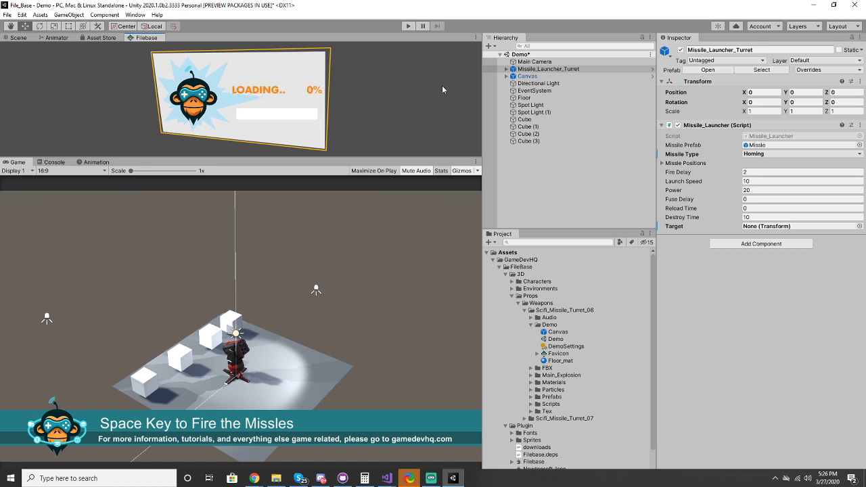
Step: Expand the Missile_Launcher_Turret hierarchy down to its individual missiles and inspect Missle_4
click(534, 69)
click(527, 76)
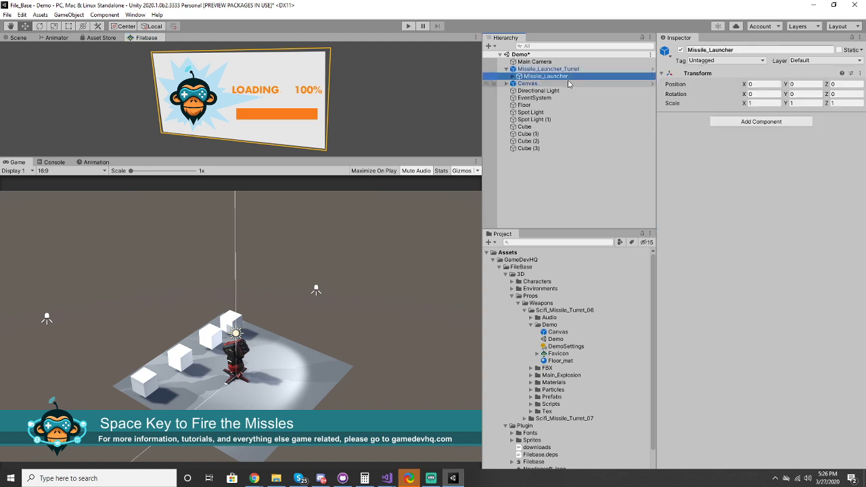
key(Up)
key(Right)
key(Right)
key(Right)
key(Right)
key(Right)
key(Right)
key(Right)
key(Right)
key(Right)
key(Right)
key(Right)
key(Right)
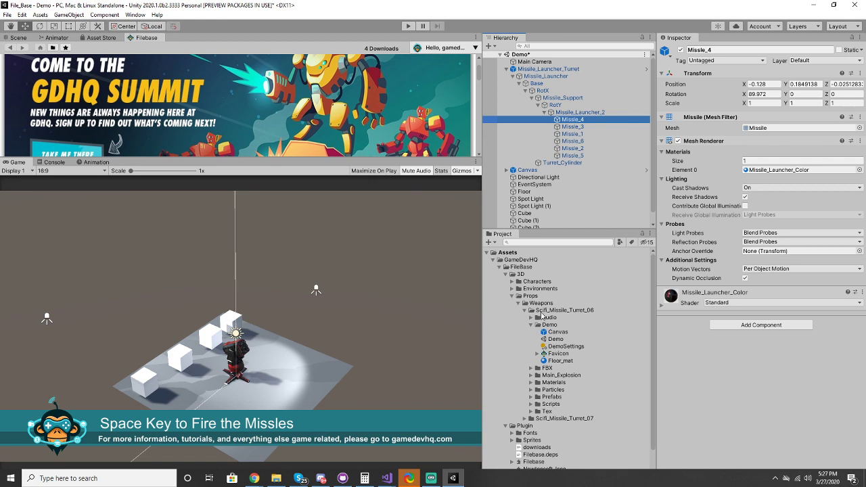
Step: Inspect the Missle prefab's script settings and locate its assigned explosion prefab in the project
double_click(552, 397)
click(579, 404)
key(Down)
key(Down)
scroll(708, 257, down, 5)
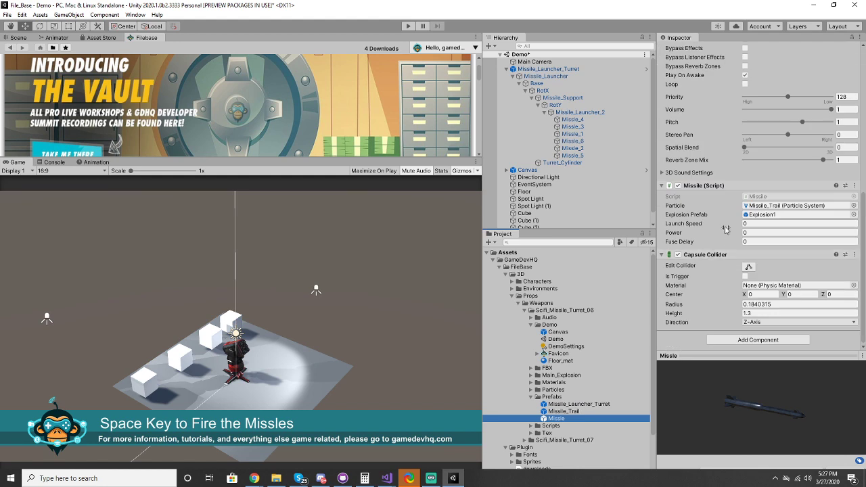
click(758, 215)
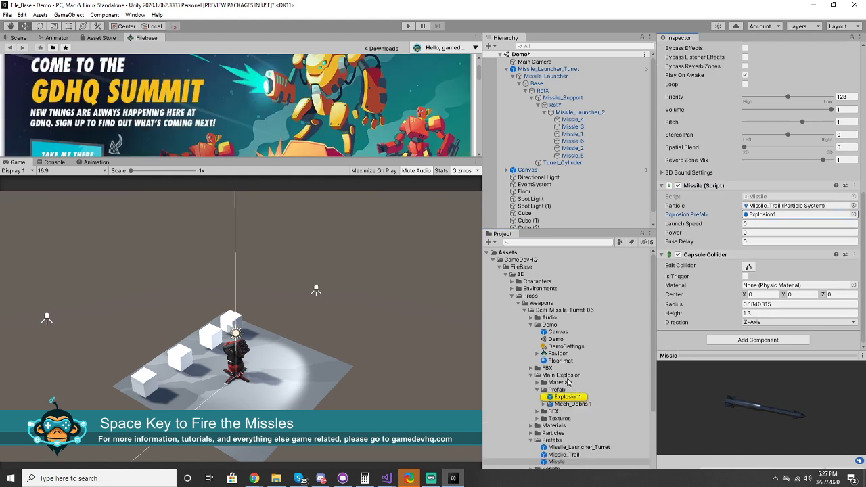
Step: Look at the Main_Explosion folder in the project tree and collapse it
click(563, 376)
click(564, 390)
key(Left)
key(Left)
key(Left)
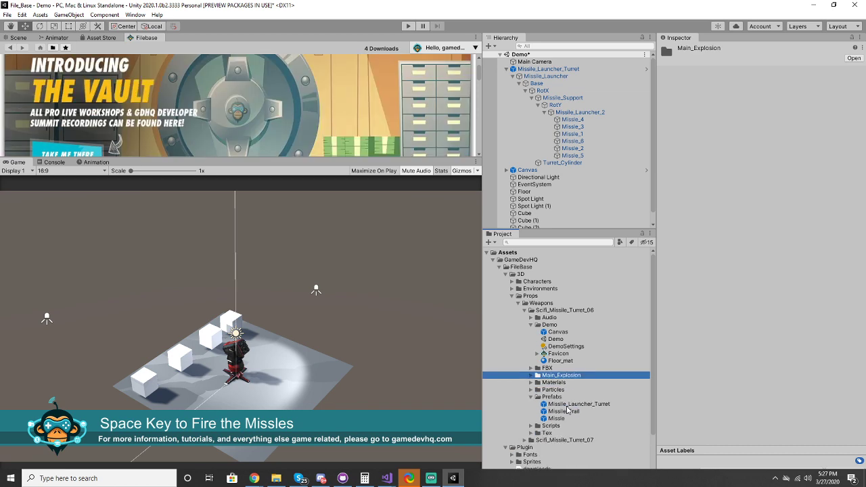
key(Up)
key(Up)
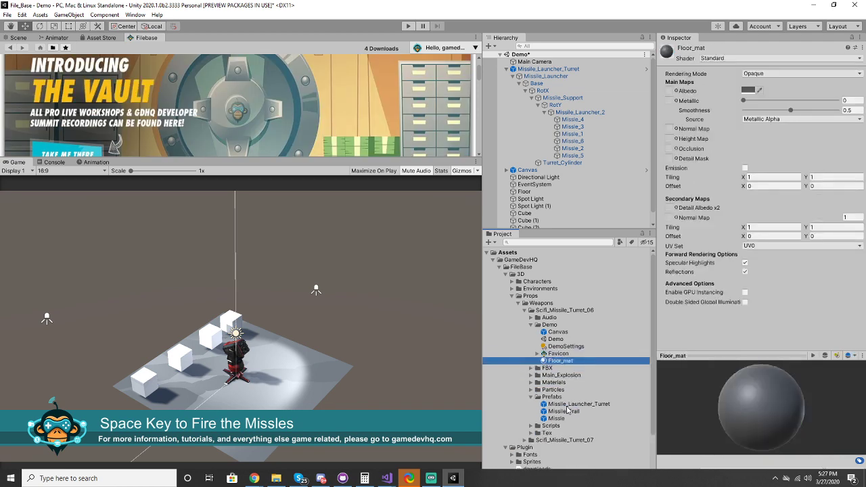
key(Down)
key(Down)
key(Right)
key(Left)
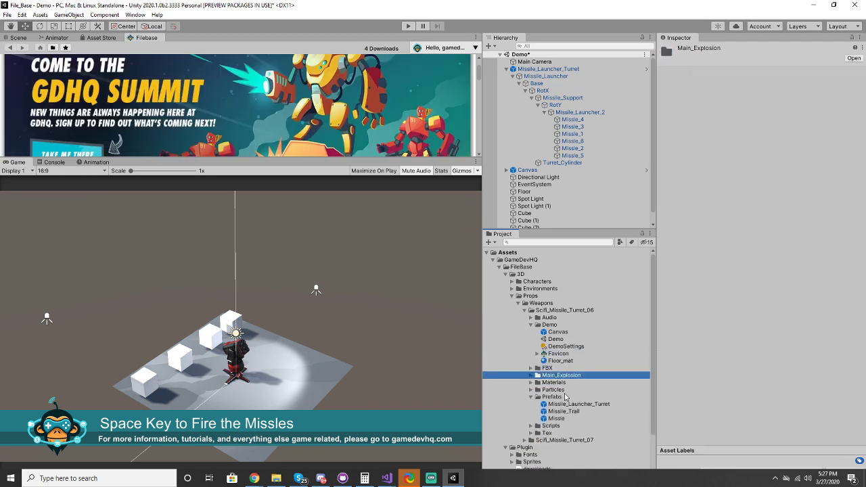
Step: Search the Filebase store for "explosion"
click(91, 37)
click(57, 38)
click(145, 38)
scroll(74, 98, down, 3)
scroll(71, 82, down, 3)
scroll(122, 74, up, 10)
click(173, 68)
text(explosion)
key(Return)
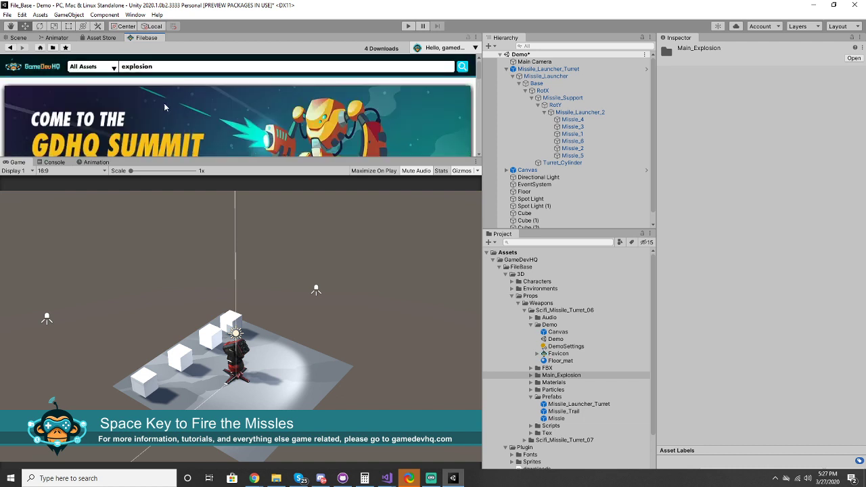
Step: Open the Main Explosion asset from the store listing and review its details
scroll(173, 118, down, 5)
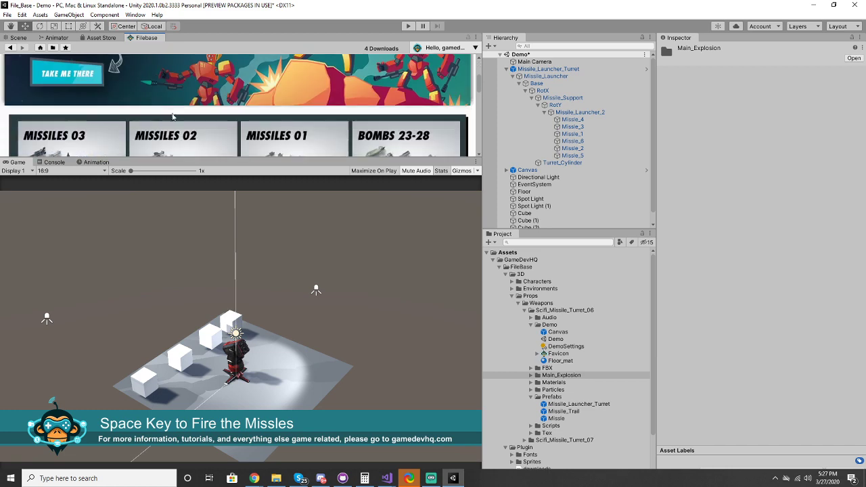
scroll(180, 119, down, 2)
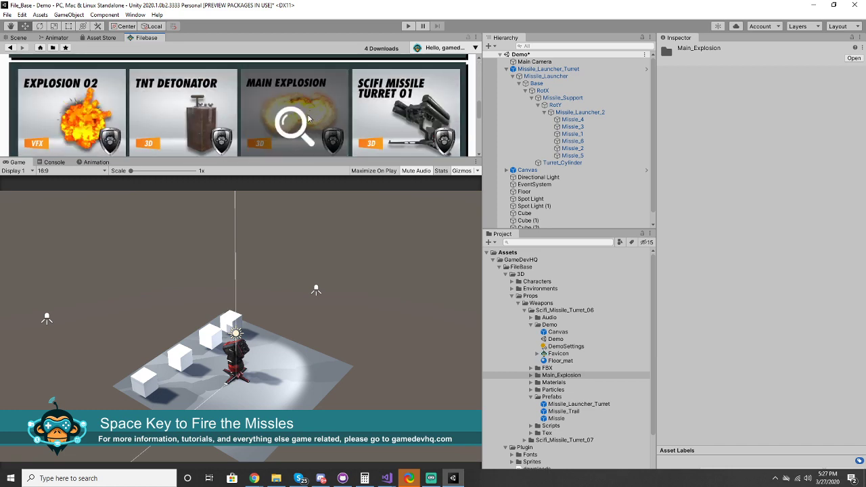
click(297, 121)
scroll(190, 119, down, 3)
scroll(163, 118, up, 2)
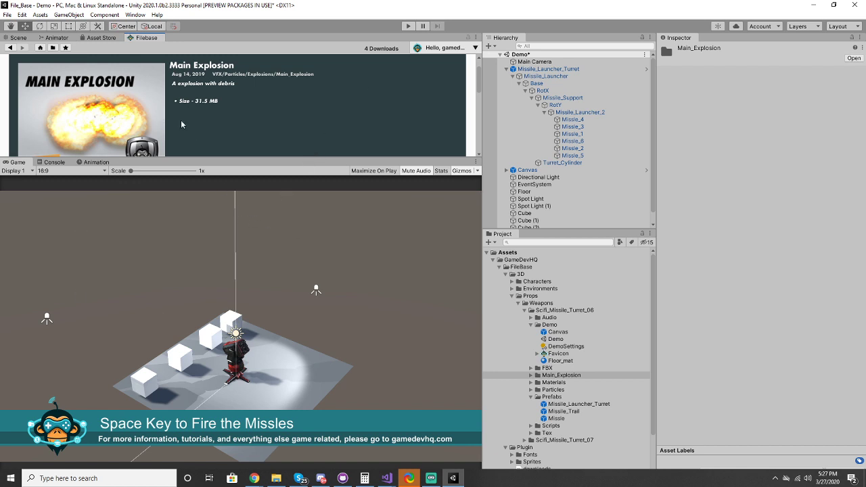
Step: Collapse the Demo and Prefabs folders inside Scifi_Missile_Turret_06
click(550, 325)
key(Left)
key(Down)
key(Down)
key(Down)
key(Down)
key(Down)
key(Left)
Step: Look through the Prefabs folder down to the Missle prefab and collapse the folder again
key(Up)
key(Up)
key(Down)
key(Down)
key(Down)
key(Right)
key(Down)
key(Down)
key(Up)
key(Down)
key(Down)
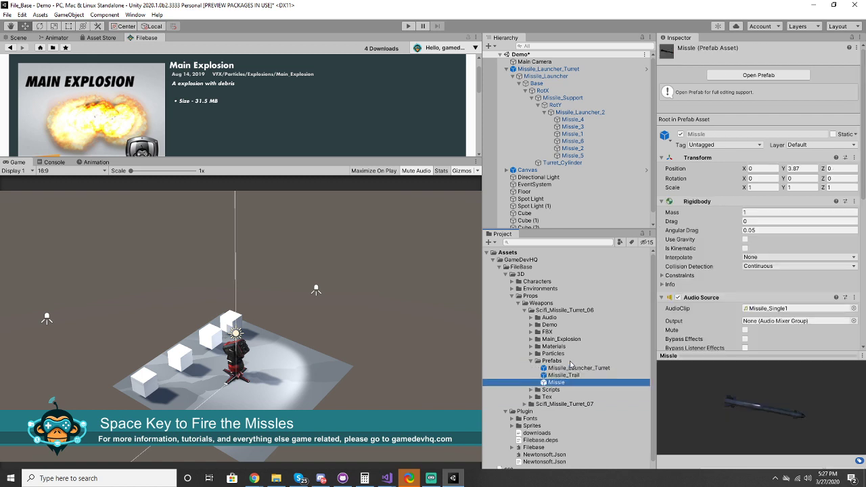
click(535, 363)
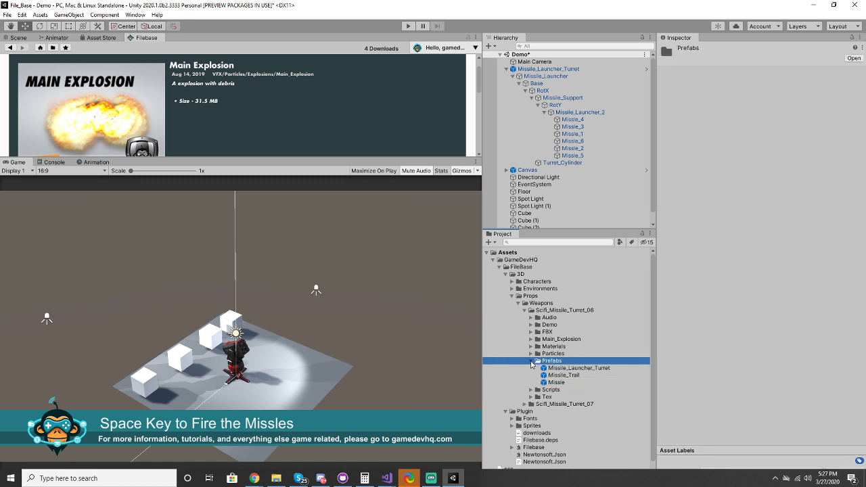
click(531, 362)
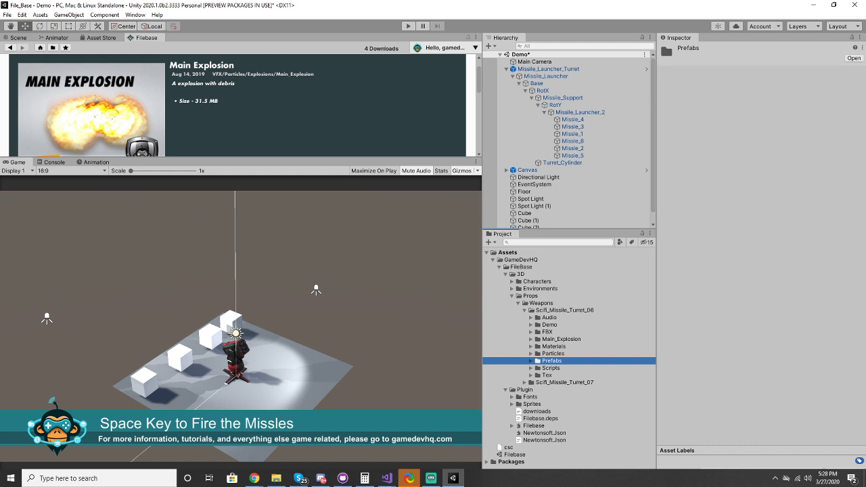
Step: Make the Filebase view taller and filter the store to All Assets
key(alt+Tab)
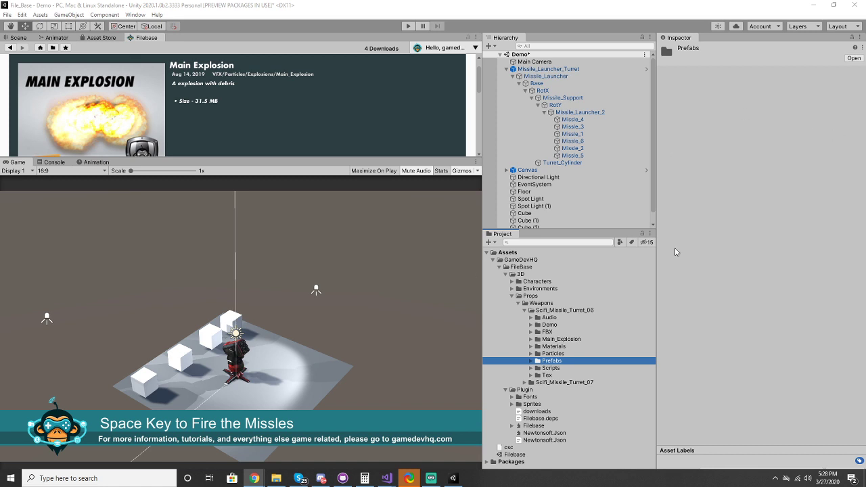
drag(263, 157, 257, 228)
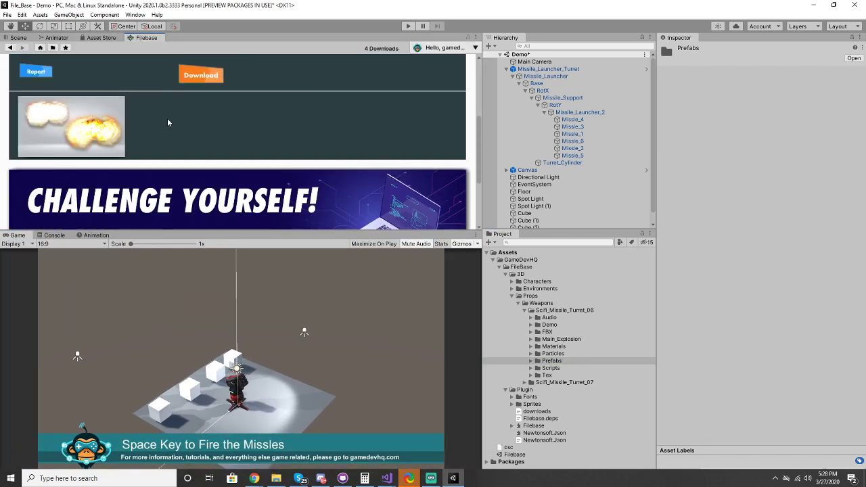
click(91, 66)
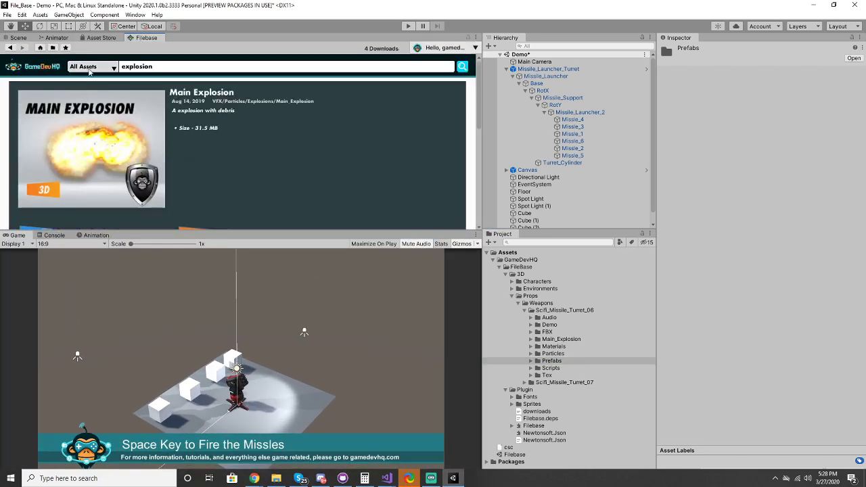
click(98, 86)
Step: Clear the store's search term and reload the All Assets listing
click(153, 69)
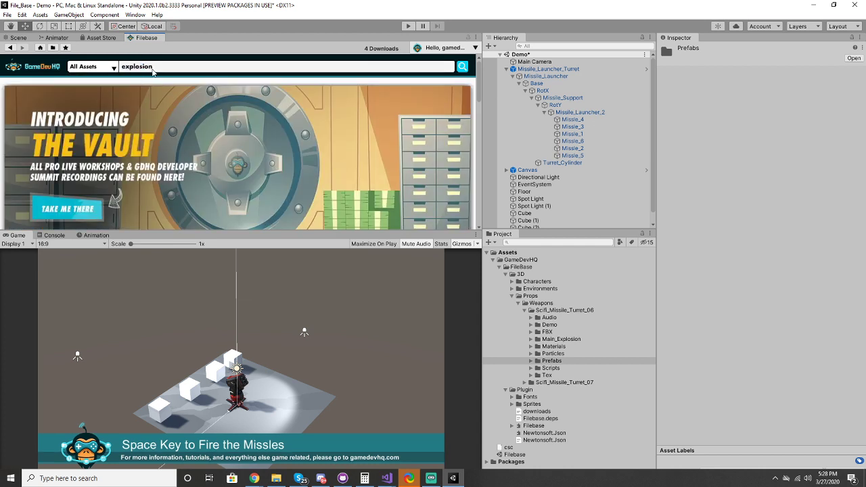
key(BackSpace)
key(BackSpace)
key(BackSpace)
key(BackSpace)
key(BackSpace)
key(BackSpace)
key(BackSpace)
key(BackSpace)
click(93, 67)
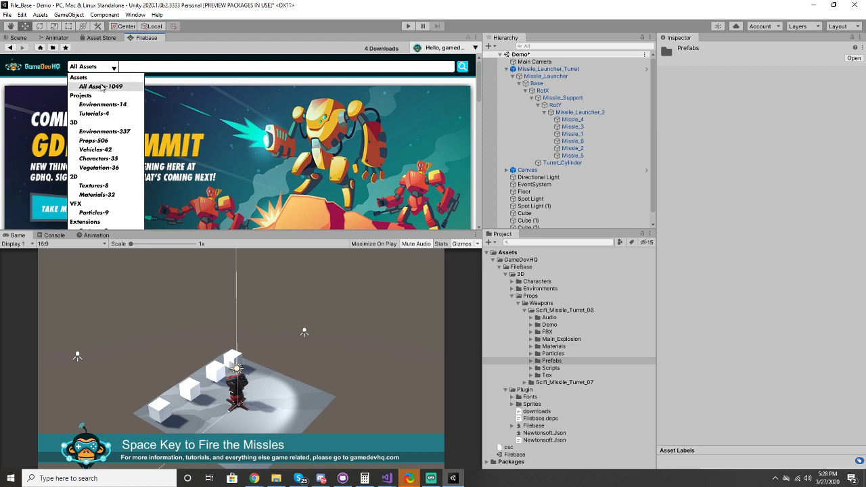
click(102, 87)
Step: Browse the All Assets listing to its second page and review the Gems 01-06 asset's details
scroll(172, 146, down, 5)
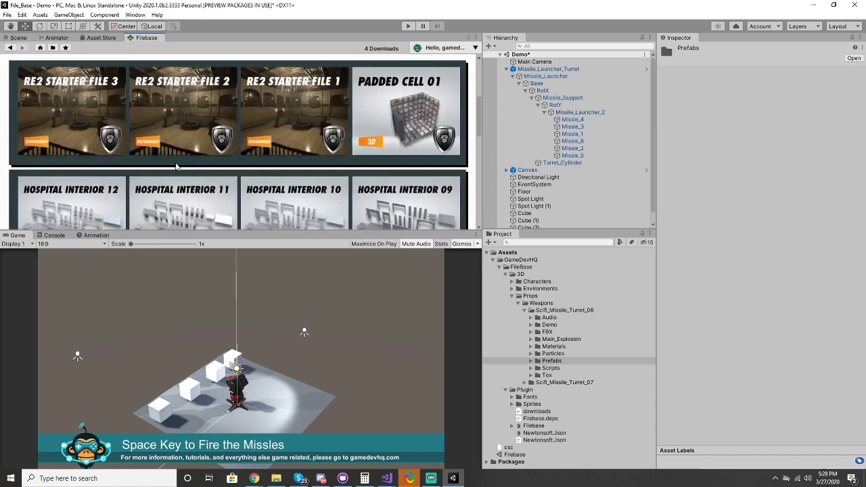
scroll(180, 176, down, 4)
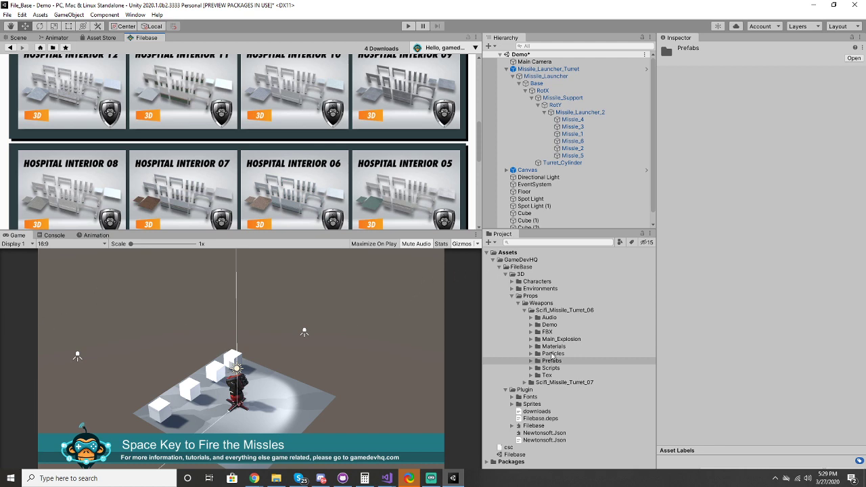
scroll(199, 193, down, 3)
click(224, 132)
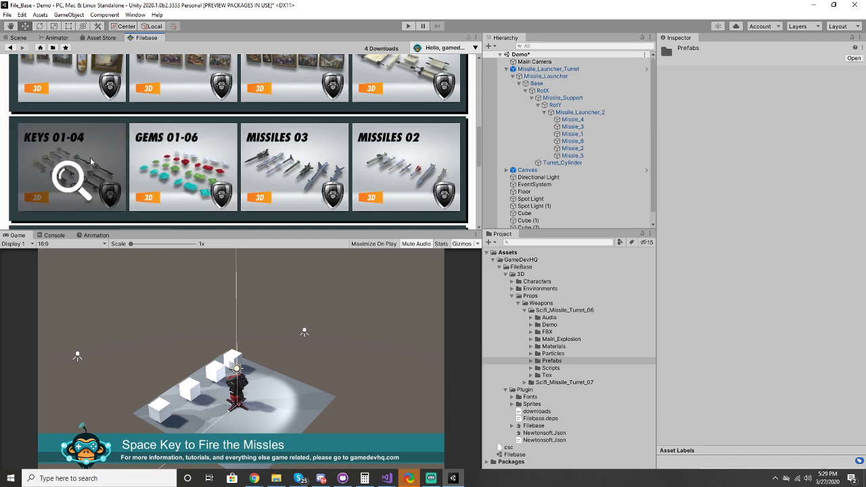
click(196, 162)
scroll(190, 157, down, 2)
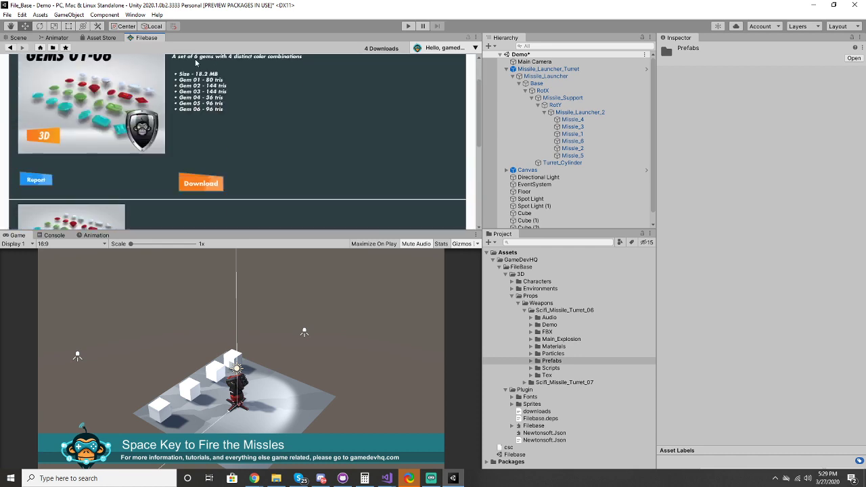
scroll(88, 162, up, 2)
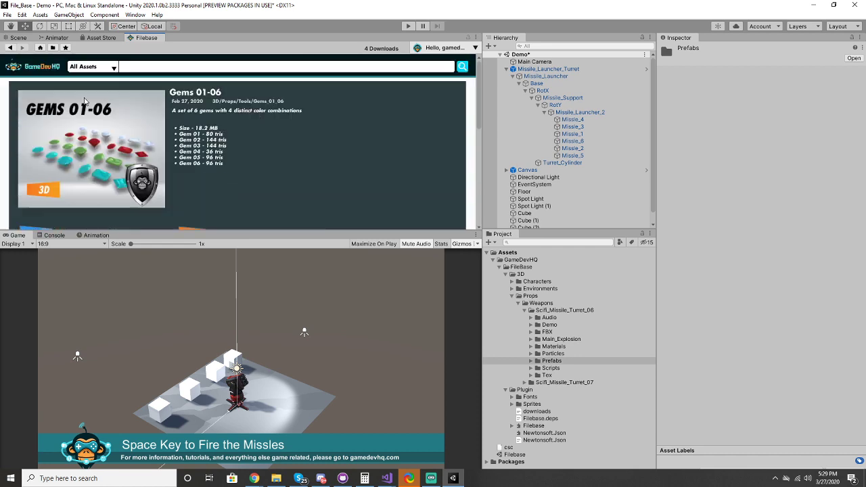
Step: Leave the Gems asset and page further through the store's asset listing
click(39, 67)
scroll(263, 188, down, 5)
scroll(262, 189, down, 2)
click(238, 160)
scroll(265, 198, down, 4)
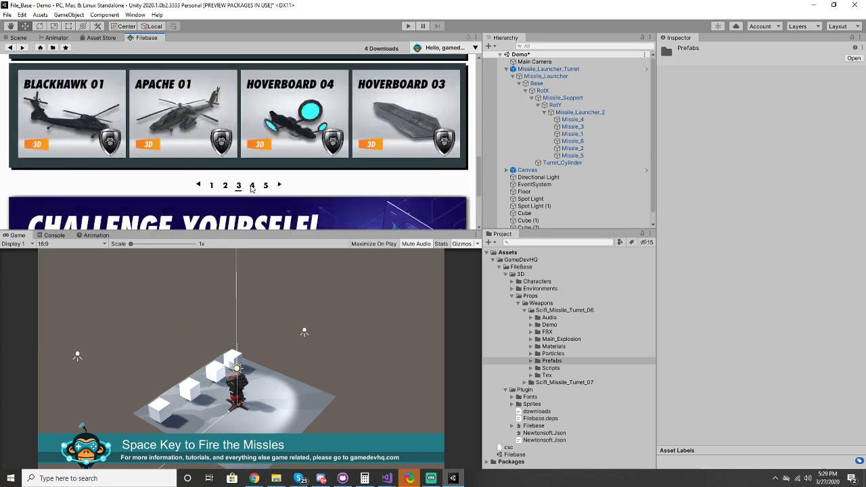
click(264, 189)
click(274, 188)
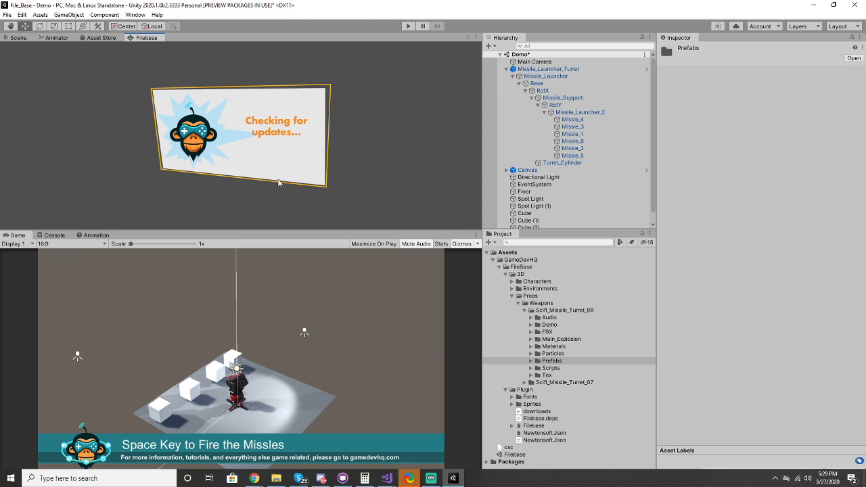
Step: Enlarge the Filebase view further and look over the asset categories on its home page
drag(258, 230, 284, 378)
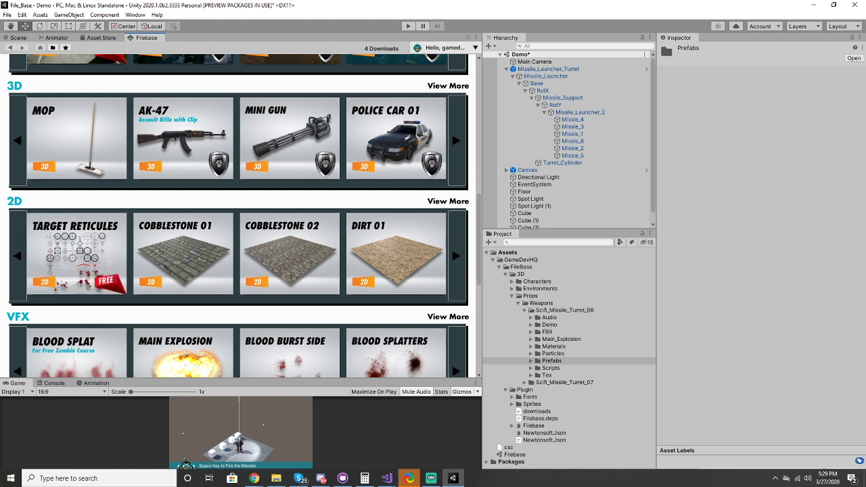
scroll(287, 263, down, 2)
scroll(286, 262, up, 5)
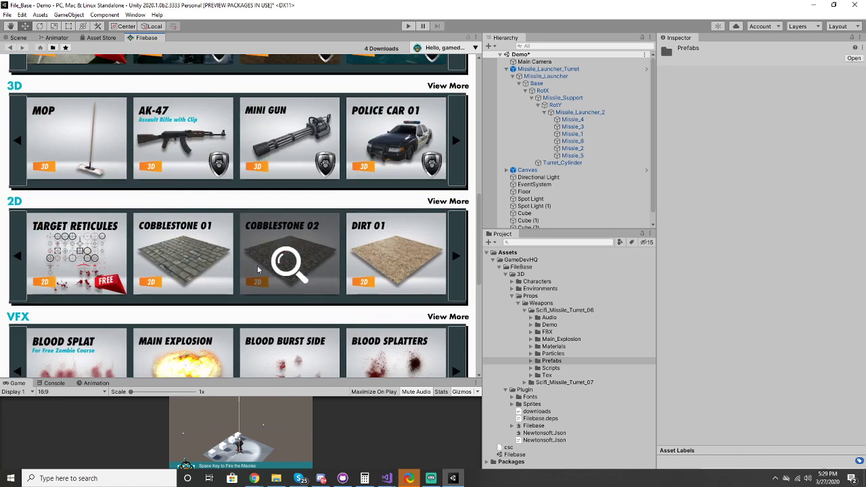
scroll(76, 68, up, 5)
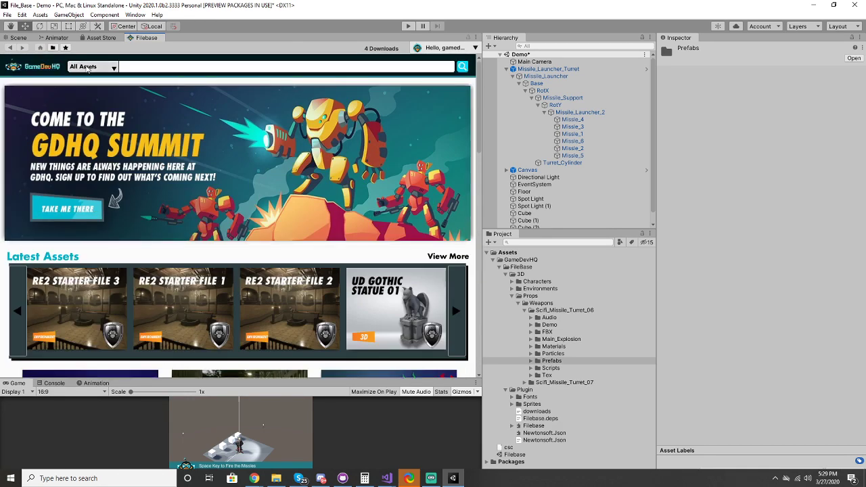
Step: Load the All Assets listing and review the store's list of asset categories
click(76, 66)
click(108, 87)
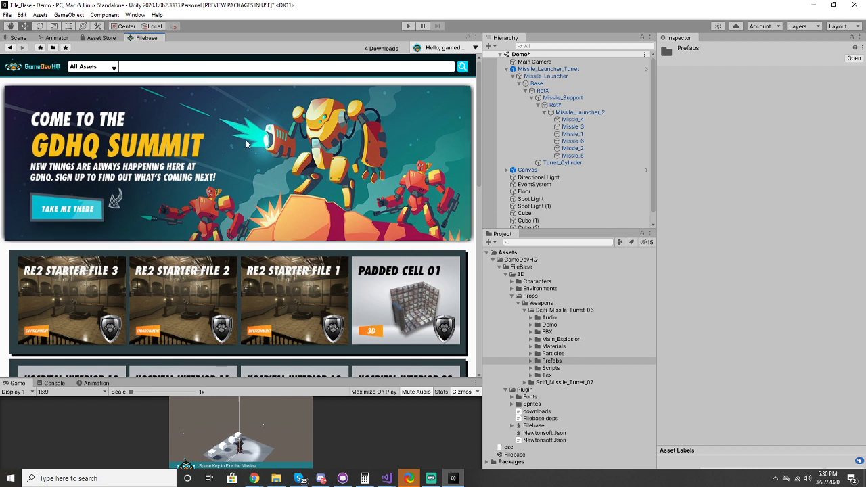
click(103, 67)
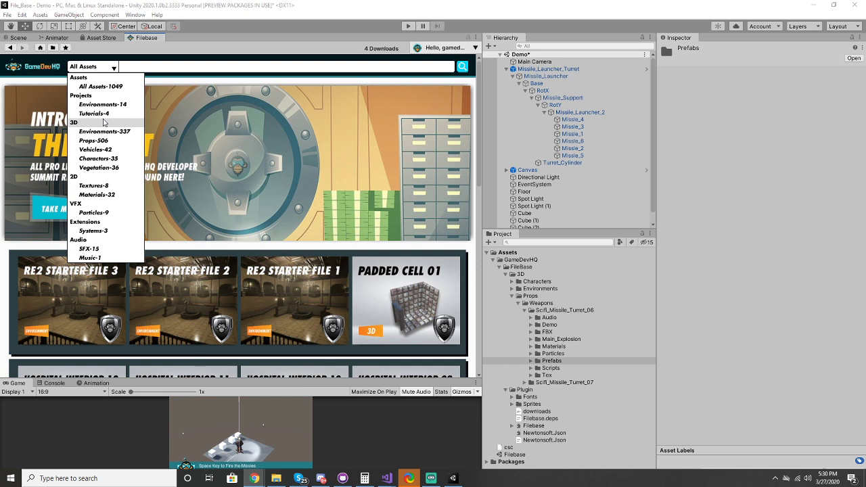
mouse_move(104, 150)
mouse_move(142, 214)
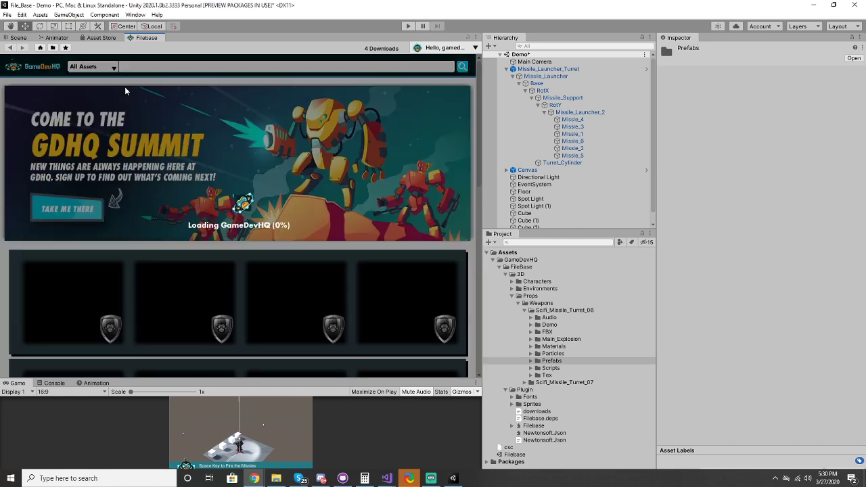
Step: Try to move the All Assets listing to page 5, and look over the asset categories on the store's home page
scroll(246, 287, down, 5)
click(252, 190)
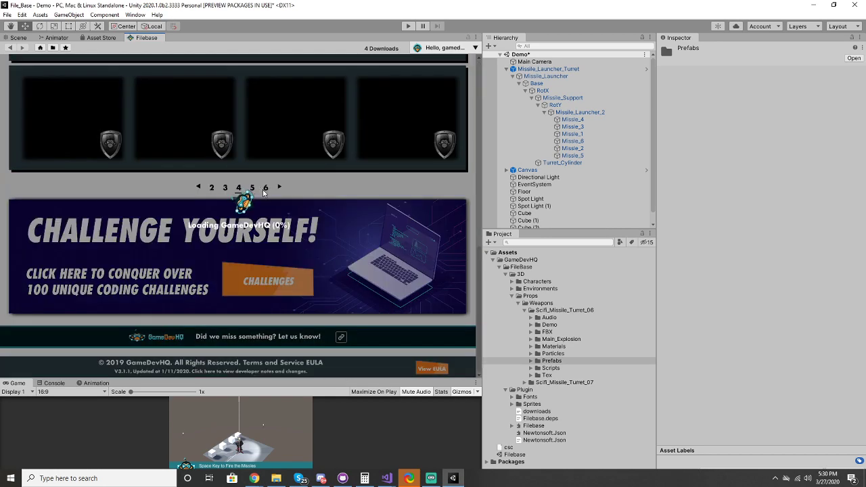
click(253, 190)
click(253, 191)
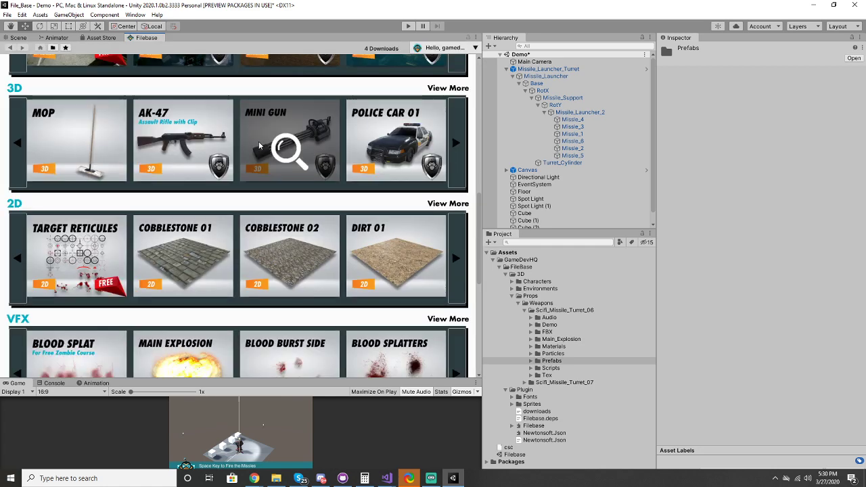
scroll(163, 210, up, 10)
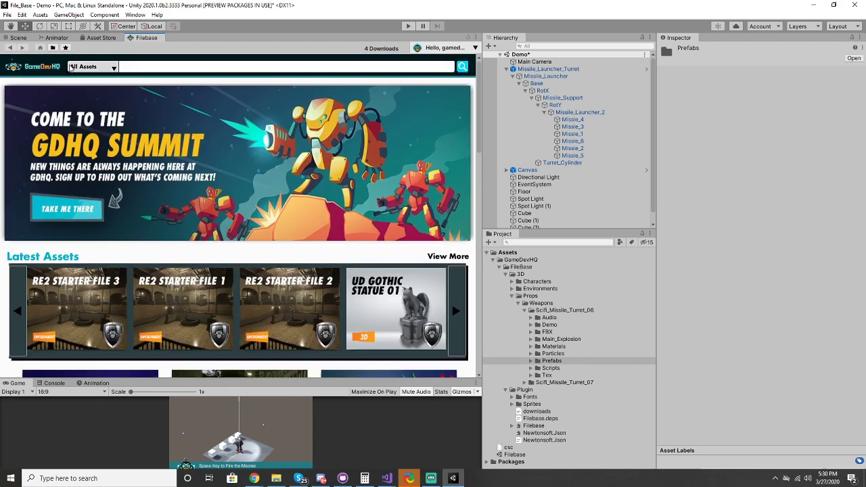
Step: Load the All Assets listing again and advance it to page 6
click(78, 69)
scroll(265, 226, down, 10)
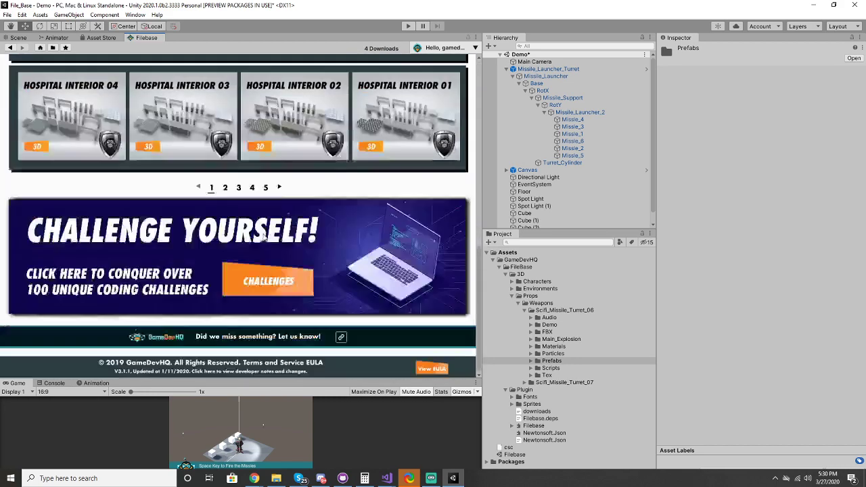
click(266, 188)
click(280, 187)
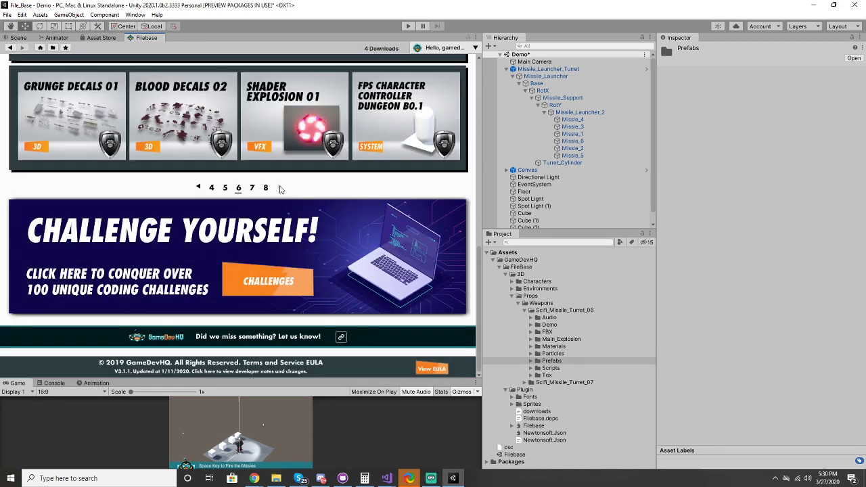
Step: Look over the assets on page 6, advance the listing to page 7 and examine its assets
scroll(279, 187, up, 2)
scroll(280, 186, up, 2)
scroll(279, 203, down, 3)
click(279, 217)
scroll(278, 219, up, 2)
scroll(277, 217, up, 3)
scroll(269, 227, down, 1)
scroll(404, 157, up, 1)
scroll(68, 257, down, 3)
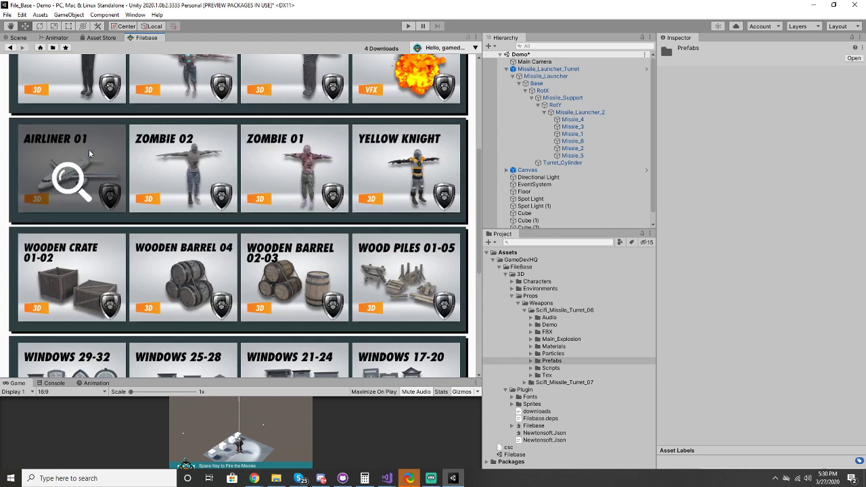
scroll(341, 304, down, 1)
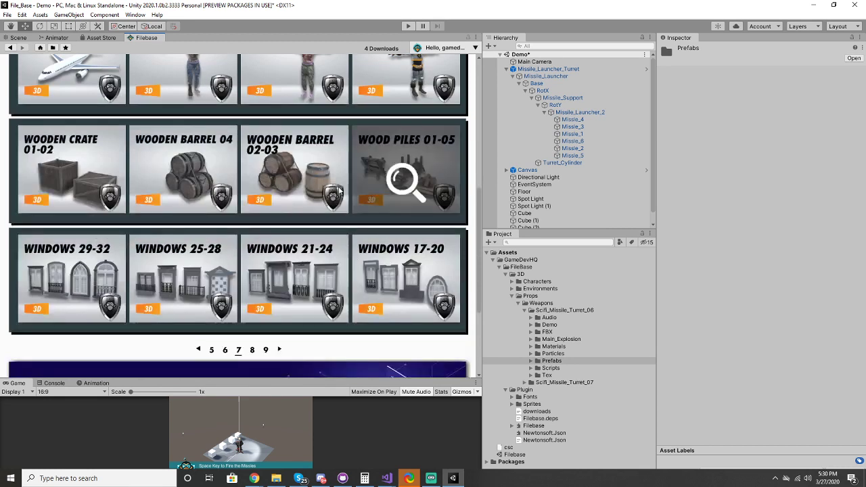
Step: Advance the listing to page 8 and examine the assets offered there
click(280, 348)
scroll(319, 284, up, 1)
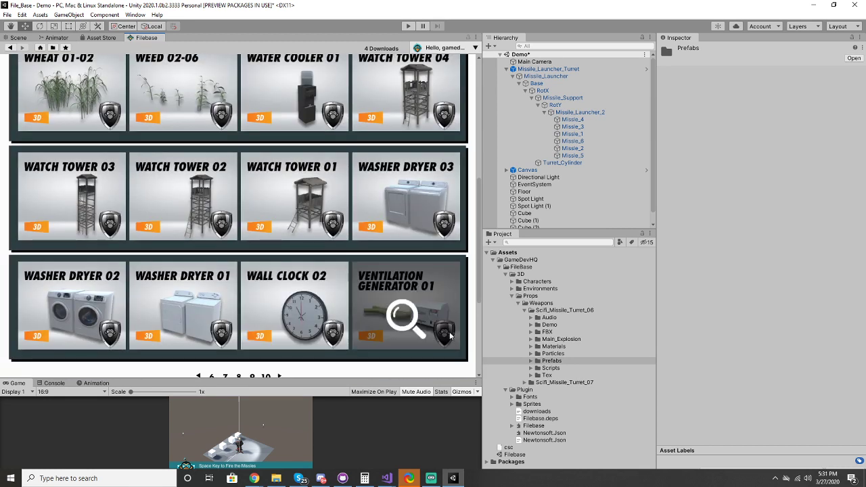
scroll(435, 314, down, 2)
scroll(271, 291, up, 6)
scroll(230, 280, down, 3)
scroll(230, 280, down, 3)
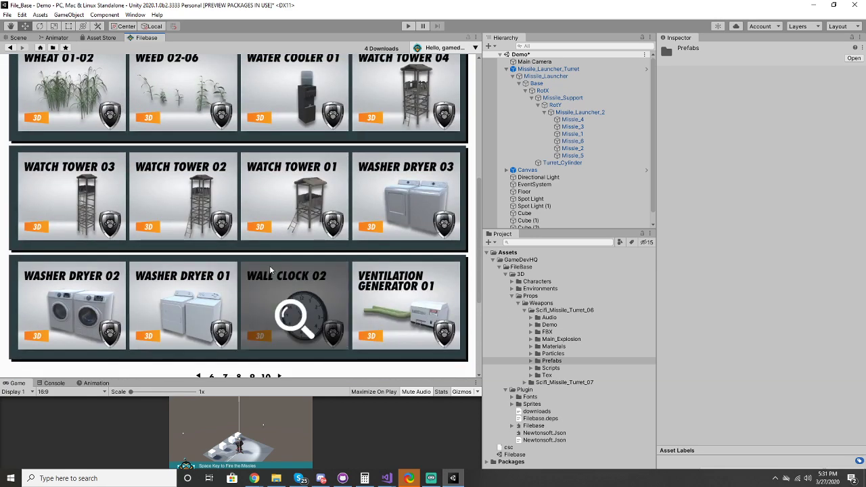
scroll(298, 286, down, 5)
scroll(296, 284, up, 2)
scroll(296, 285, down, 2)
scroll(291, 264, up, 6)
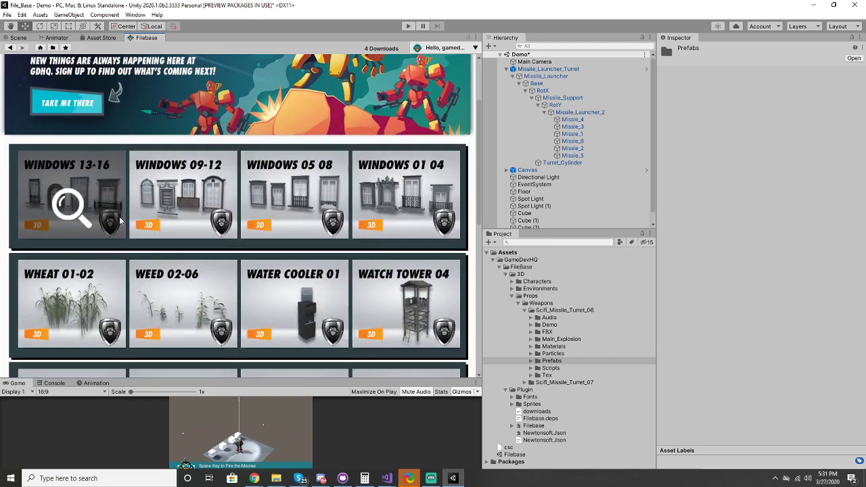
scroll(149, 152, down, 1)
scroll(174, 128, down, 3)
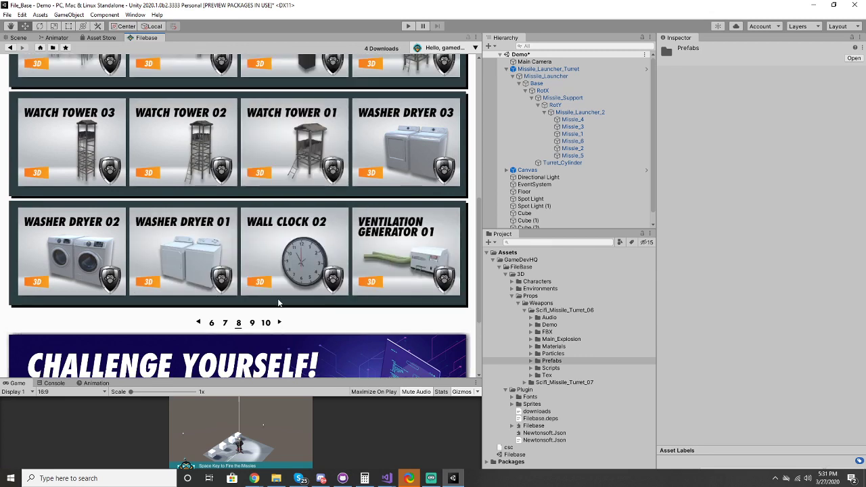
scroll(349, 182, down, 2)
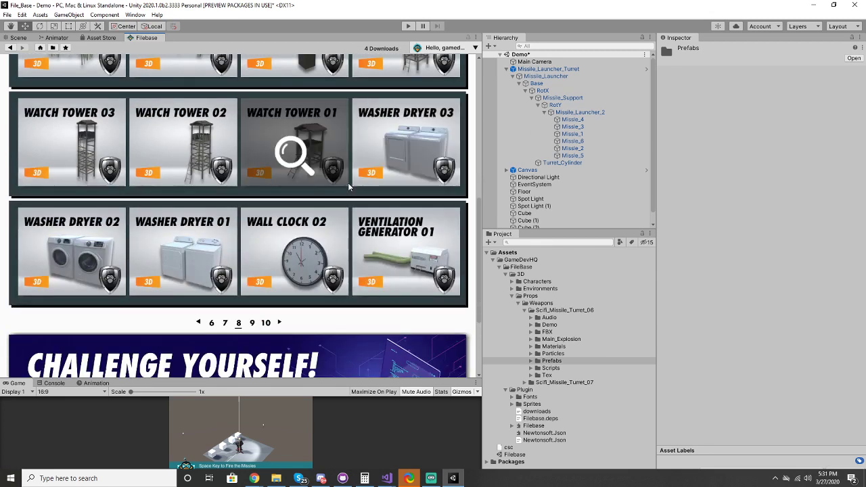
scroll(317, 280, up, 5)
scroll(317, 276, down, 4)
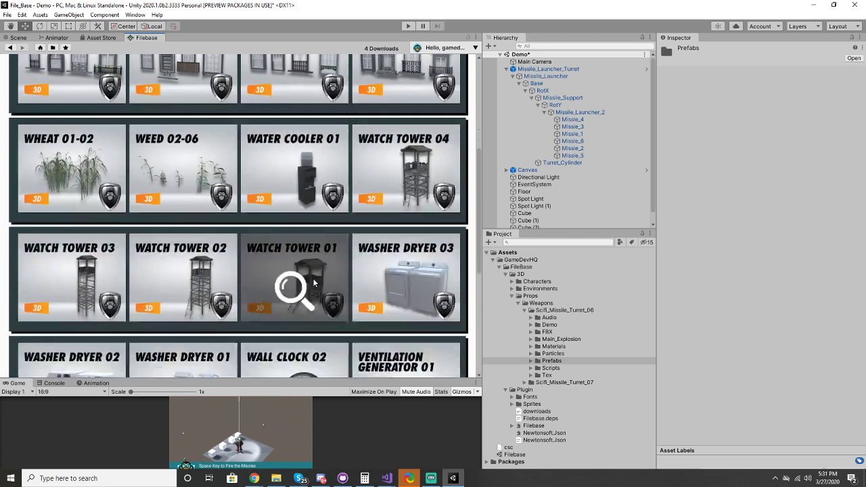
scroll(287, 233, up, 4)
scroll(287, 233, up, 3)
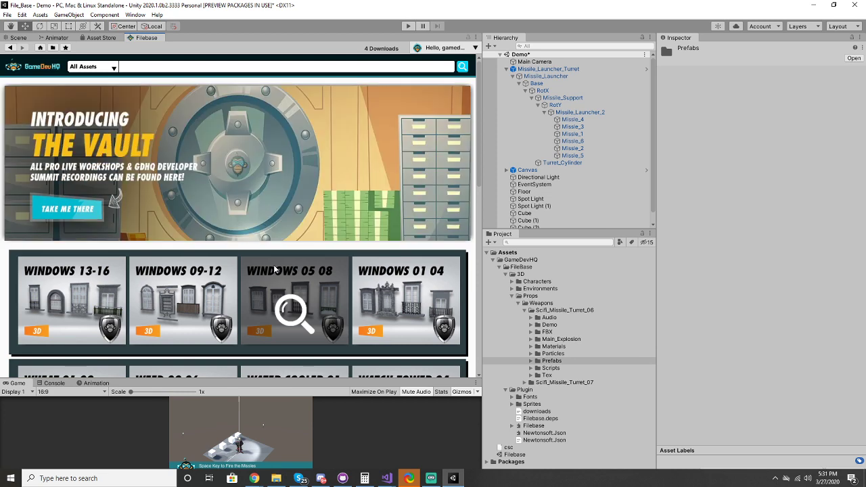
Step: Search the store for "money" and look through the matching assets
click(189, 65)
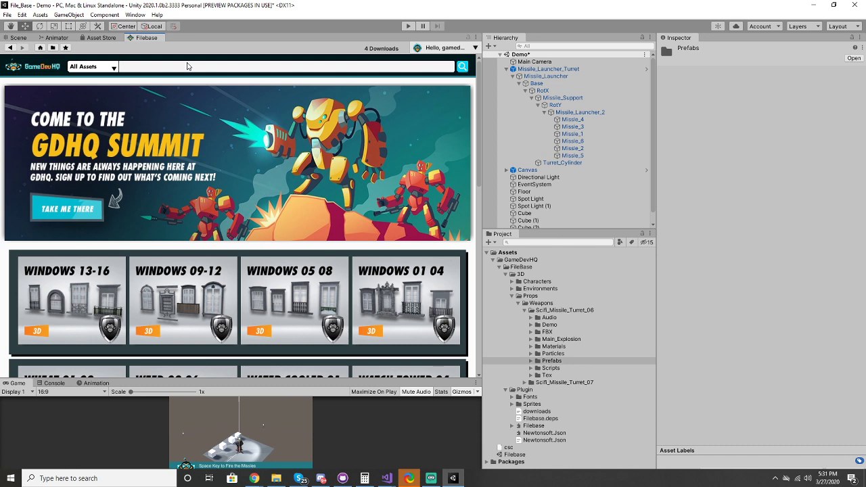
text(money)
key(Return)
scroll(214, 237, down, 4)
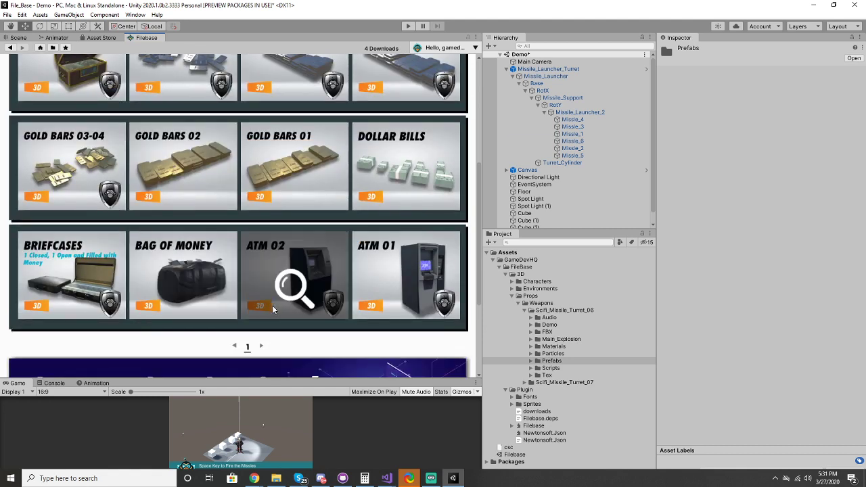
scroll(416, 184, up, 1)
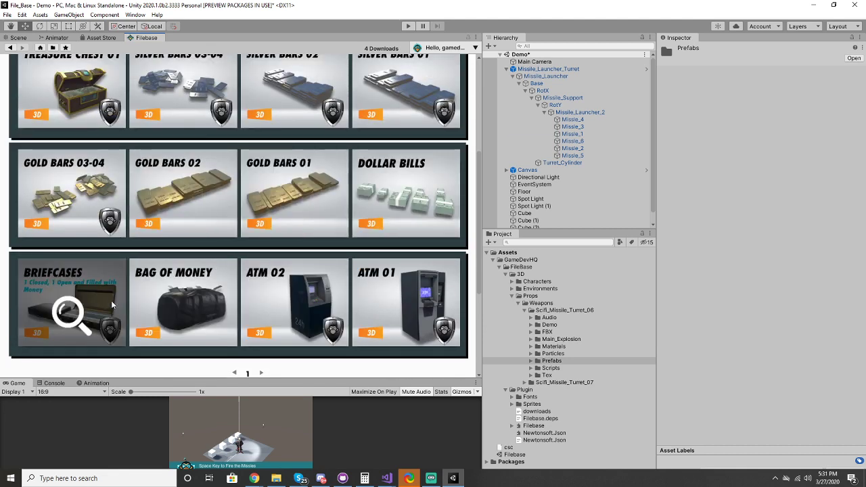
scroll(181, 223, up, 4)
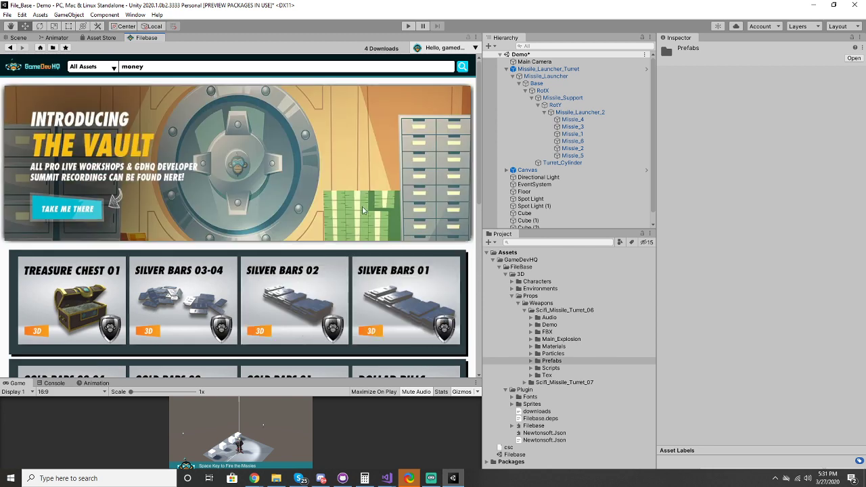
scroll(291, 271, down, 3)
scroll(321, 249, down, 1)
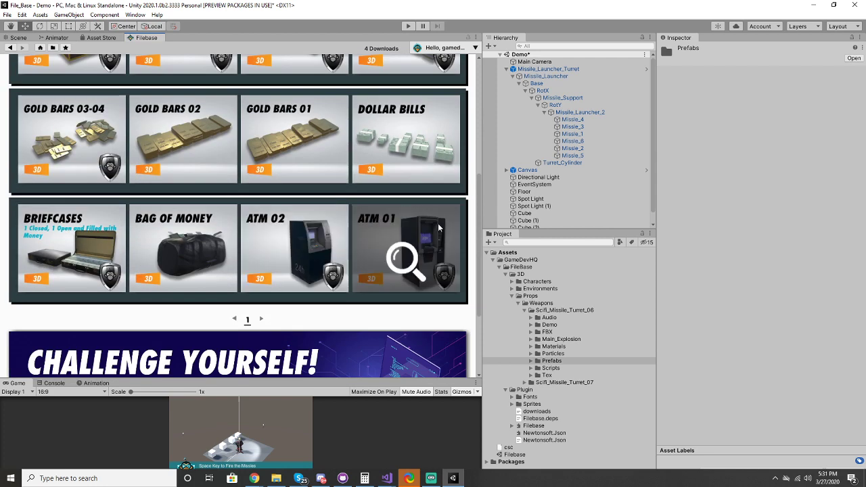
Step: Download the Bag of Money asset, import its complete package and locate its folder in the project
click(168, 249)
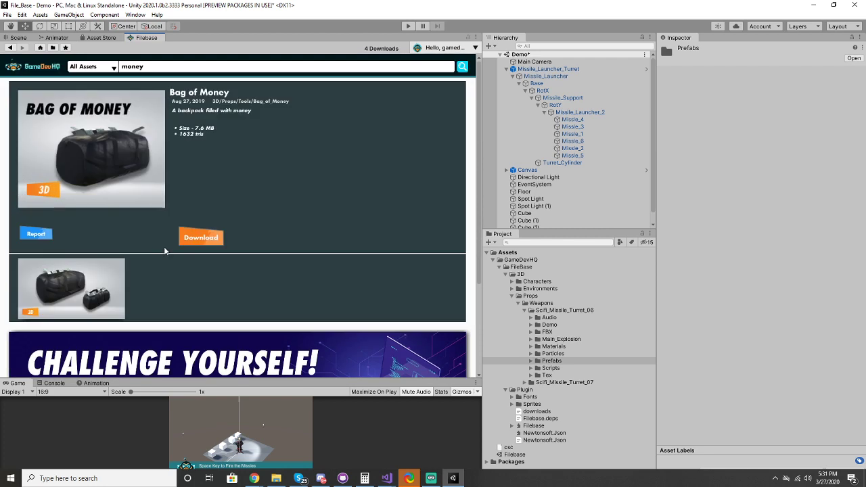
click(201, 238)
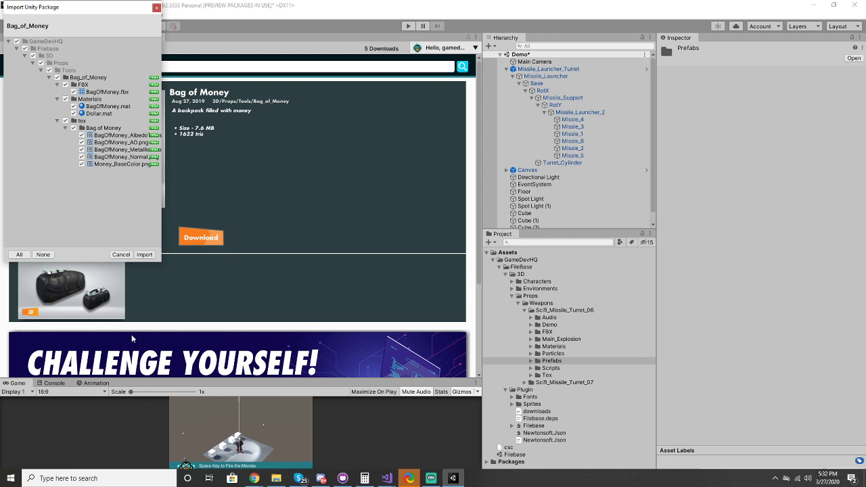
click(147, 256)
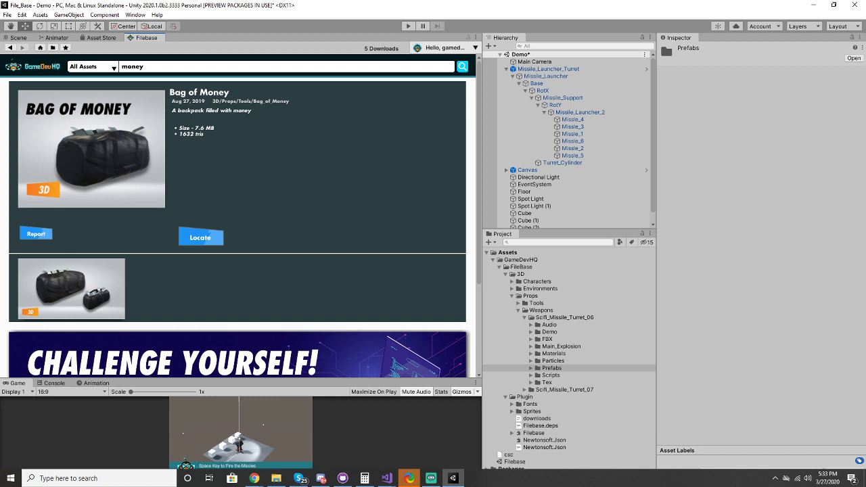
click(169, 68)
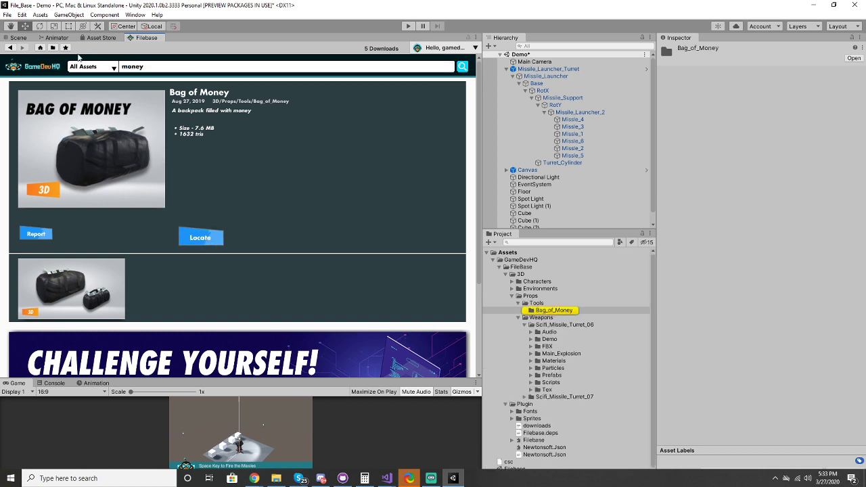
Step: Place the BagOfMoney model from its FBX folder in the Demo scene beside the missile turret and inspect it
click(18, 37)
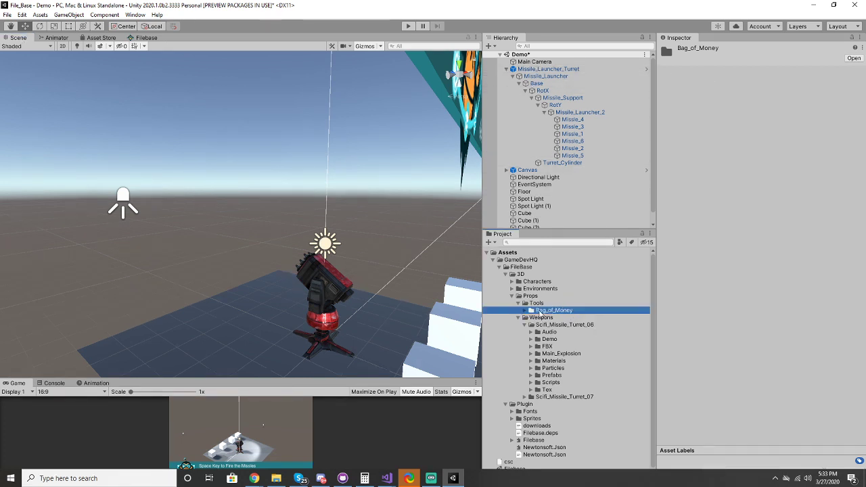
click(531, 310)
click(531, 318)
click(565, 325)
mouse_move(565, 325)
mouse_down()
mouse_move(190, 248)
mouse_move(227, 348)
mouse_move(241, 284)
mouse_move(455, 344)
mouse_move(559, 312)
mouse_up()
key(f)
click(314, 117)
scroll(257, 275, up, 5)
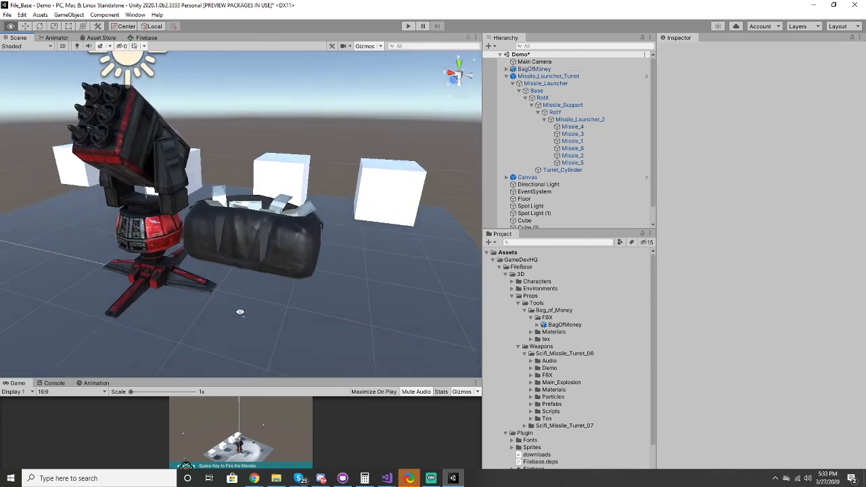
alt+drag(249, 278, 280, 322)
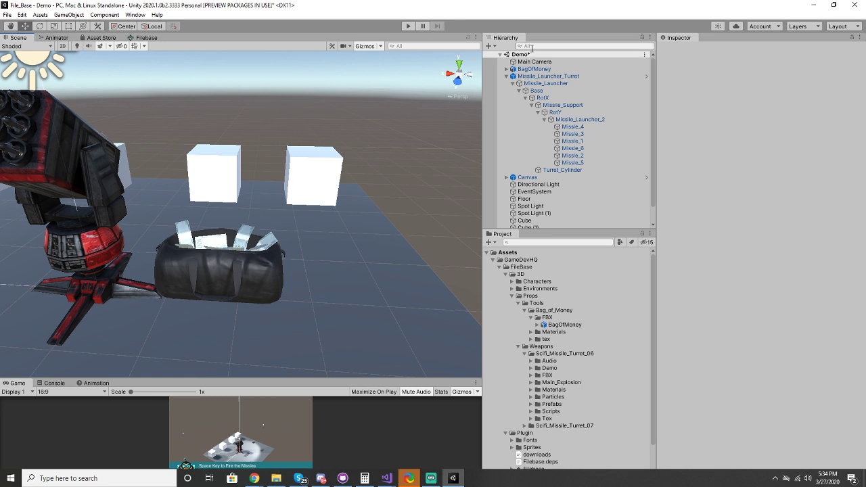
Step: Return to the Filebase store, search for "mop" and open the Mop asset's details
click(146, 38)
click(175, 70)
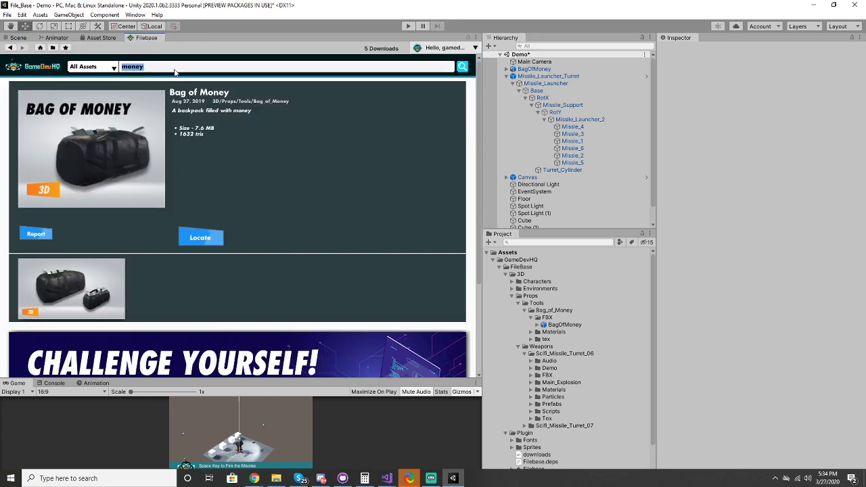
text(mop)
key(Return)
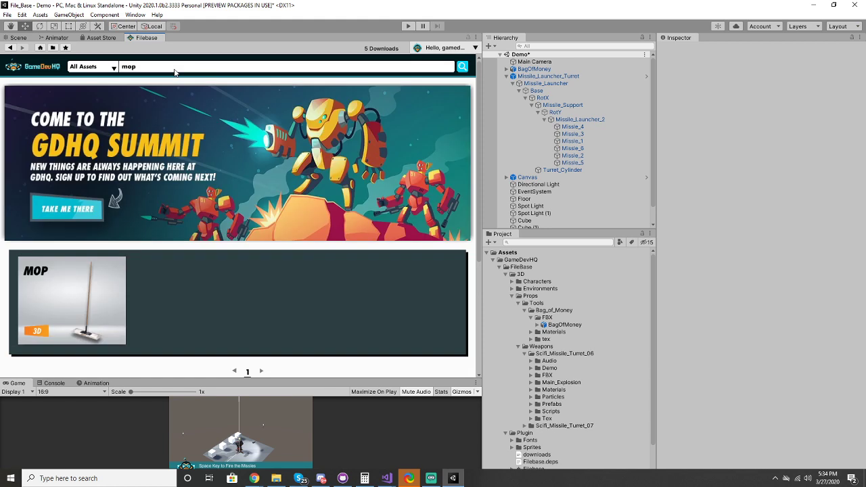
click(96, 310)
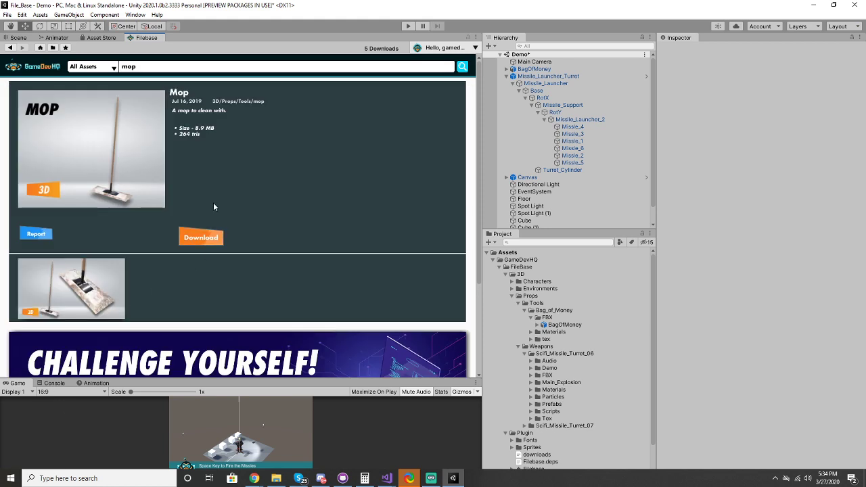
click(103, 293)
Step: Download the Mop asset, import its complete package and locate its folder in the project
click(195, 243)
click(195, 242)
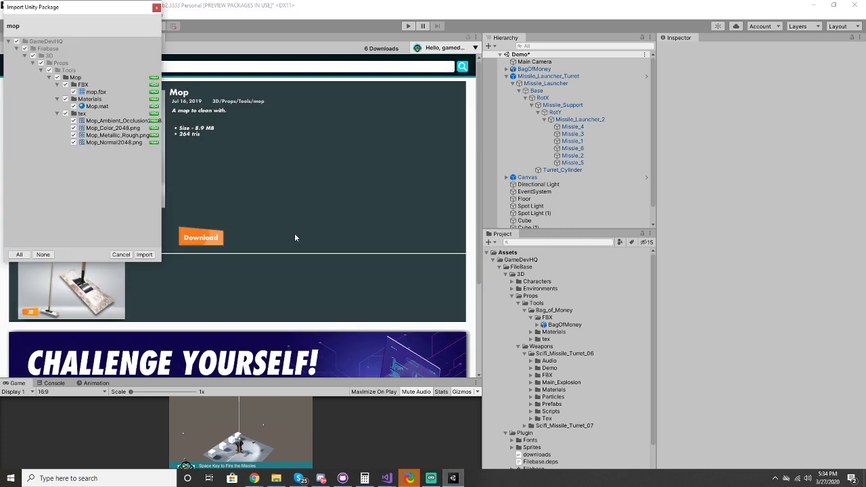
click(144, 254)
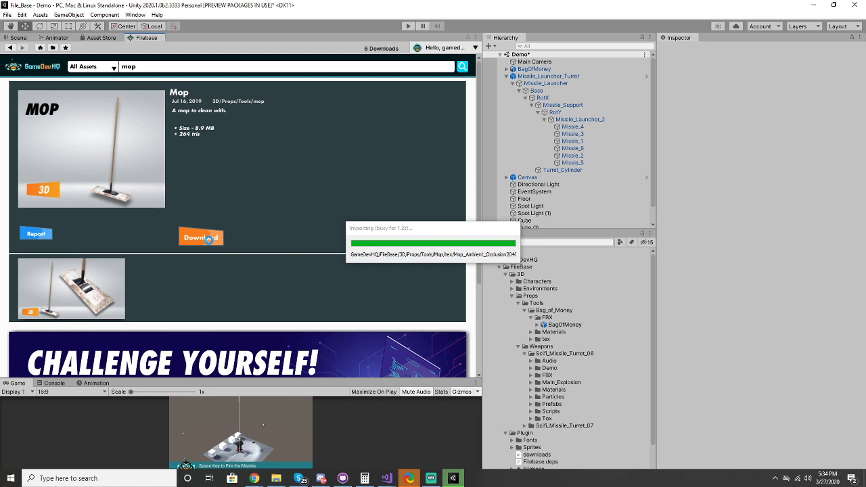
click(203, 236)
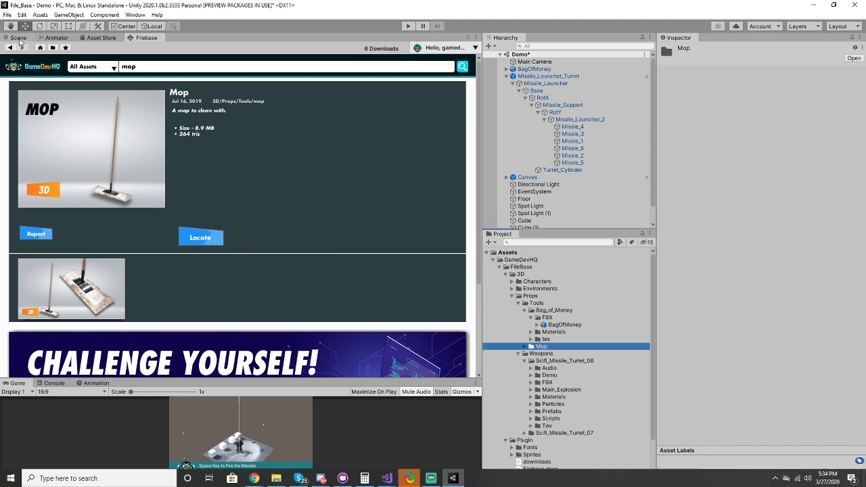
Step: Place the mop model from its FBX folder in the Demo scene near the money bag, inspect it and return to the Filebase store
click(19, 38)
click(525, 347)
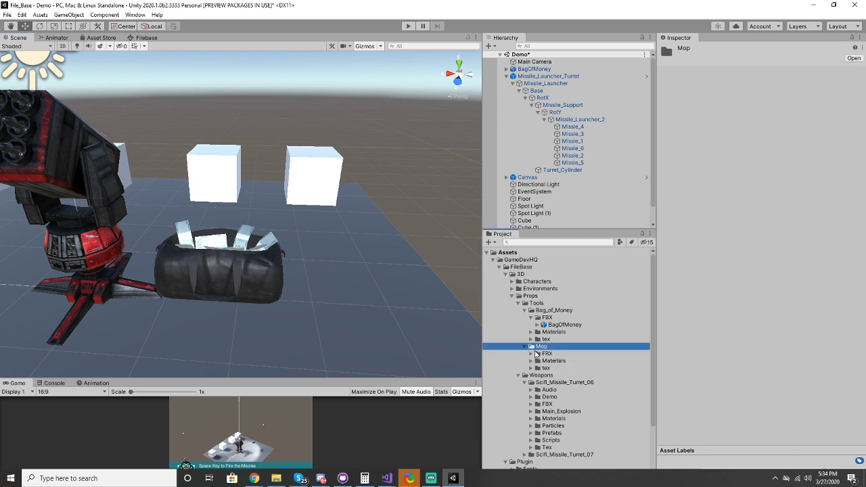
click(536, 354)
click(532, 354)
drag(552, 360, 338, 269)
key(f)
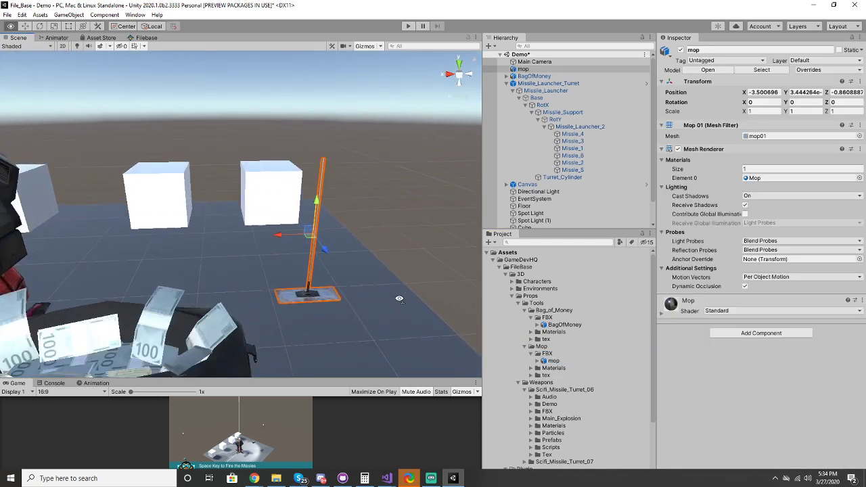
click(369, 312)
right_drag(351, 237, 135, 68)
click(128, 38)
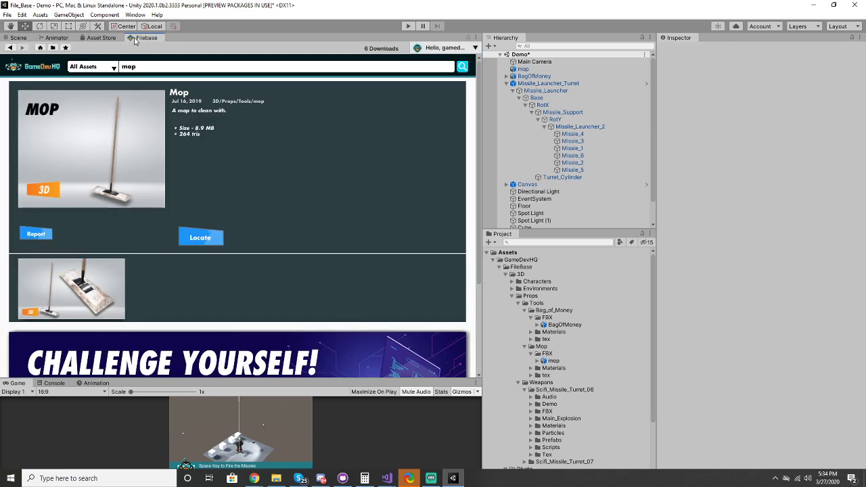
Step: Open the list of downloaded Filebase assets and locate Bag of Money, Alien 01 and Cave System in the project
click(52, 46)
scroll(155, 183, down, 3)
scroll(171, 232, up, 3)
click(177, 228)
scroll(569, 328, down, 2)
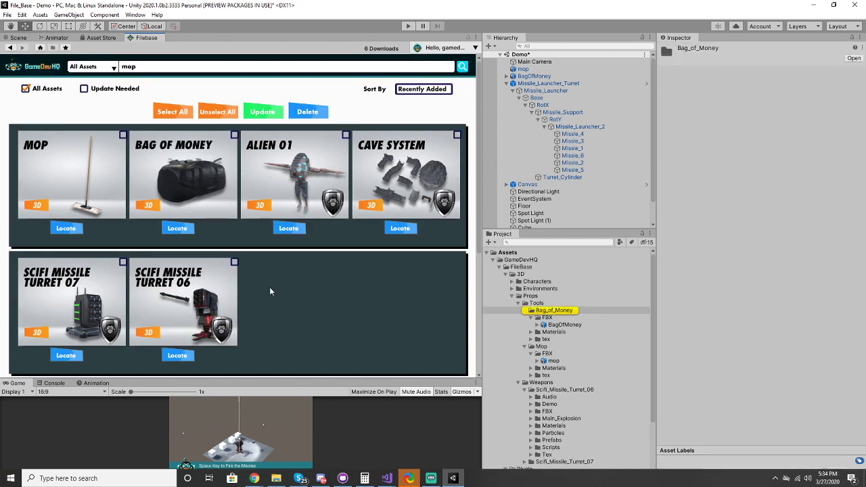
click(289, 228)
click(400, 228)
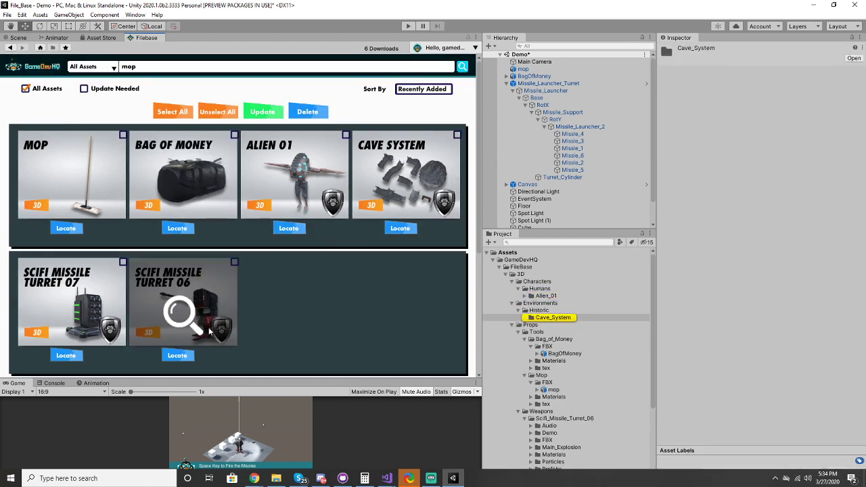
Step: Locate Scifi Missile Turret 06 and 07 in the project and place the Scifi_Missile_Turret_07 model in the Demo scene beside the mop
click(177, 355)
click(67, 357)
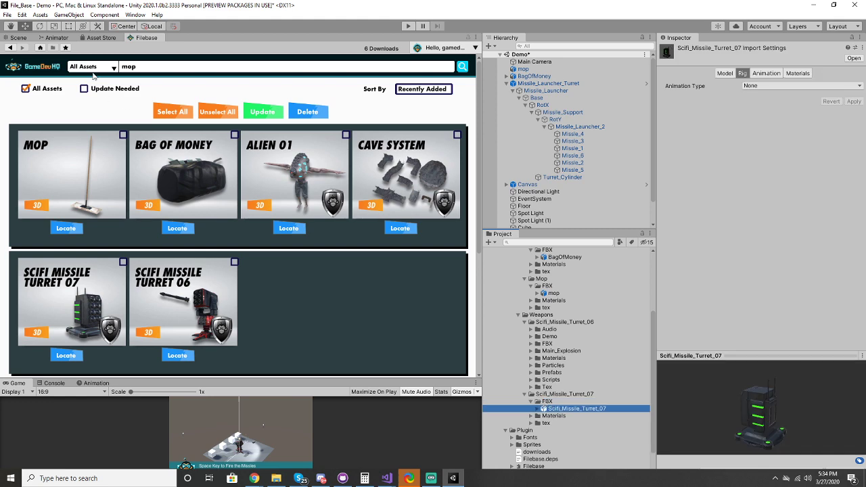
click(16, 38)
drag(577, 409, 291, 288)
right_drag(291, 288, 278, 224)
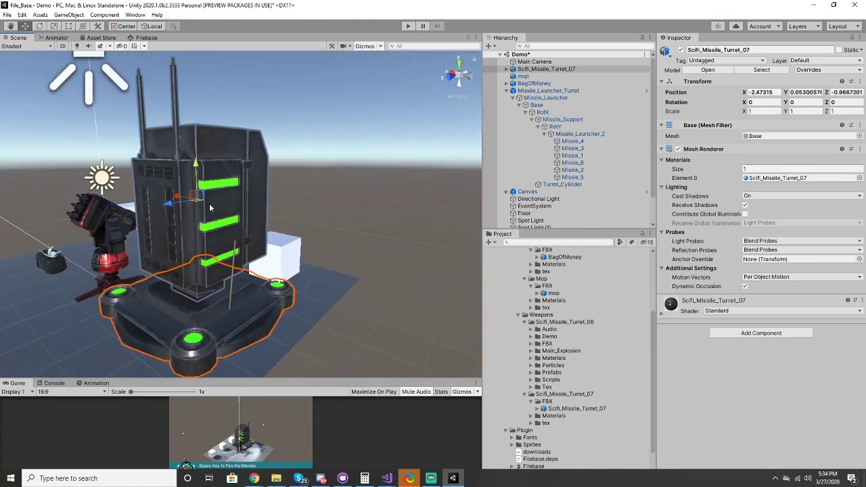
Step: Select the Turret part of the new model, locate its Scifi_Missile_Turret_07 material and open the material's settings
click(211, 209)
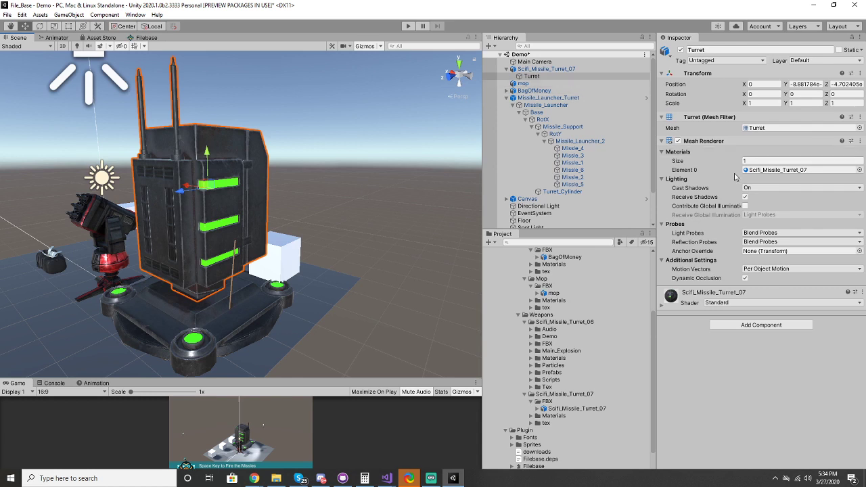
click(763, 170)
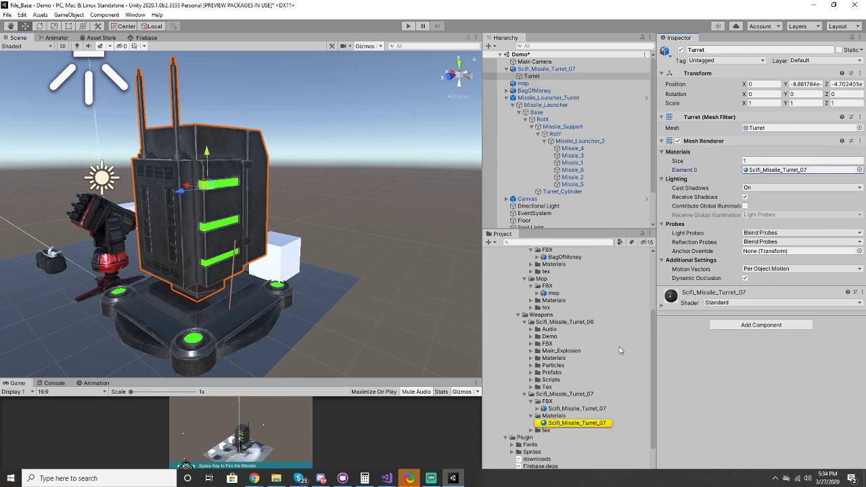
click(564, 423)
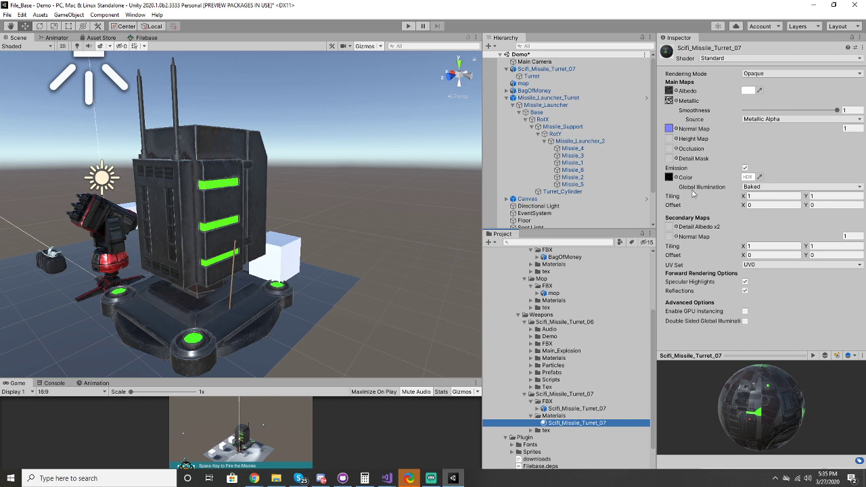
Step: Try toggling the turret material's emission off and on and adjusting the intensity of its HDR emission color
click(746, 169)
click(745, 169)
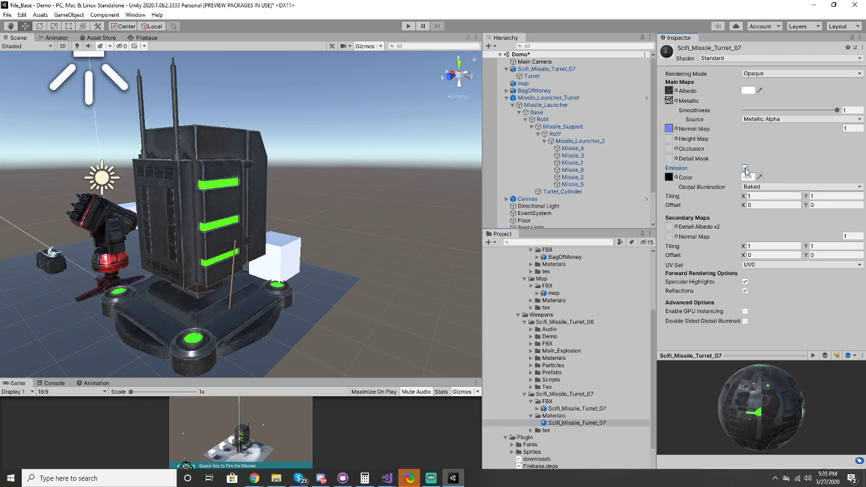
click(746, 178)
mouse_move(798, 356)
mouse_down()
mouse_move(817, 360)
mouse_move(792, 362)
mouse_move(815, 363)
mouse_move(801, 366)
mouse_up()
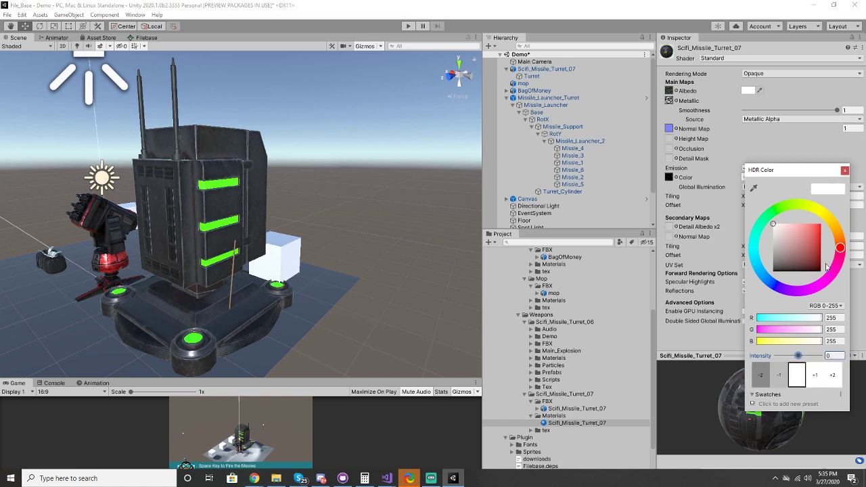
click(845, 170)
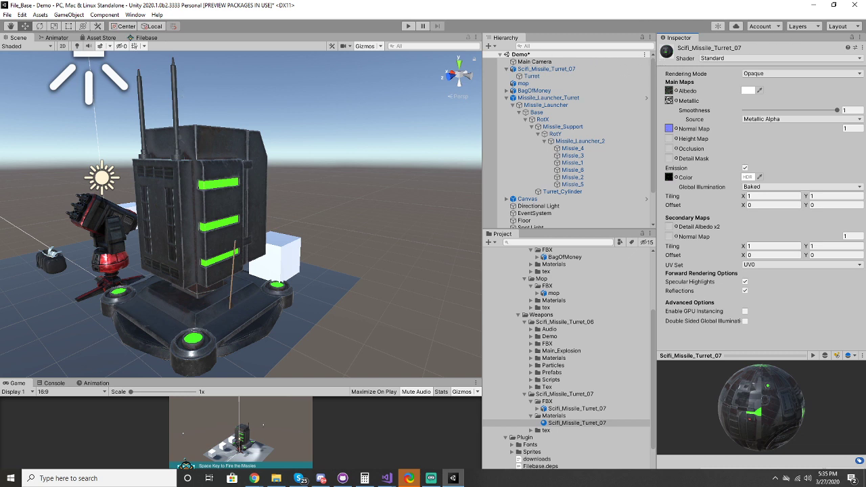
Step: Return to the Filebase store, search for "ak" and browse the results
click(155, 39)
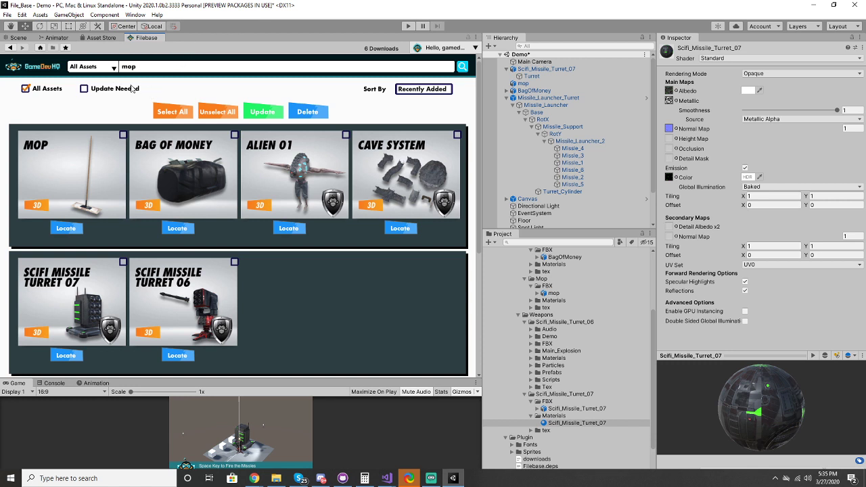
click(190, 68)
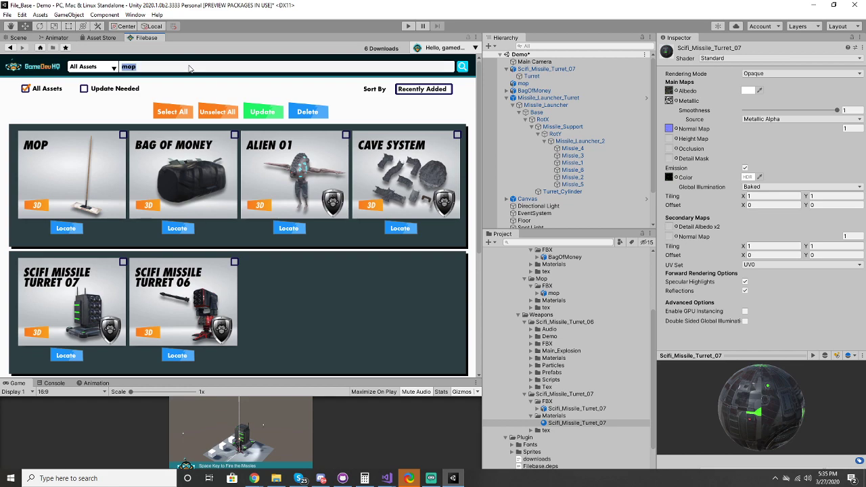
text(ak)
key(Return)
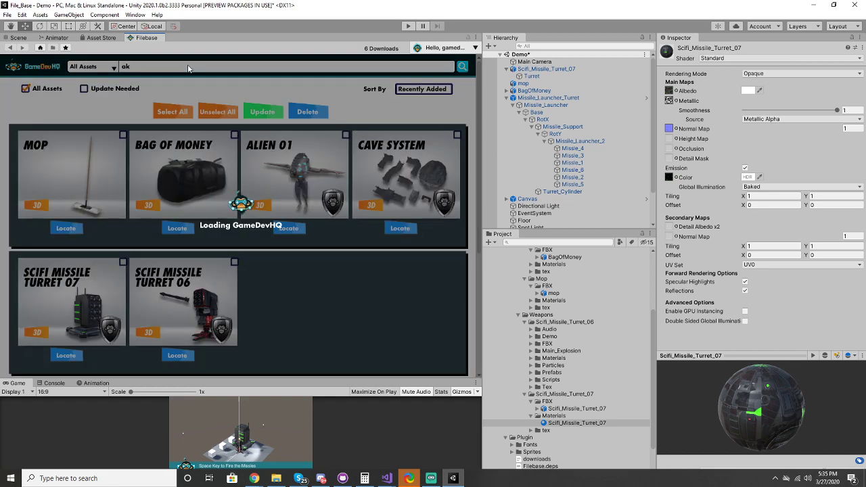
scroll(196, 237, down, 5)
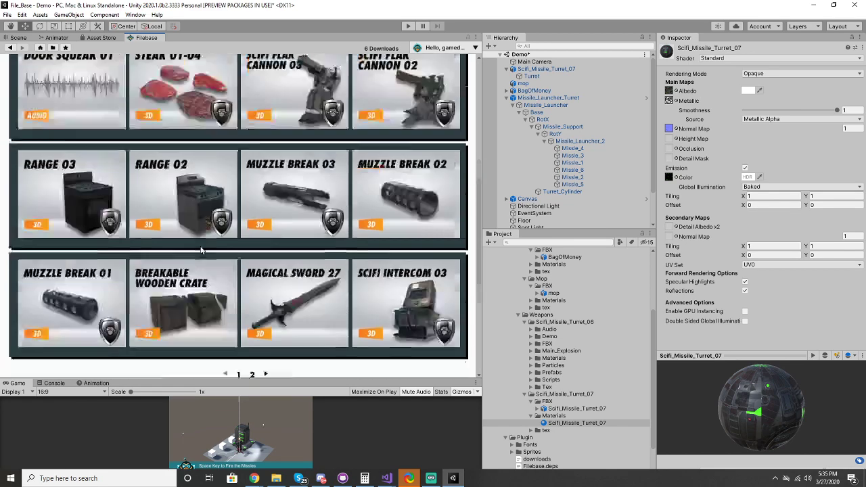
scroll(203, 244, up, 5)
Step: Search the Filebase store for "ak-47" and open the AK-47 asset's details
click(168, 69)
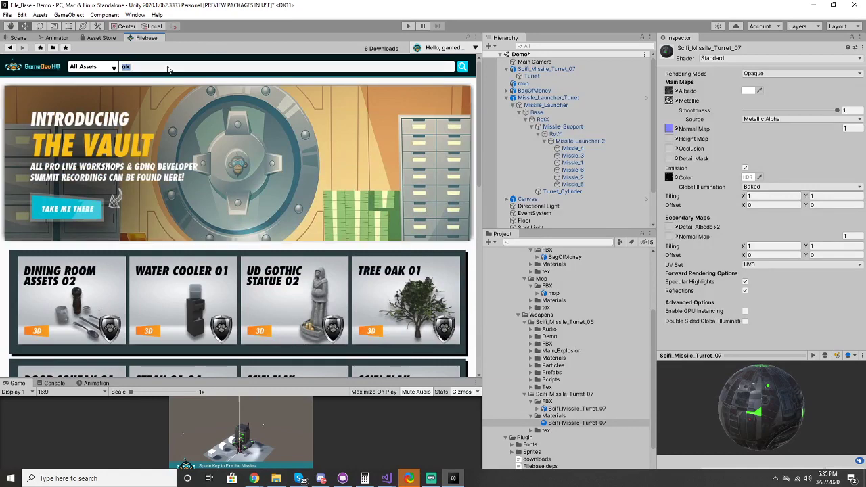
text(ak-47)
key(Return)
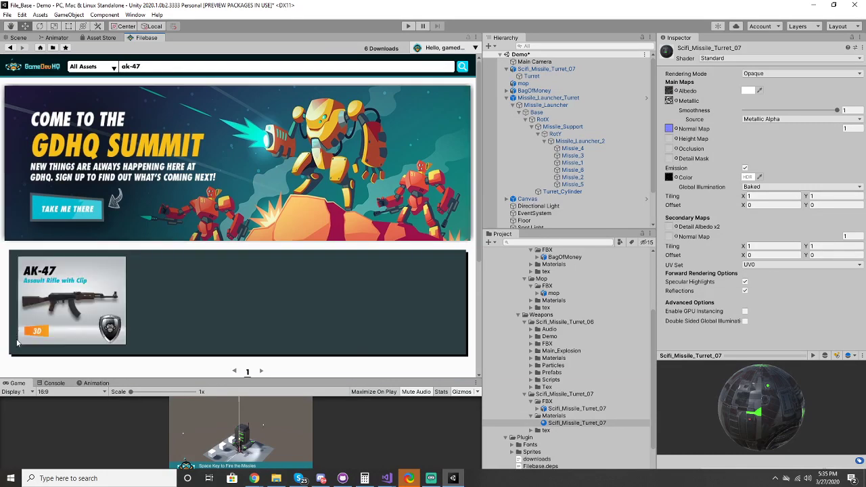
click(89, 287)
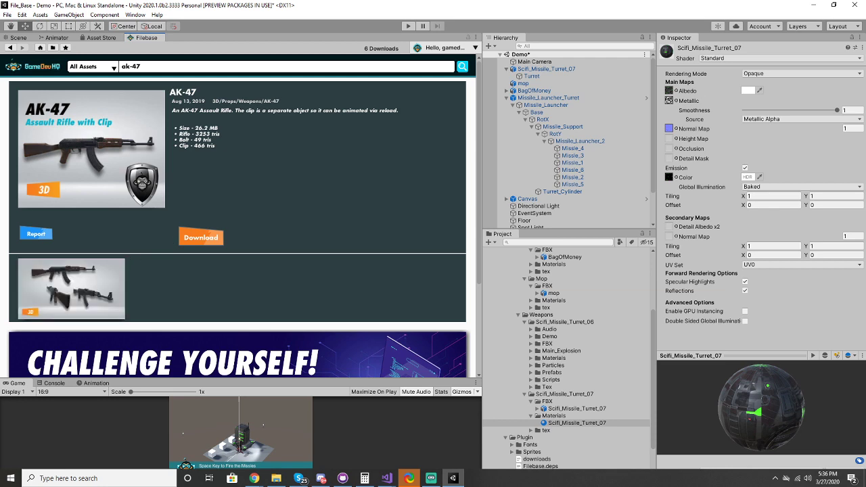
Step: Go back from the AK-47 details, search the store for "jar" and look over the matching assets
click(9, 48)
click(152, 70)
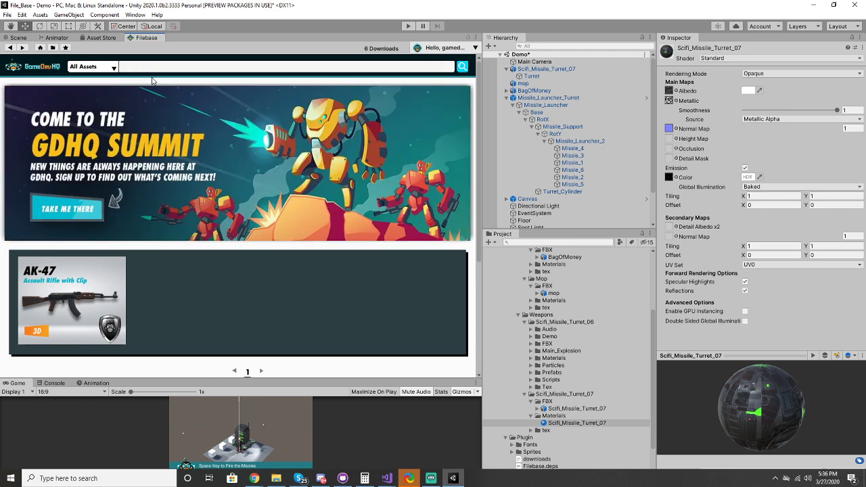
text(jar)
key(Return)
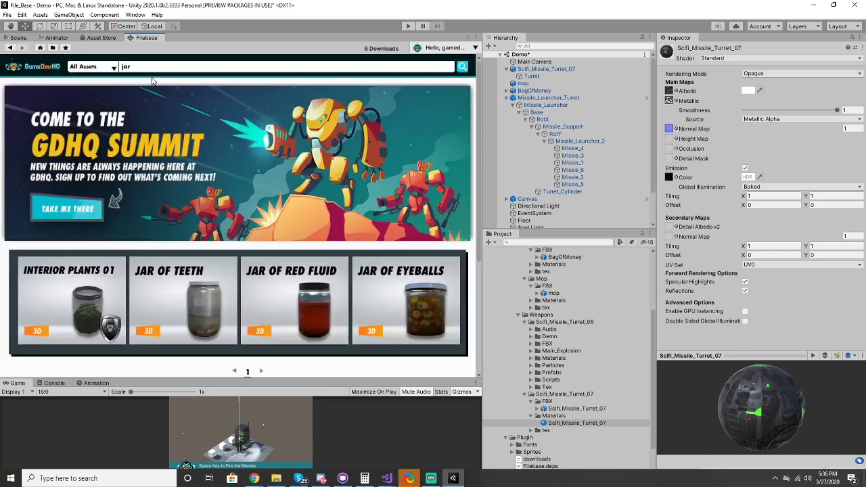
scroll(61, 167, down, 3)
scroll(61, 167, up, 1)
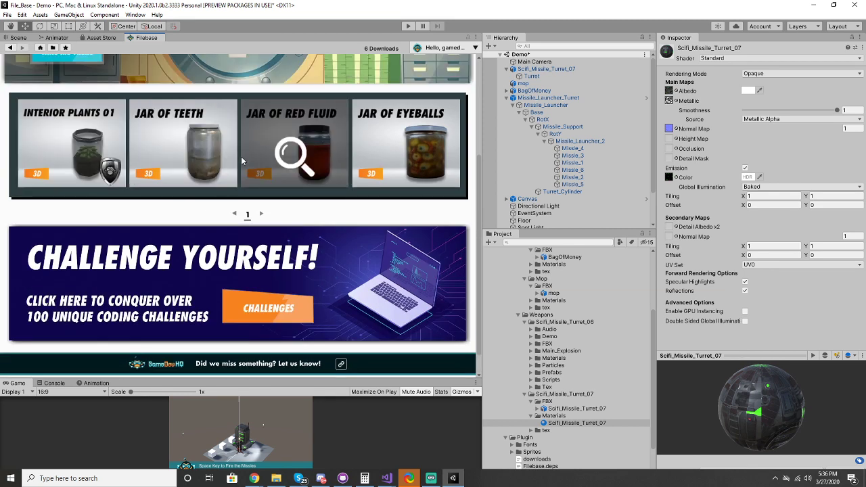
scroll(406, 155, up, 2)
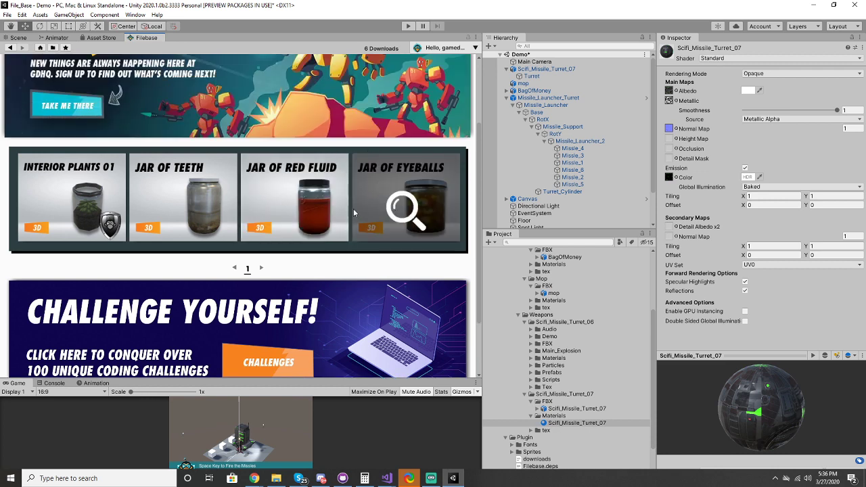
scroll(152, 108, up, 4)
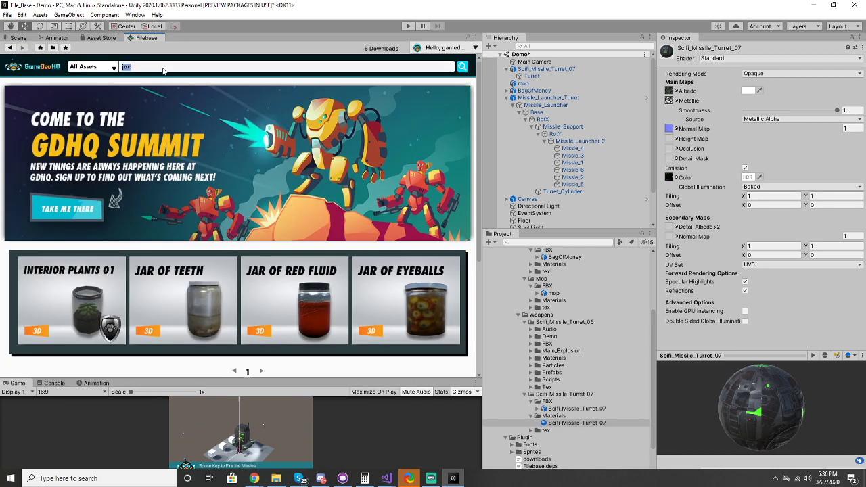
Step: Search the store for "bone", open the UD Bone Brick Pile 01-02 details and view its preview image
text(one)
key(Return)
scroll(196, 270, down, 3)
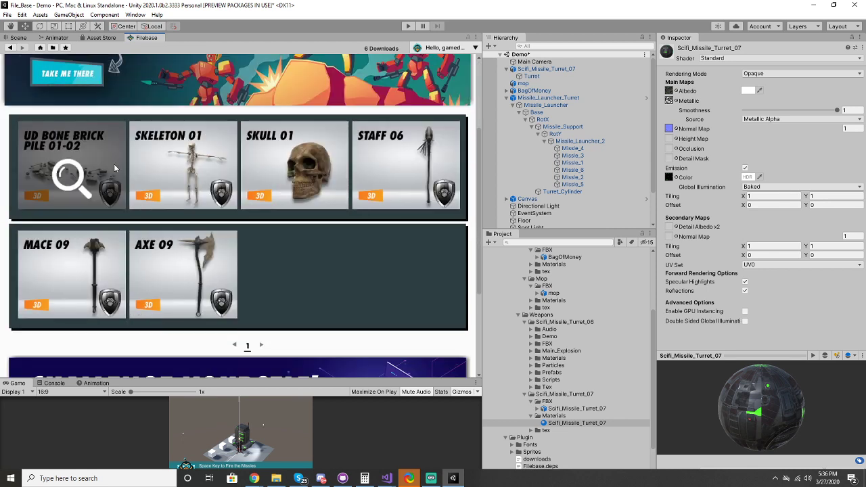
click(93, 173)
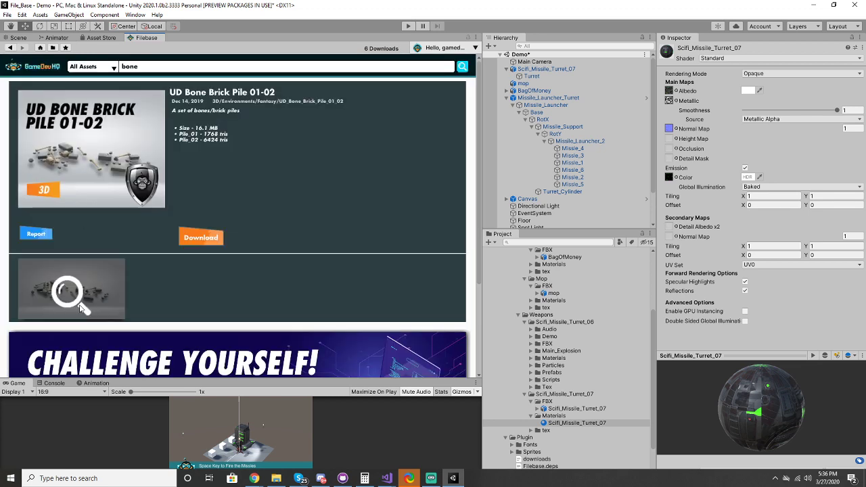
click(80, 302)
click(394, 101)
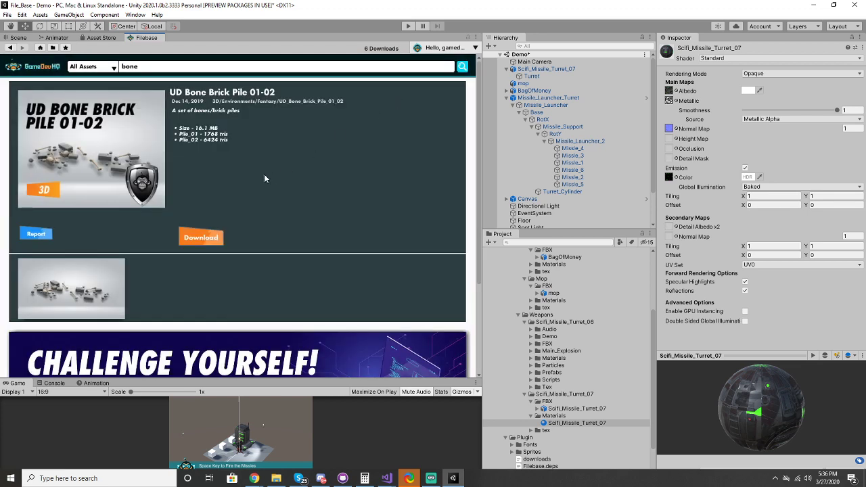
Step: Search the Filebase store for "runescape"
click(172, 67)
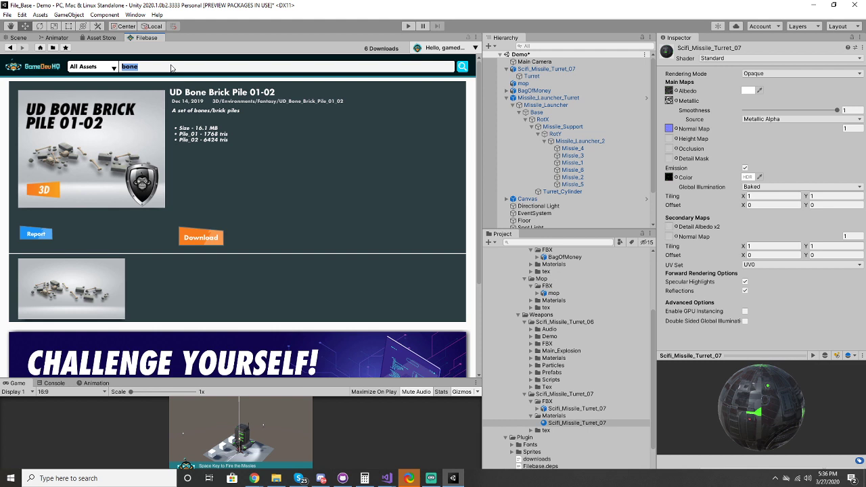
text(runescape)
key(Return)
Step: Search the store for medieval assets with the spellings "mideveil", "midevil" and "meadevil"
click(197, 67)
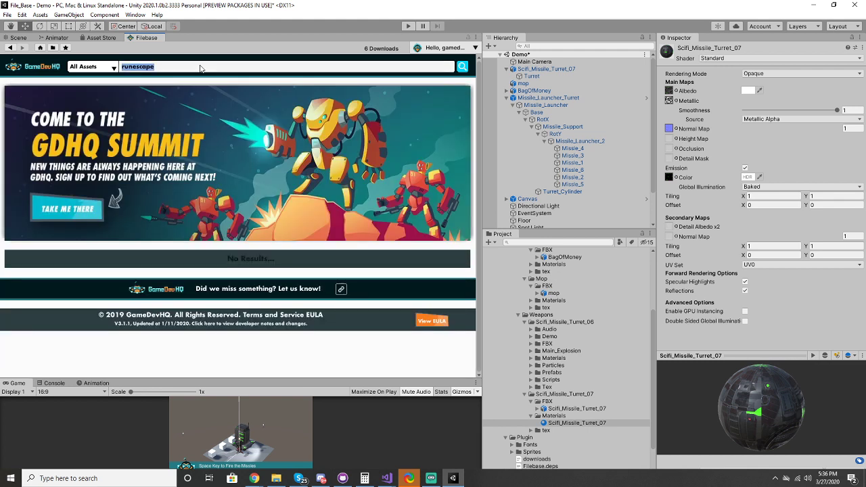
text(mideveil)
click(135, 68)
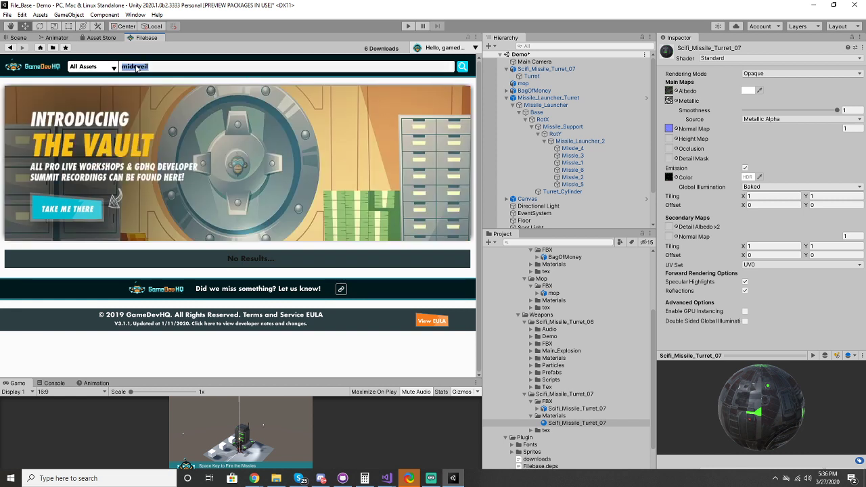
click(139, 68)
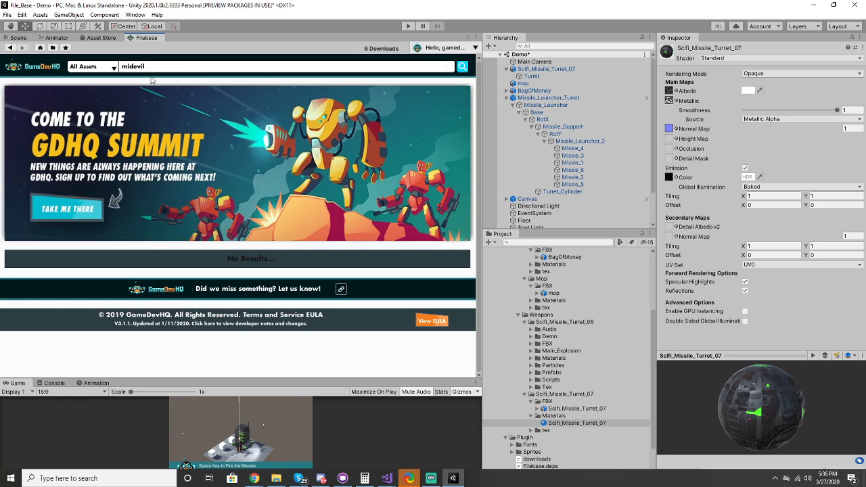
double_click(145, 67)
text(meadevil)
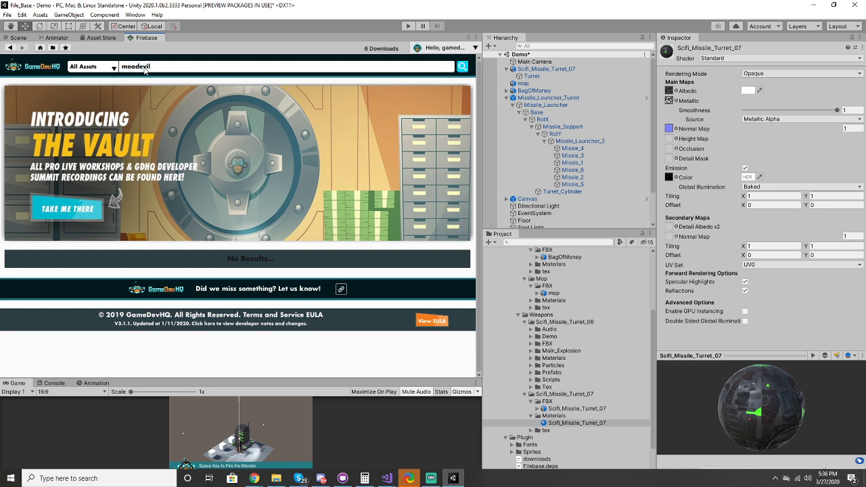
Step: Replace the store search term with "evil" and run the search
double_click(145, 69)
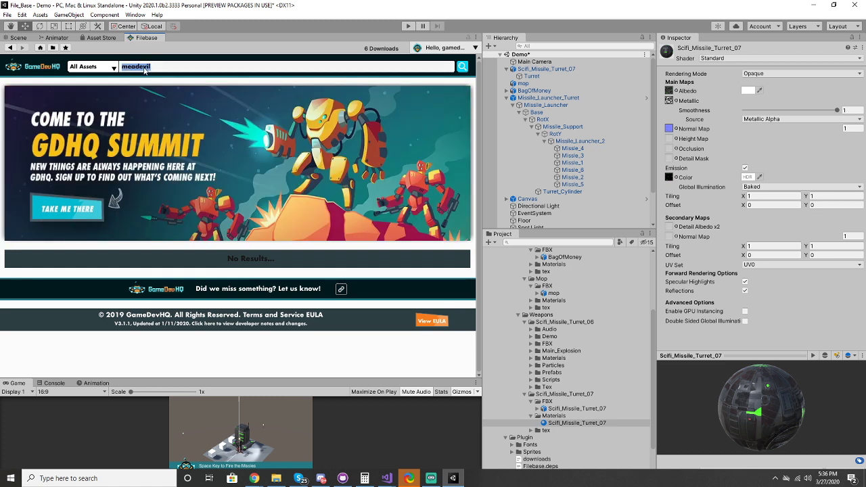
text(evil)
key(Return)
double_click(138, 69)
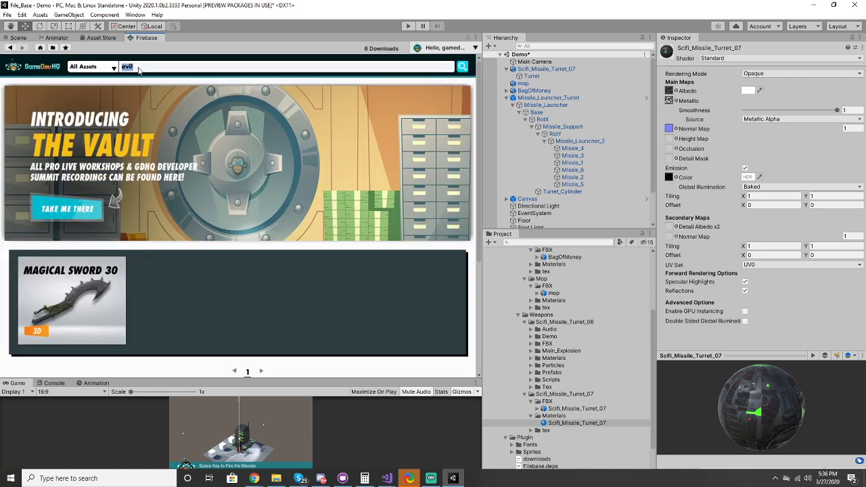